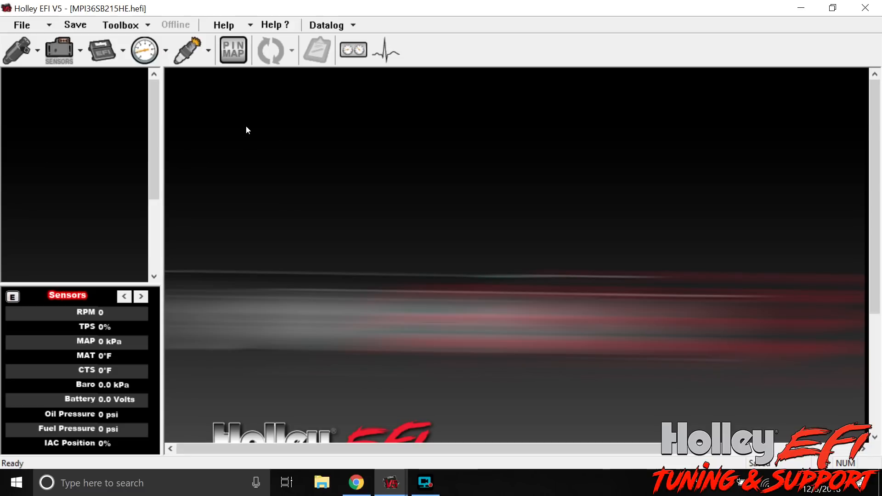
- Add the individual config Base Config - Blank.io from the IO folder of the configuration library to the tune
click(119, 28)
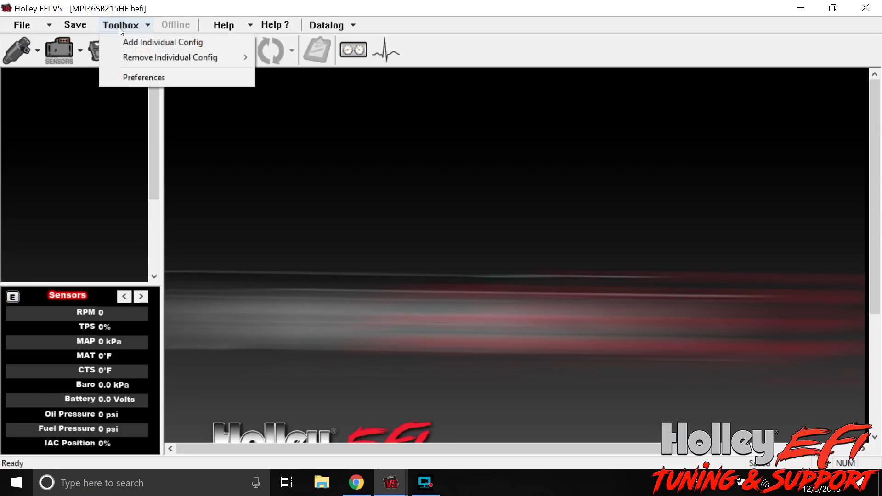
click(186, 42)
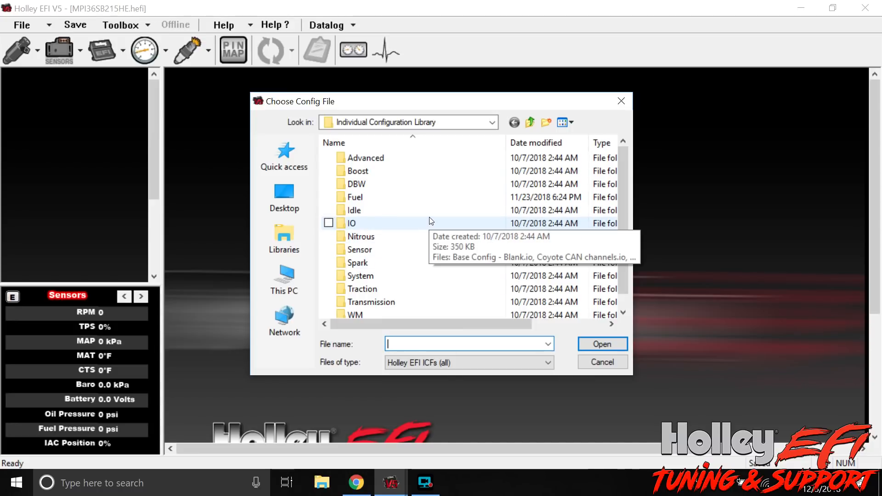
double_click(368, 225)
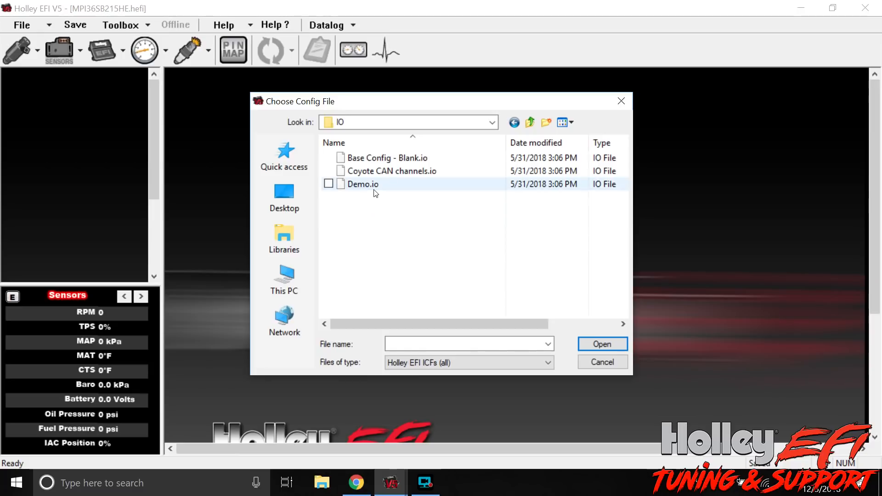
click(373, 161)
click(600, 344)
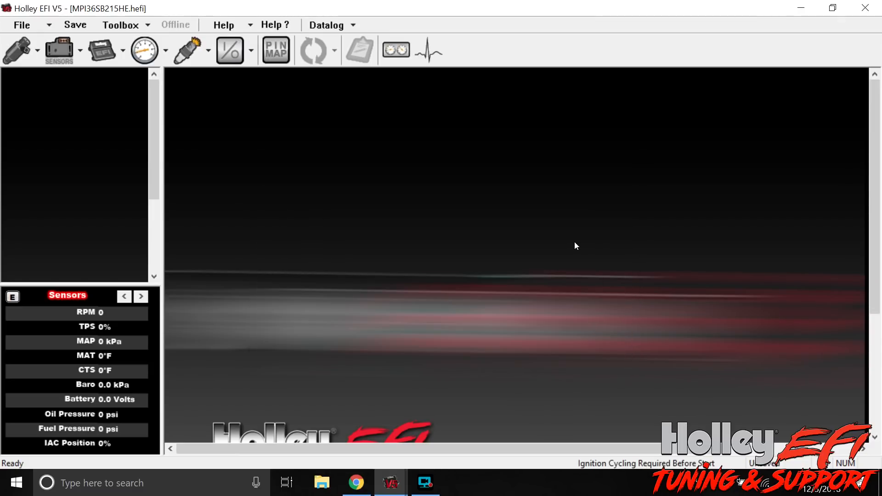
- Open the new inputs/outputs configuration and view its blank list of inputs 1-20
click(222, 50)
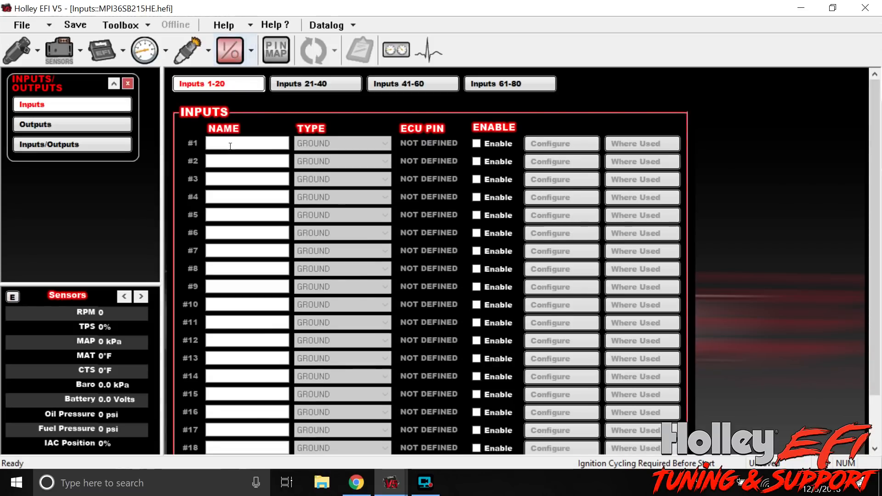
click(81, 122)
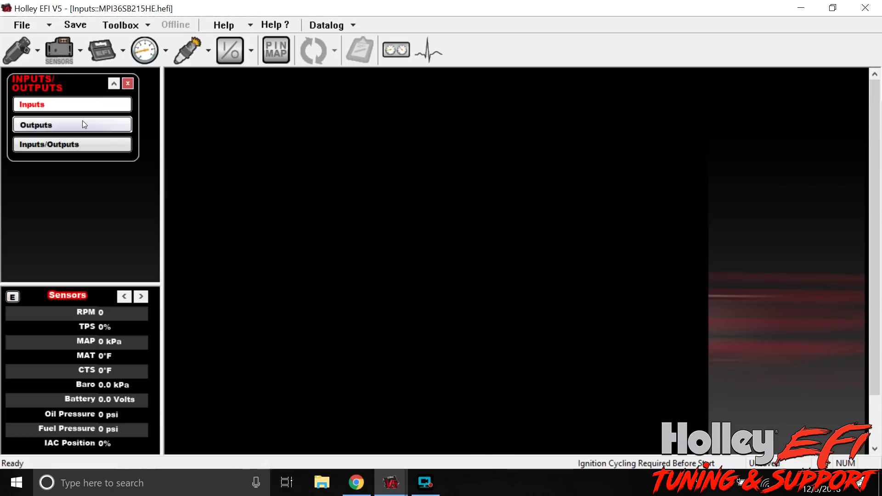
click(88, 104)
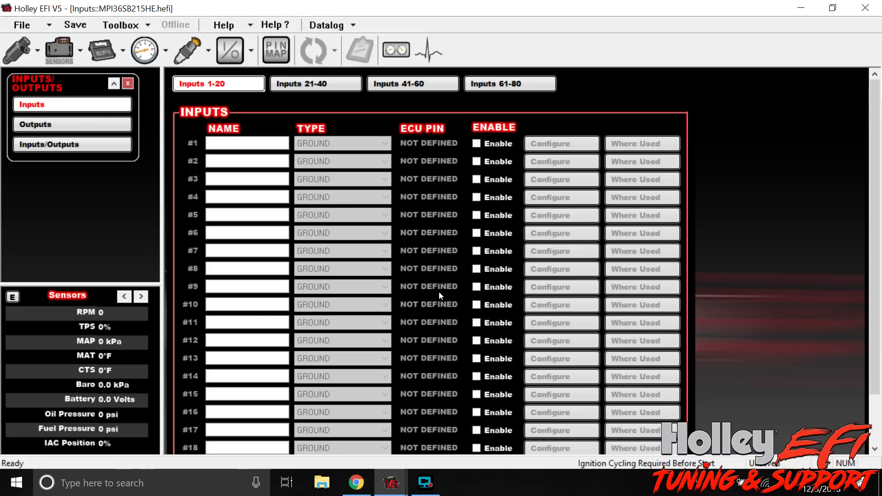
- Switch to the open inputs outputs.hefi file and review its inputs 1-20 and 21-40, including the right front shock entry
mouse_move(383, 491)
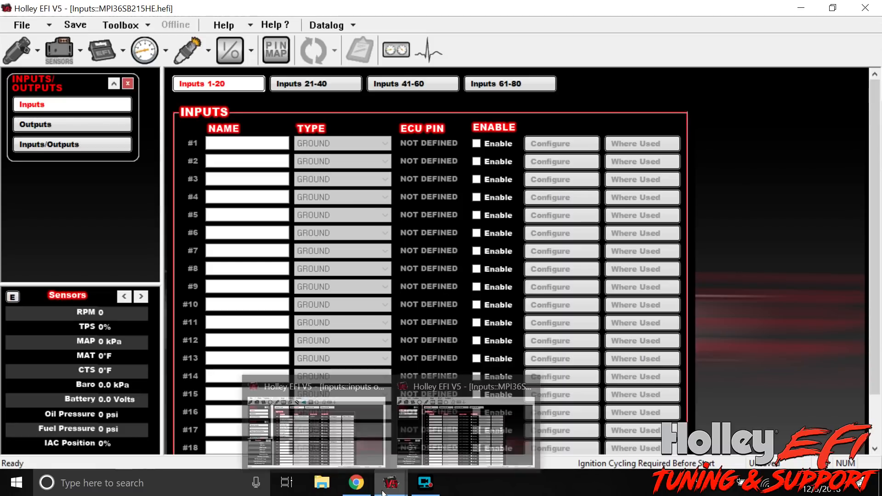
click(355, 433)
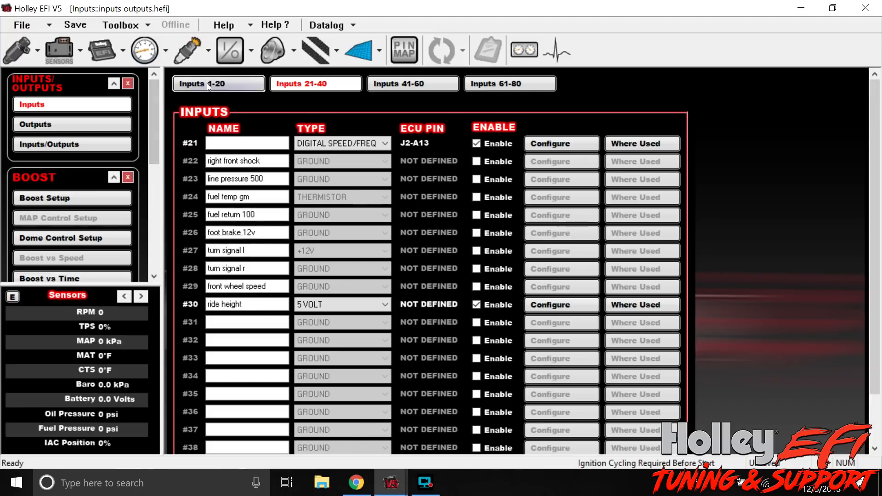
click(206, 83)
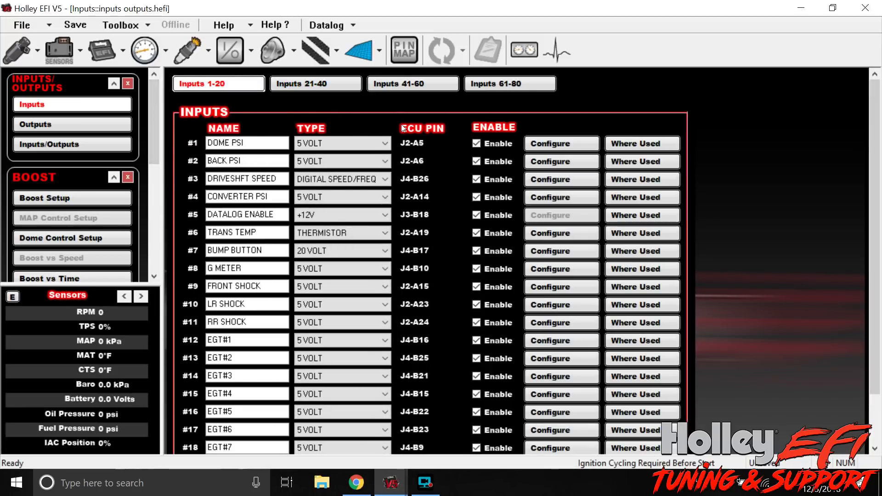
scroll(880, 179, down, 3)
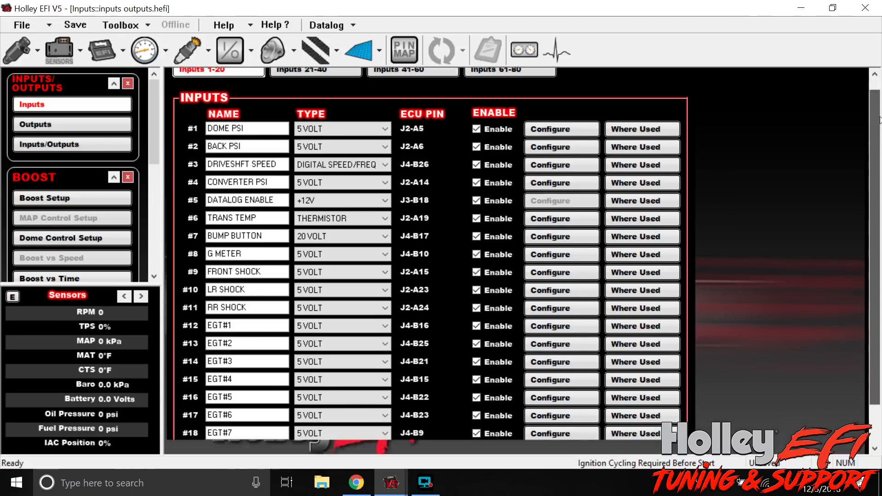
scroll(880, 179, up, 3)
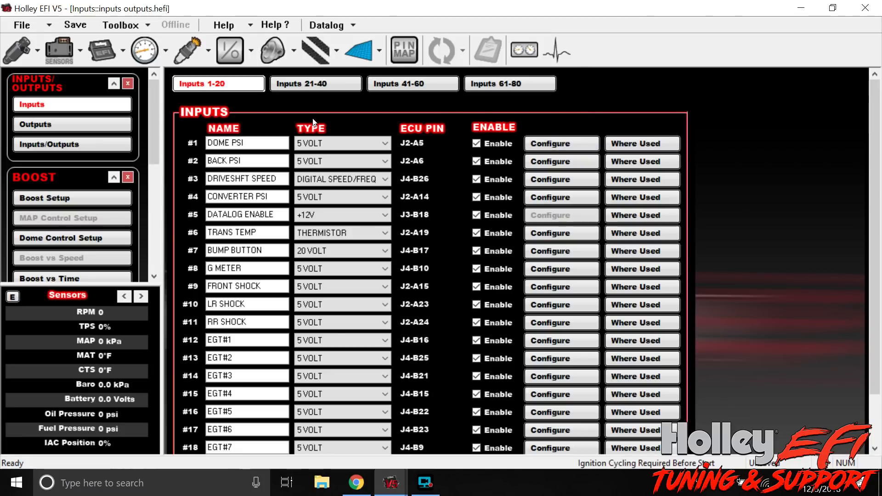
click(303, 83)
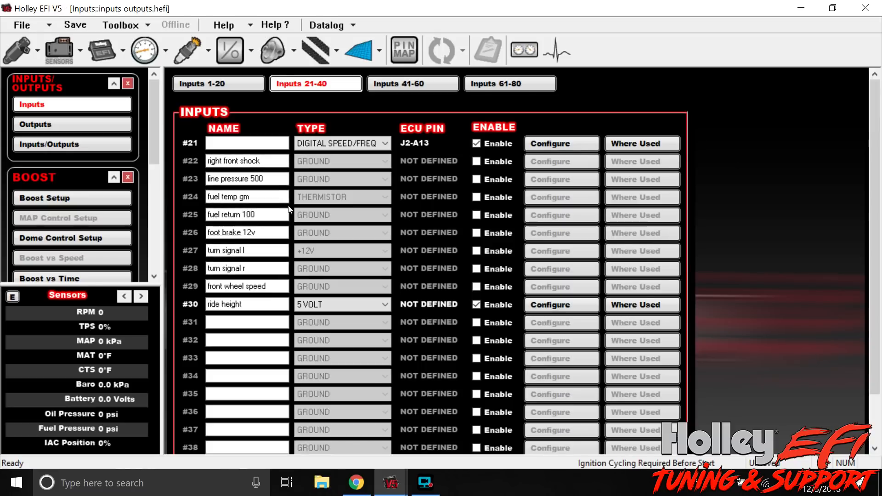
click(274, 160)
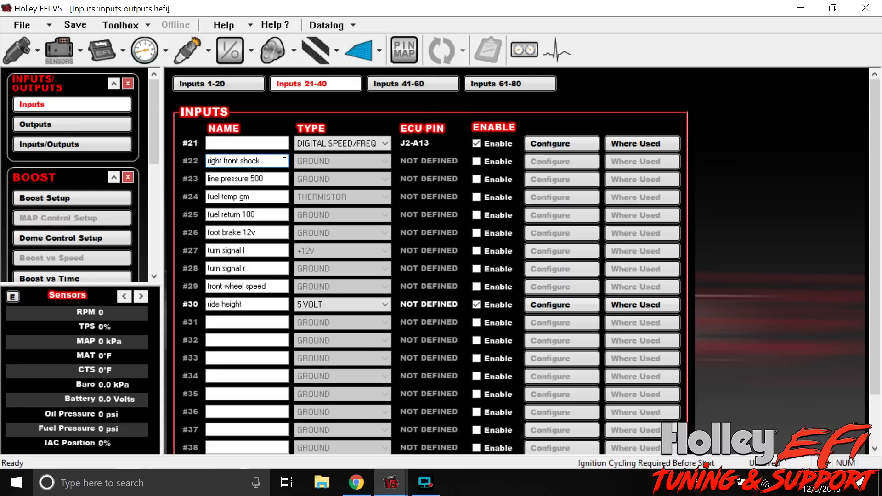
- Switch to Chrome and review the G Spot Sensors product page for the 7.625" shock travel sensor
click(360, 486)
click(68, 11)
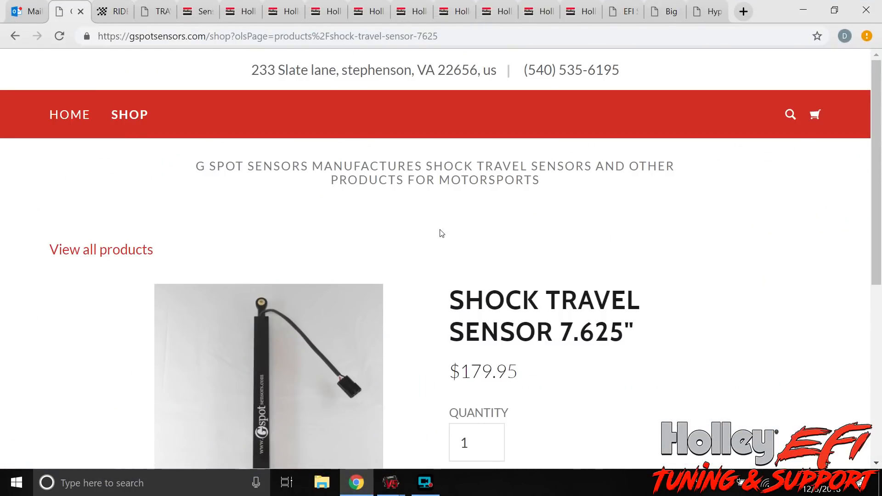
scroll(441, 233, down, 7)
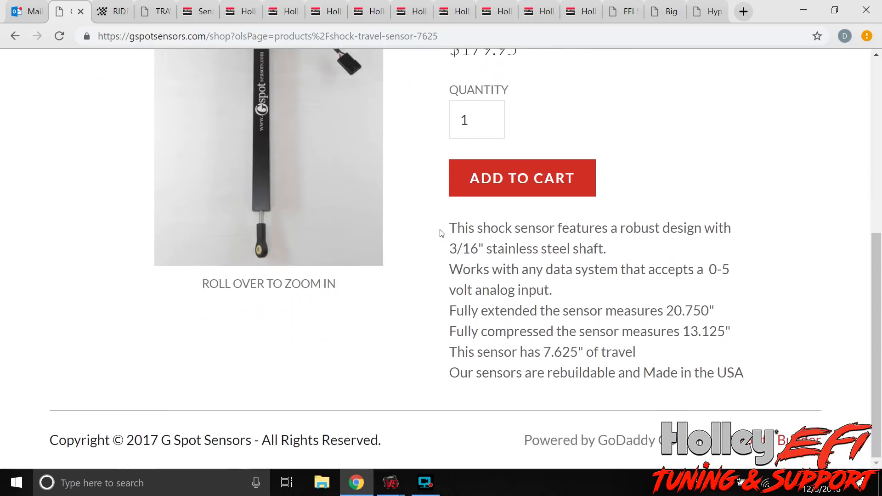
scroll(439, 233, up, 7)
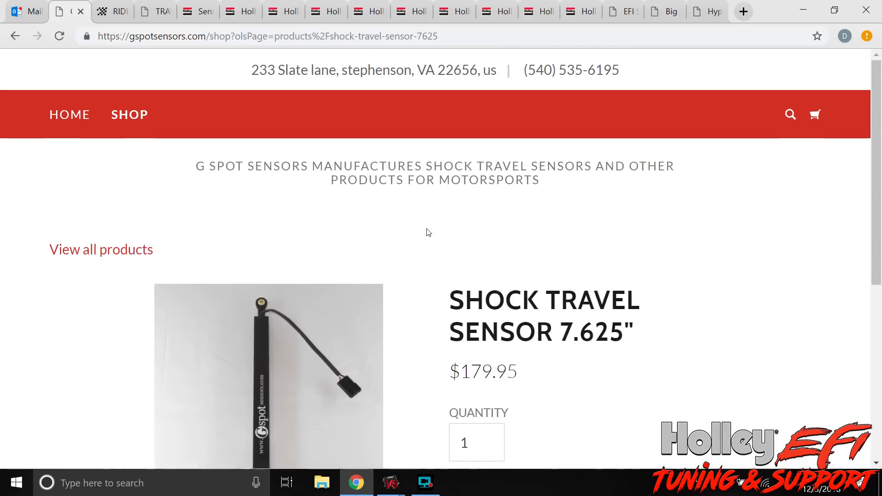
- Compare the Racepak travel sensor's description and available sizes with the G Spot shock travel sensor page
click(169, 12)
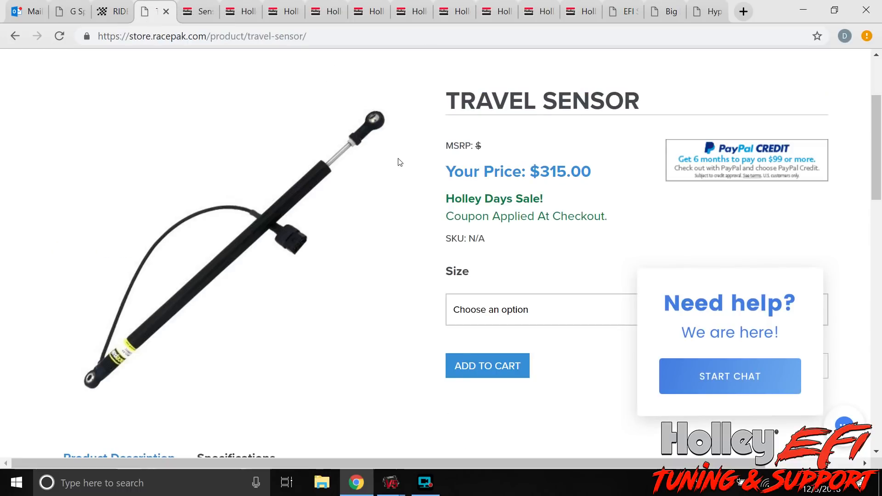
scroll(403, 153, up, 2)
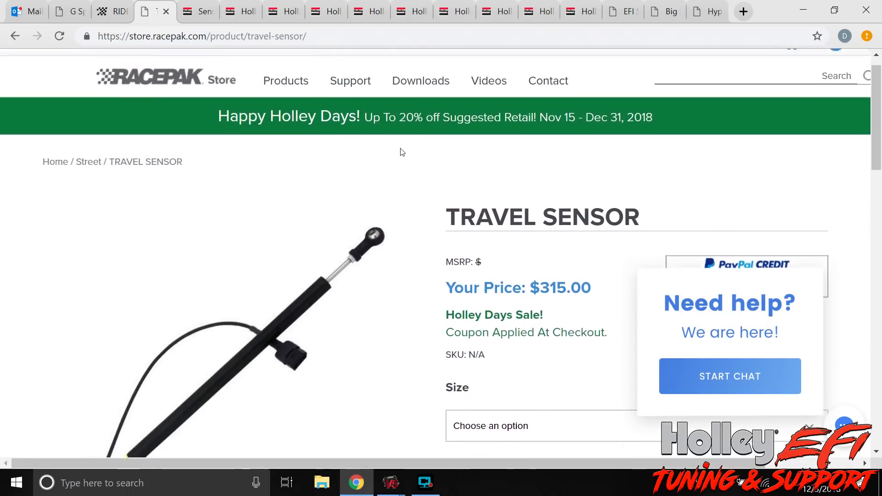
scroll(403, 153, down, 2)
scroll(402, 152, down, 3)
scroll(402, 153, up, 4)
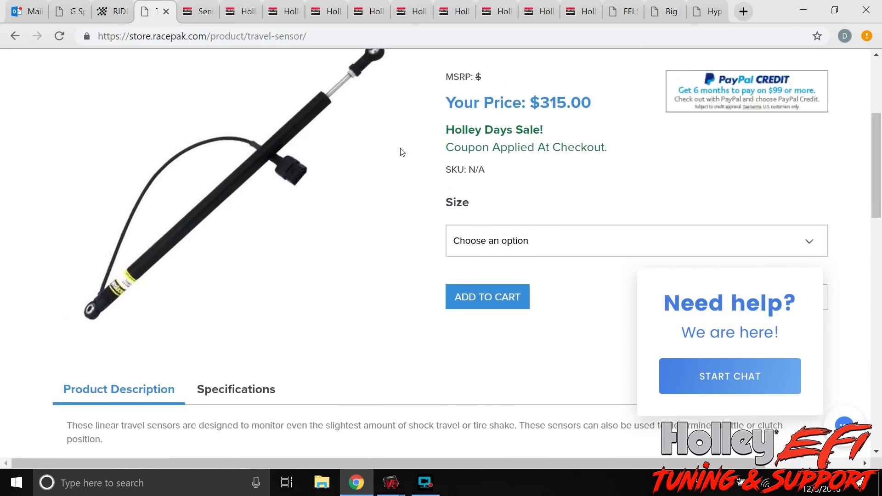
scroll(403, 152, down, 3)
scroll(402, 153, down, 2)
scroll(403, 152, up, 2)
click(531, 246)
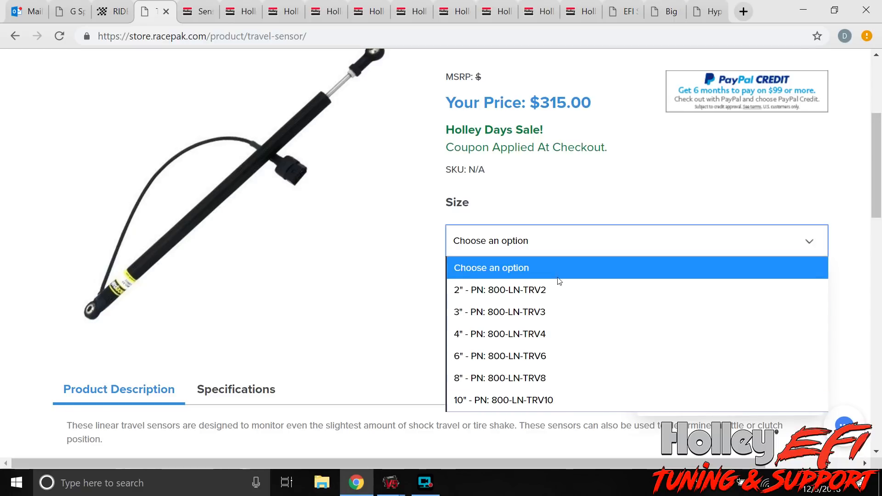
click(388, 220)
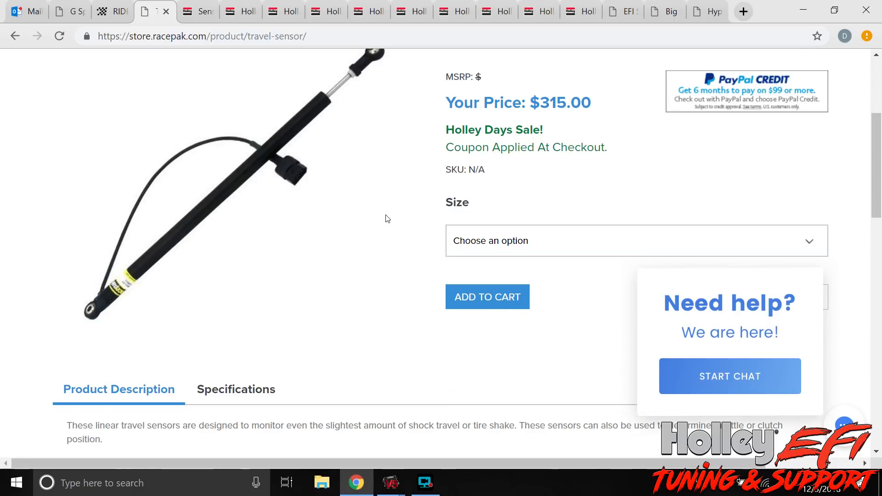
click(63, 11)
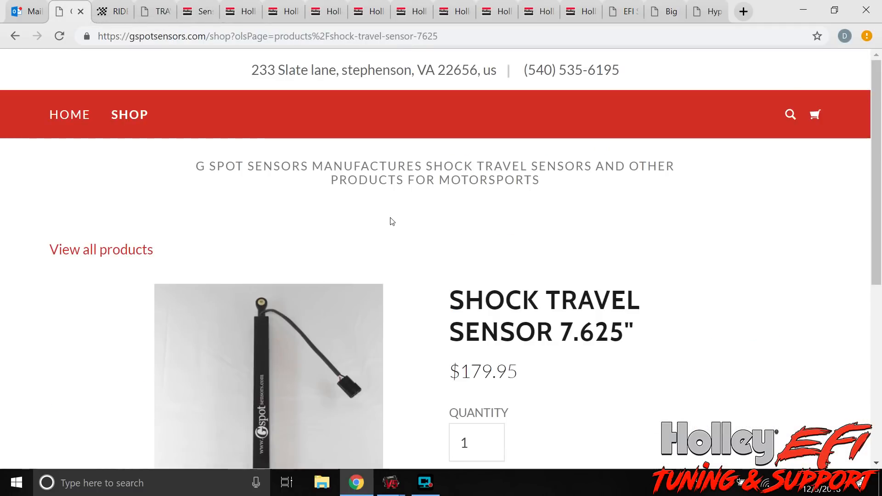
scroll(418, 208, down, 5)
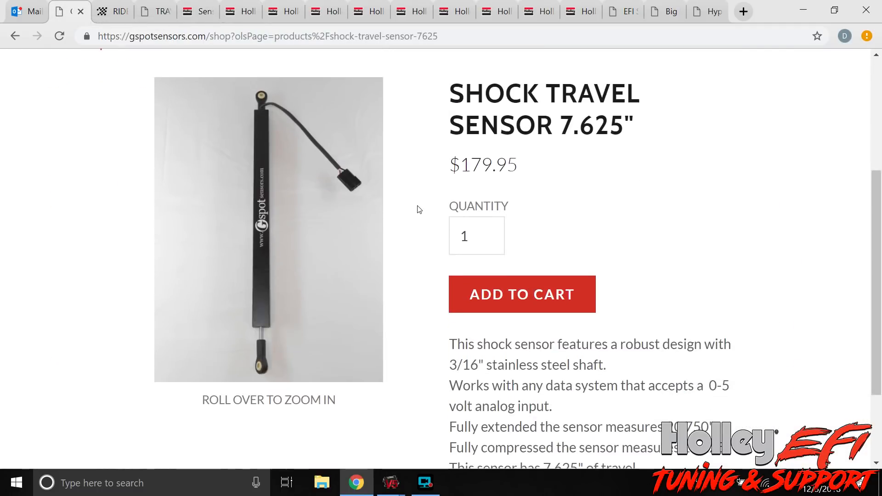
- Back in inputs outputs.hefi in Holley EFI, enable input #22 (right front shock) and set its type to 5 VOLT
mouse_move(400, 491)
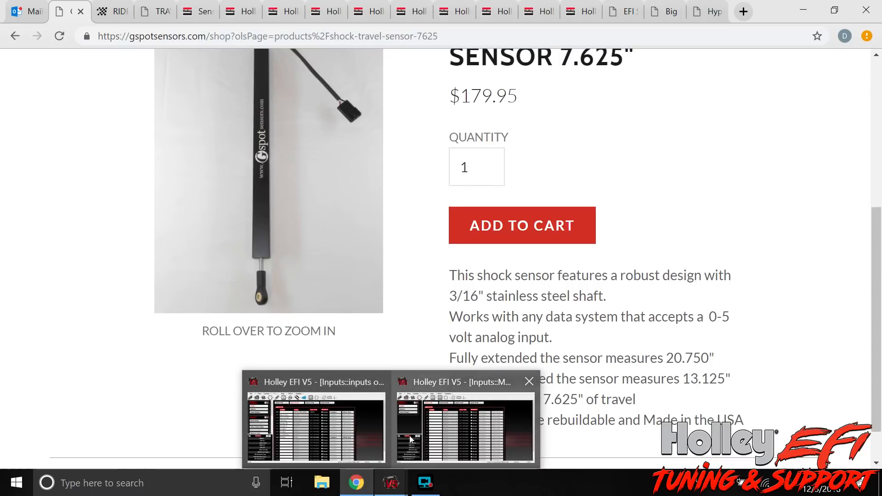
click(342, 429)
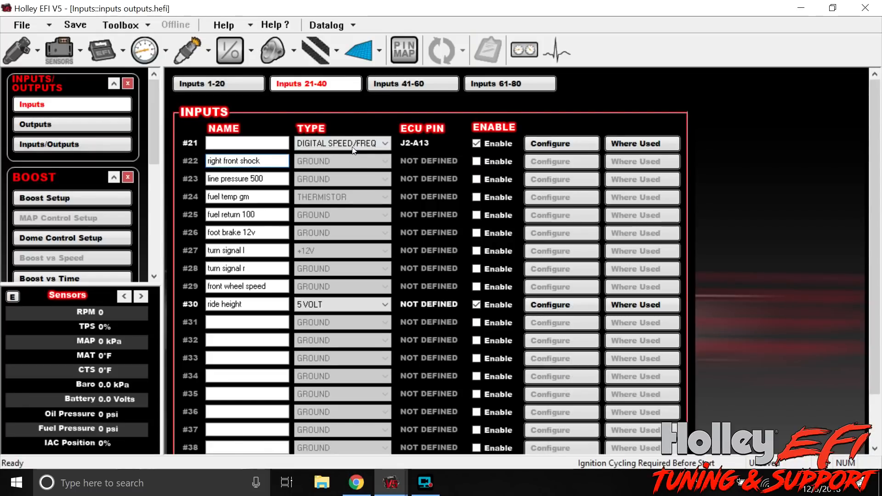
click(477, 161)
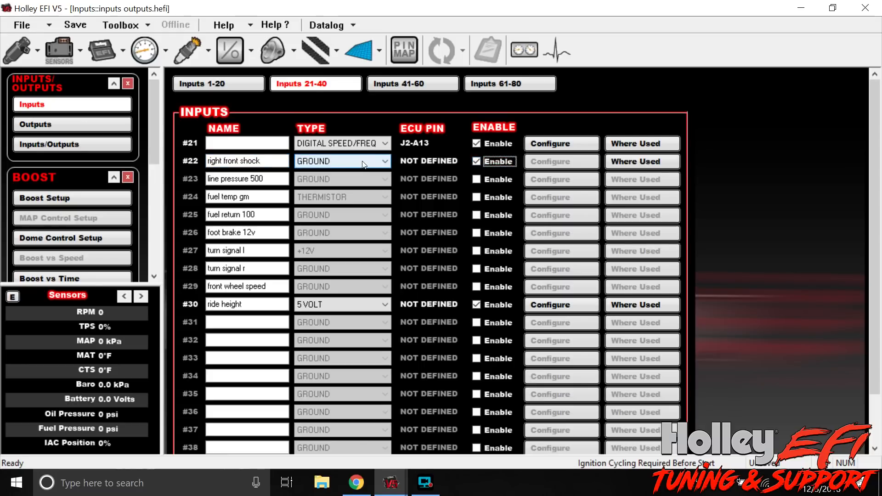
click(362, 162)
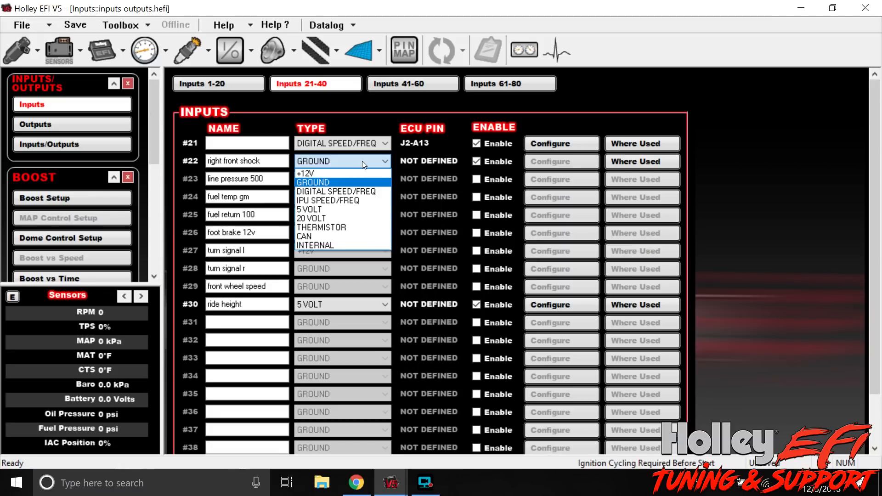
click(360, 209)
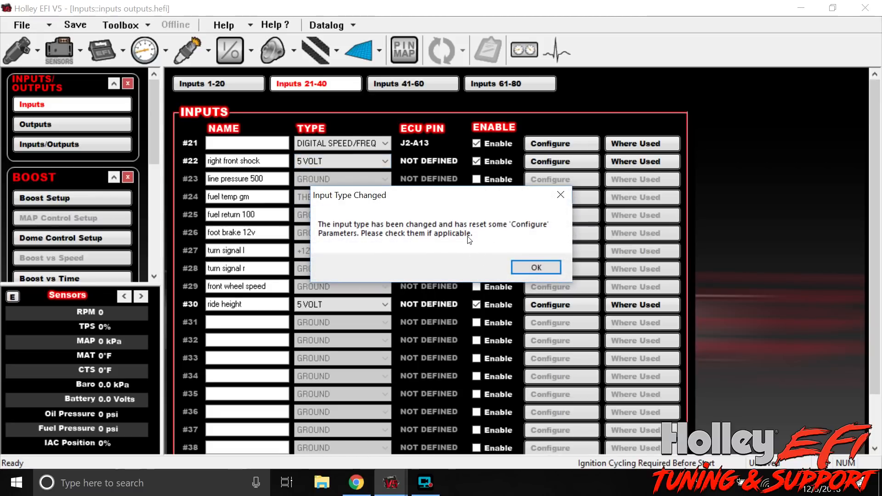
click(534, 267)
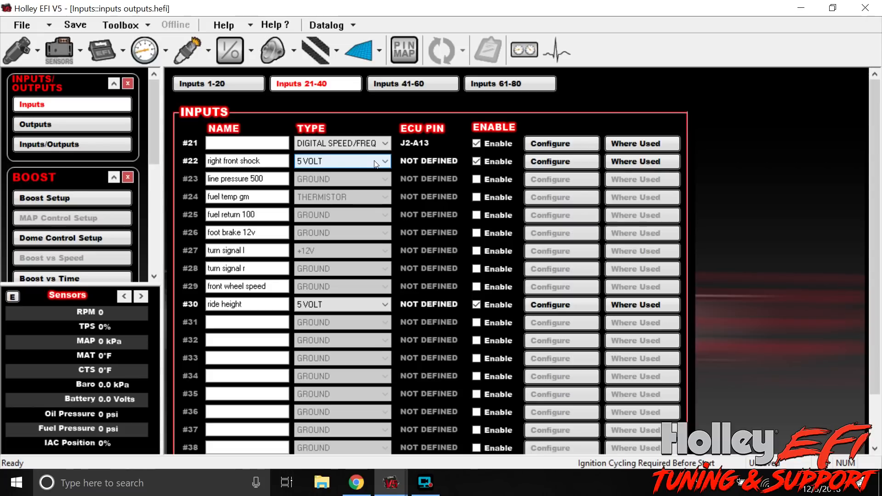
- Examine the settings and calibration table of the FRONT SHOCK input #9, and return to the list of inputs 21-40
click(212, 87)
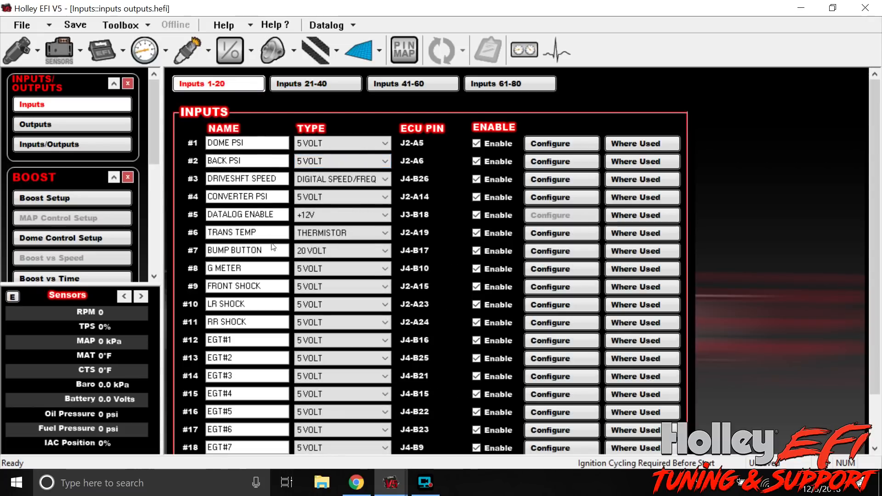
click(537, 286)
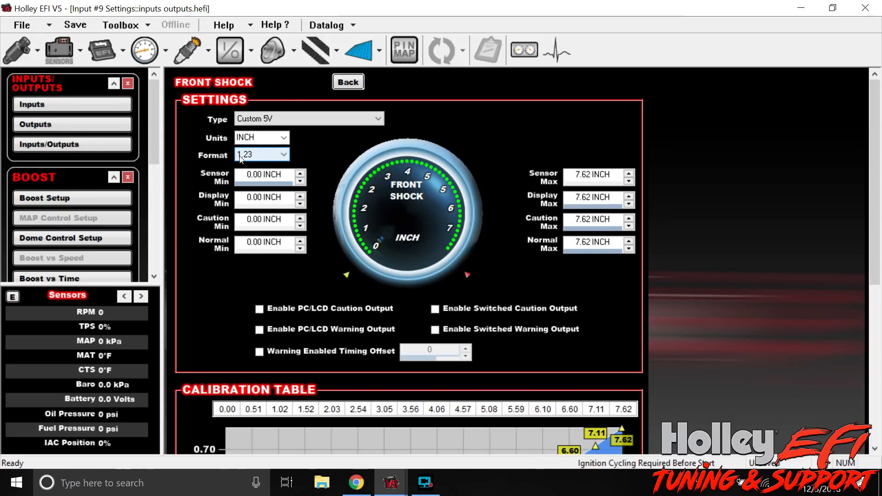
drag(876, 122, 879, 282)
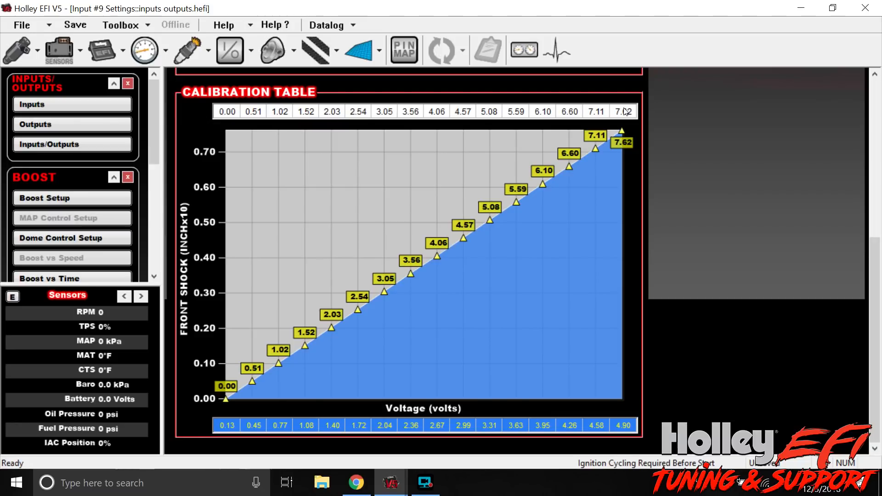
click(90, 109)
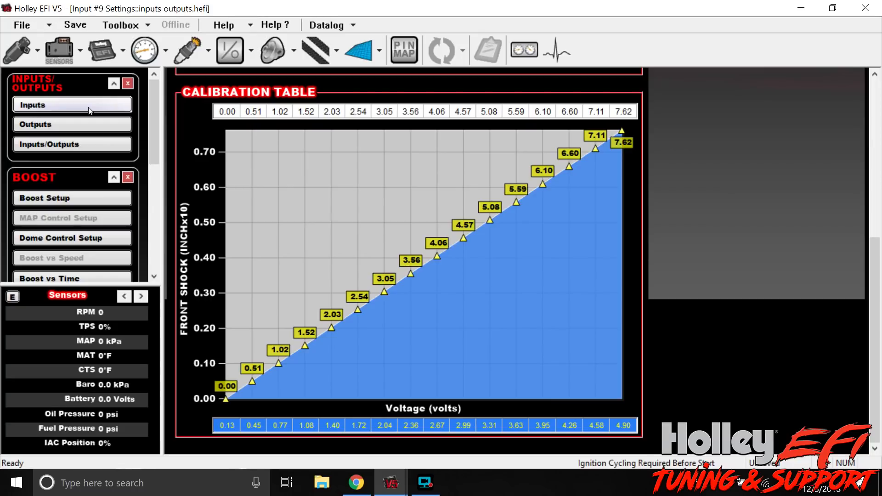
click(341, 84)
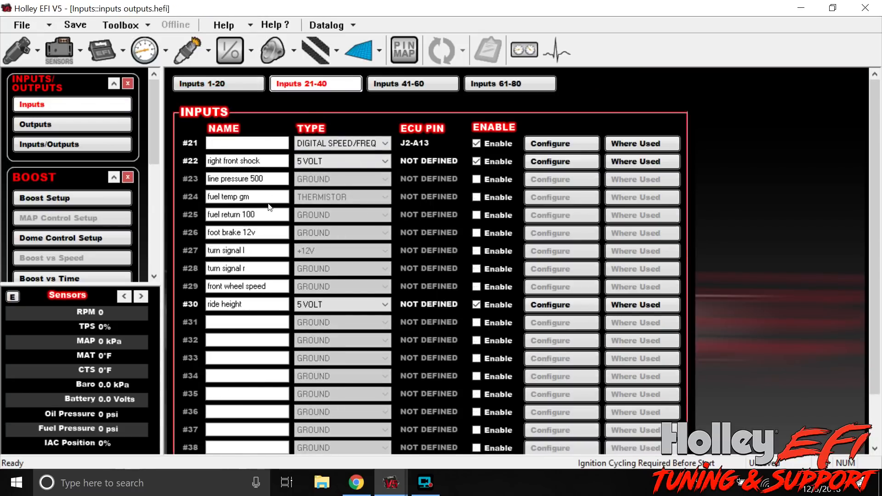
- Open the configuration of the right front shock input #22 and examine the available preset sensor types
click(488, 162)
click(542, 161)
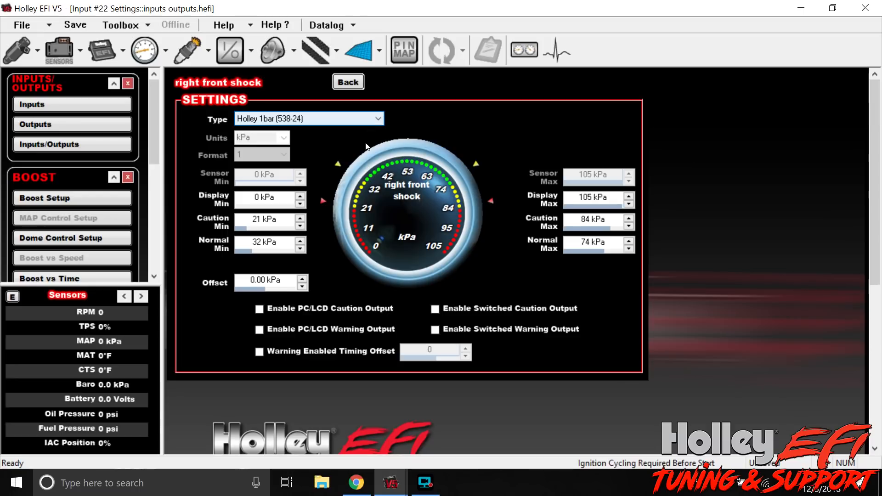
click(378, 121)
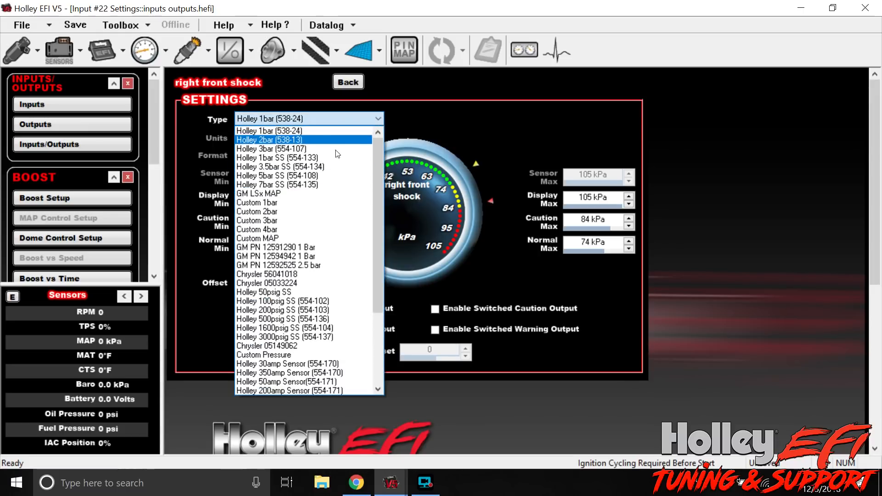
scroll(340, 190, down, 4)
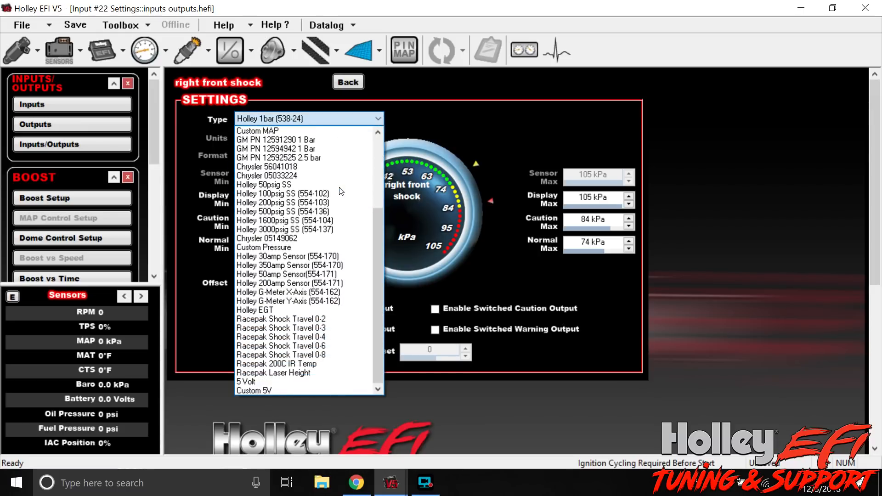
scroll(325, 251, up, 4)
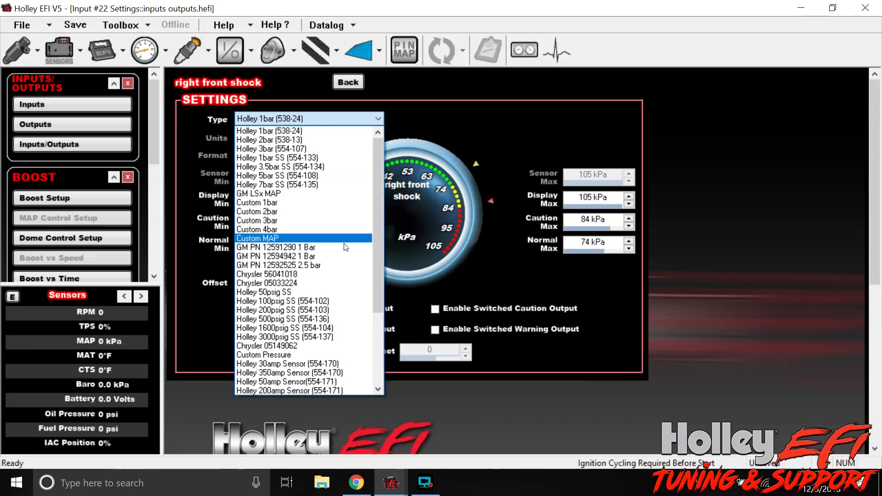
scroll(334, 190, down, 2)
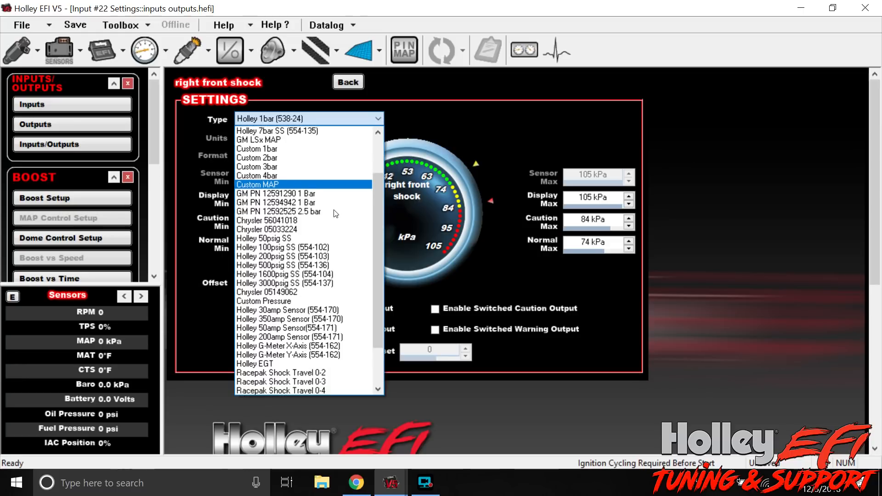
scroll(336, 213, down, 2)
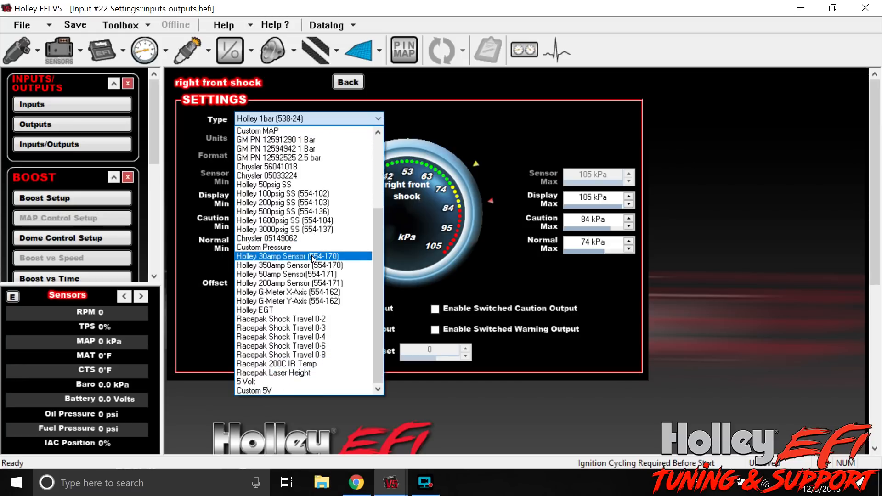
- Try the Racepak Shock Travel 0-8 and Racepak Shock Travel 0-3 presets as the sensor type
click(325, 355)
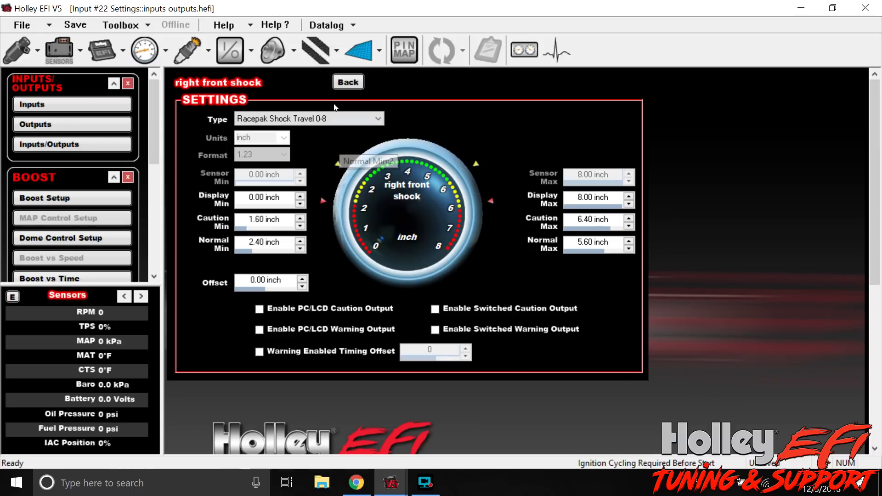
click(378, 121)
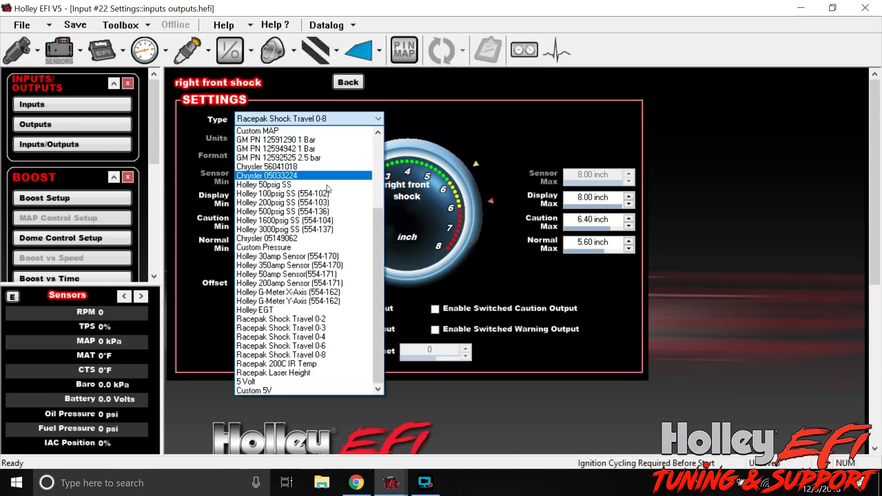
click(294, 328)
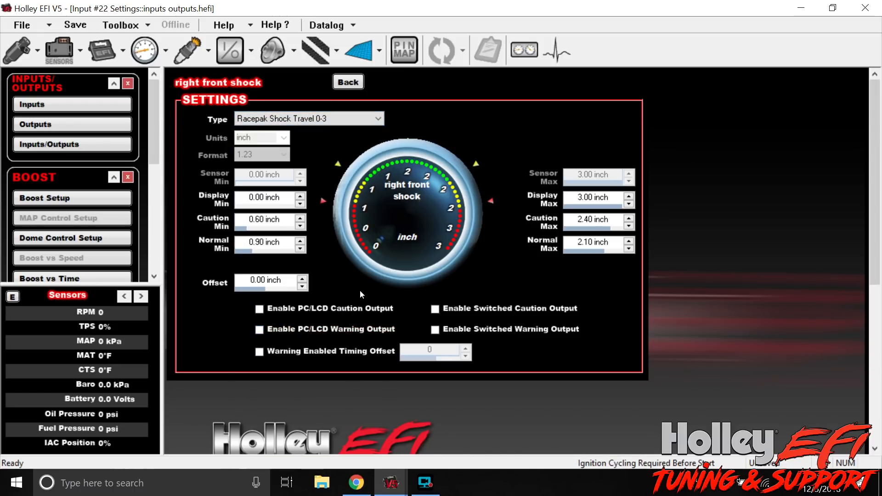
- Set the right front shock's sensor type to Custom 5V, with units of inch and the 1.23 format
click(376, 118)
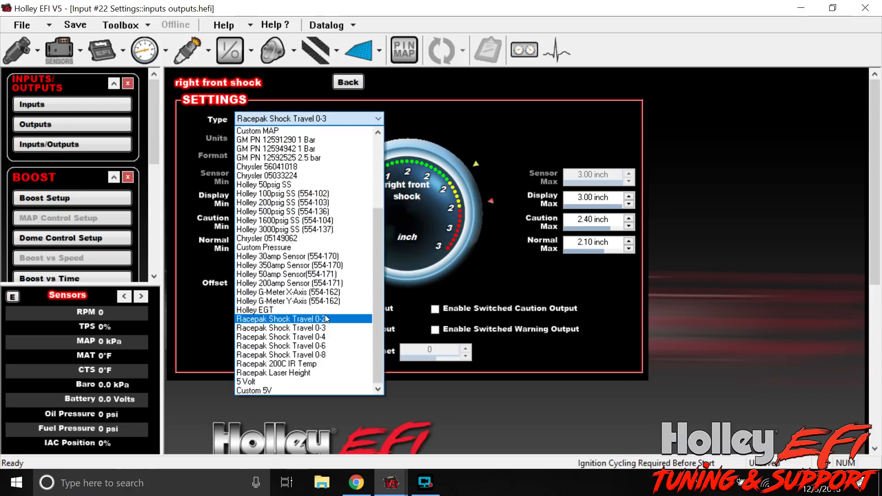
click(312, 390)
click(269, 137)
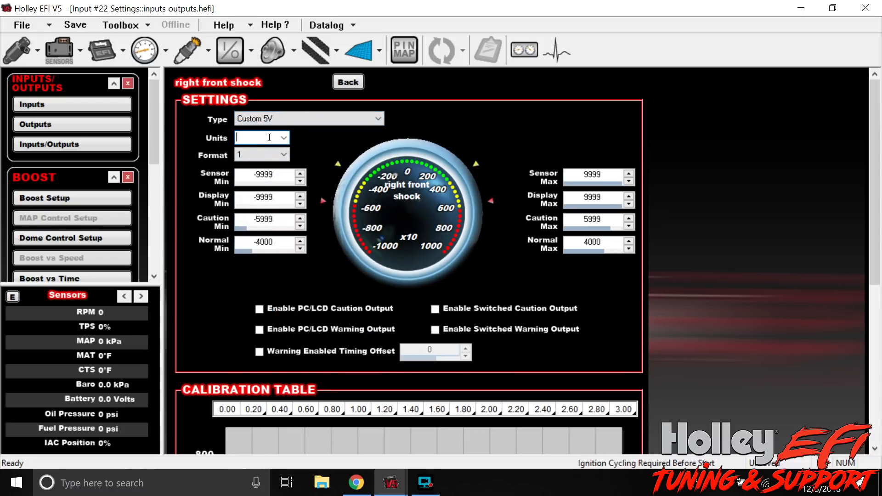
text(inche)
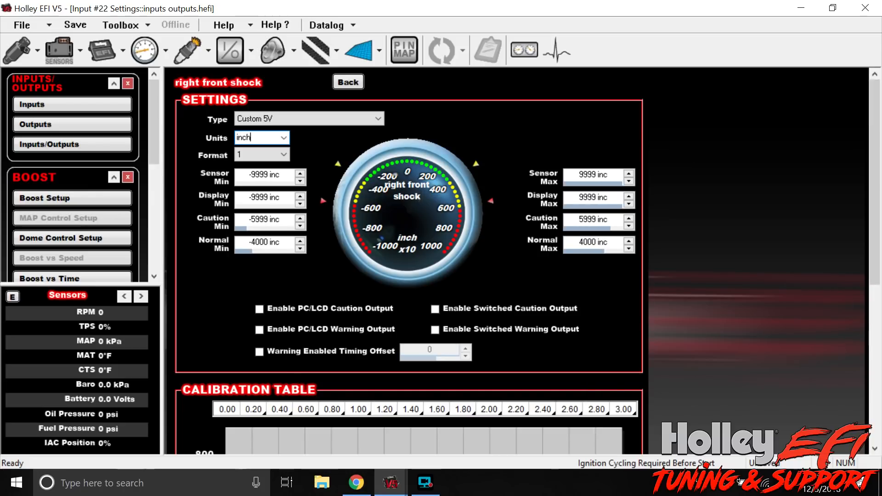
click(263, 151)
click(269, 131)
click(270, 133)
key(BackSpace)
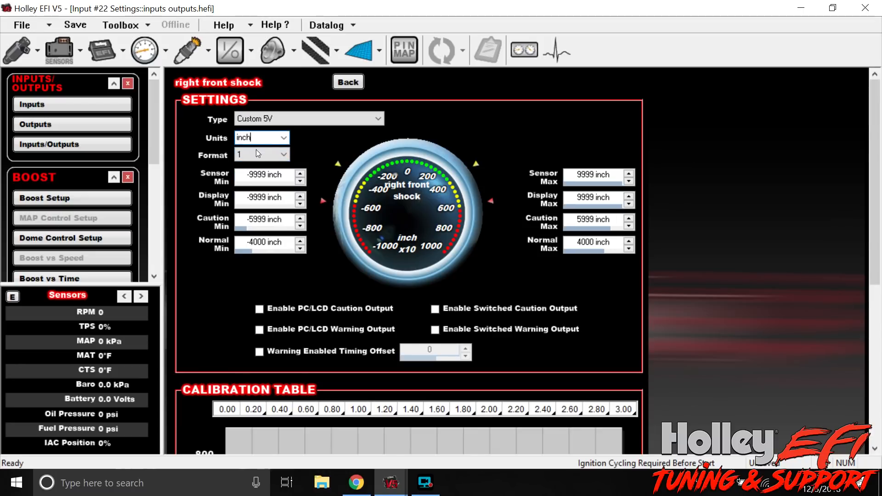
click(257, 154)
click(256, 183)
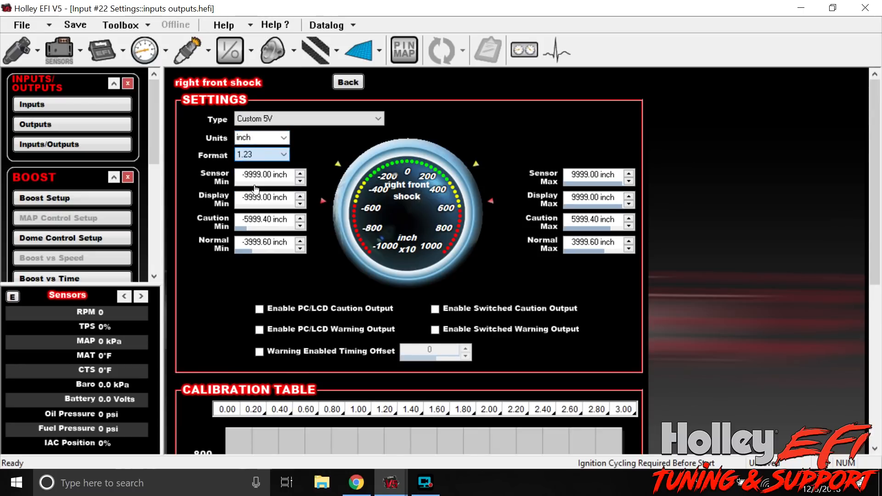
- Set the right front shock's sensor minimum to 0 inch and sensor maximum to 7.62 inch
click(264, 175)
text(0)
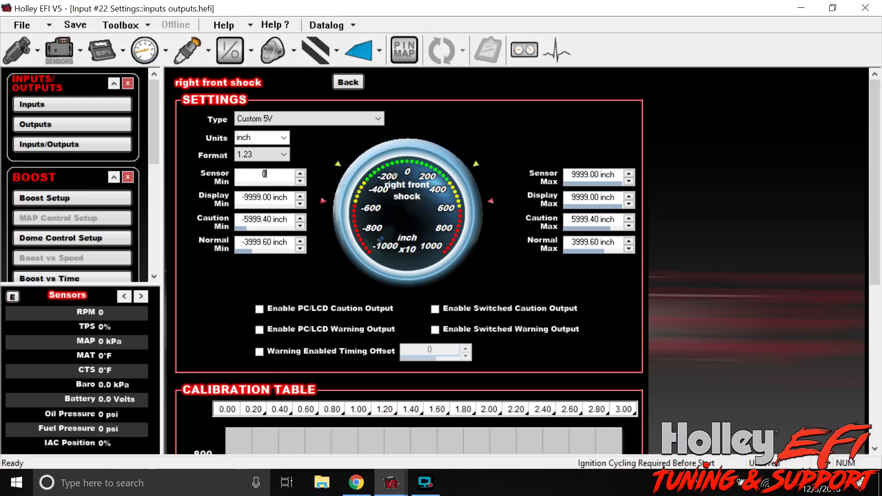
key(Return)
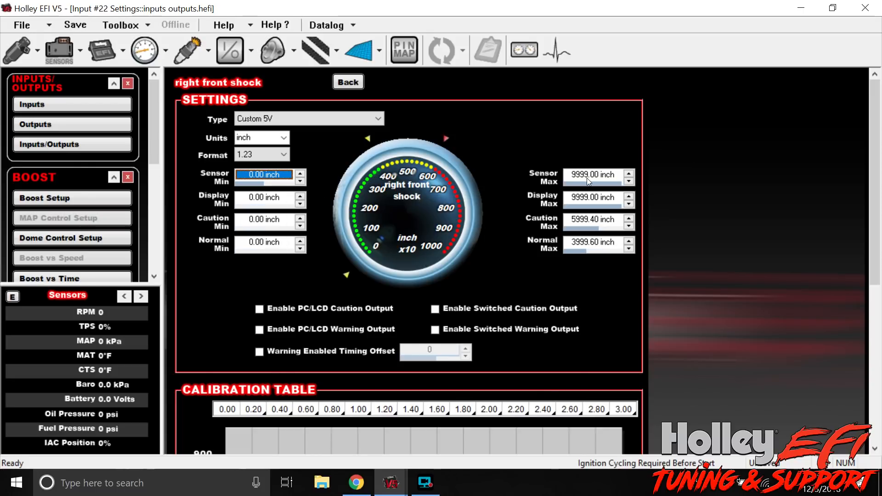
click(588, 179)
text(7.62)
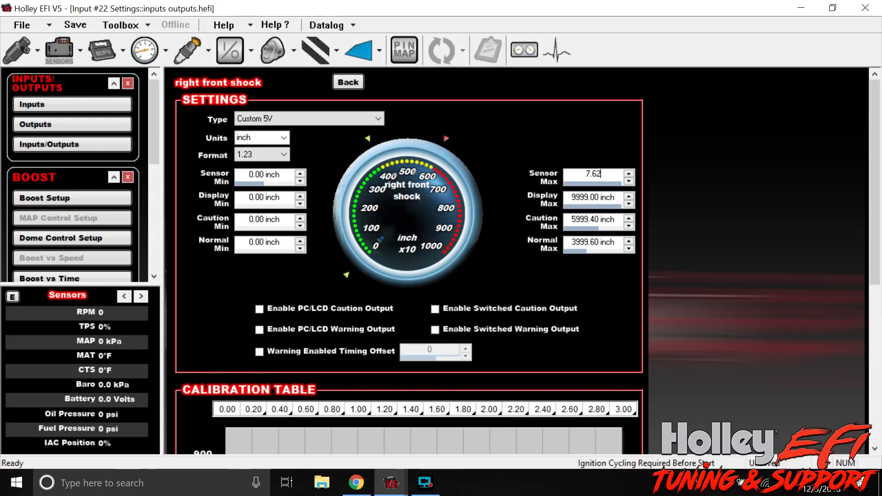
key(Return)
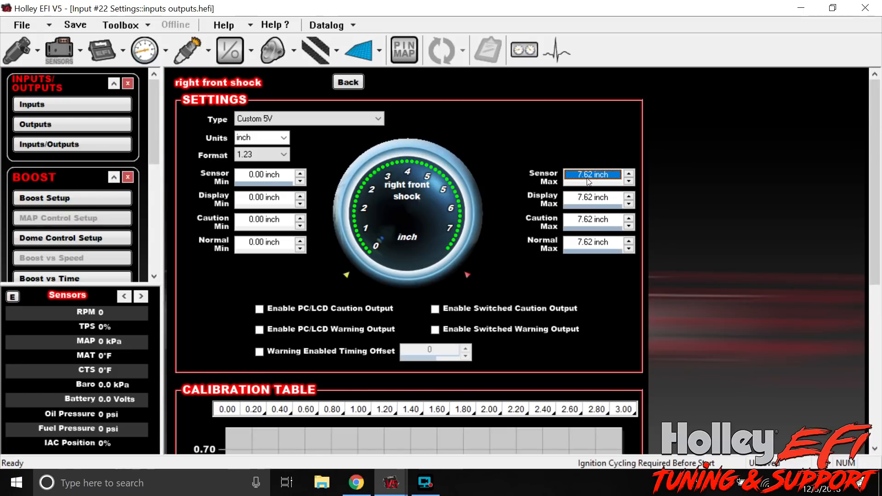
- Set the calibration table's first voltage to 0.13 and its last voltage to 4.90
drag(872, 188, 874, 413)
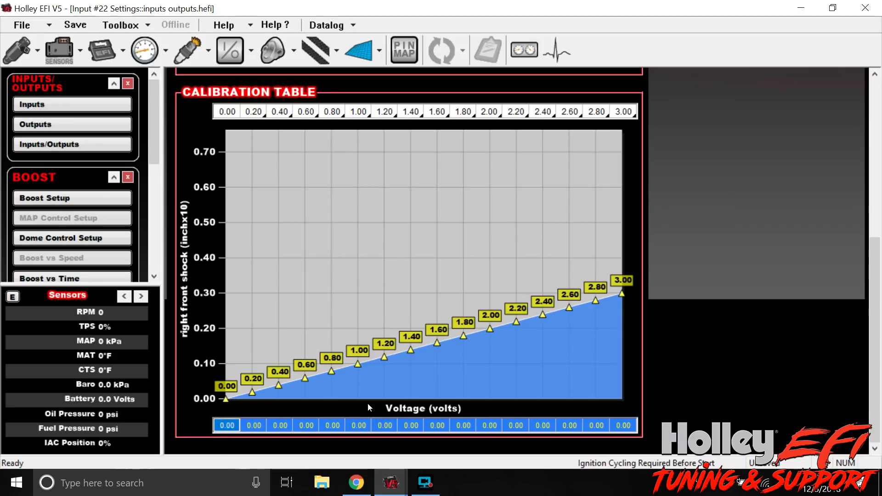
text(.13)
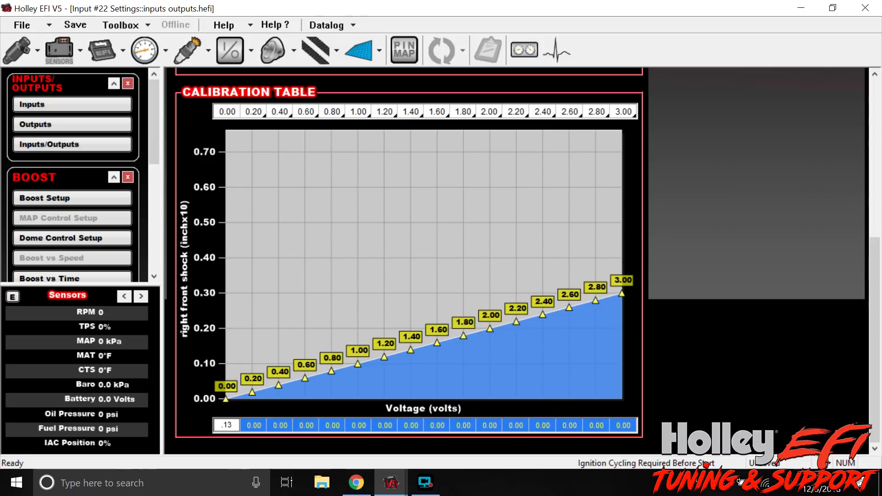
click(623, 424)
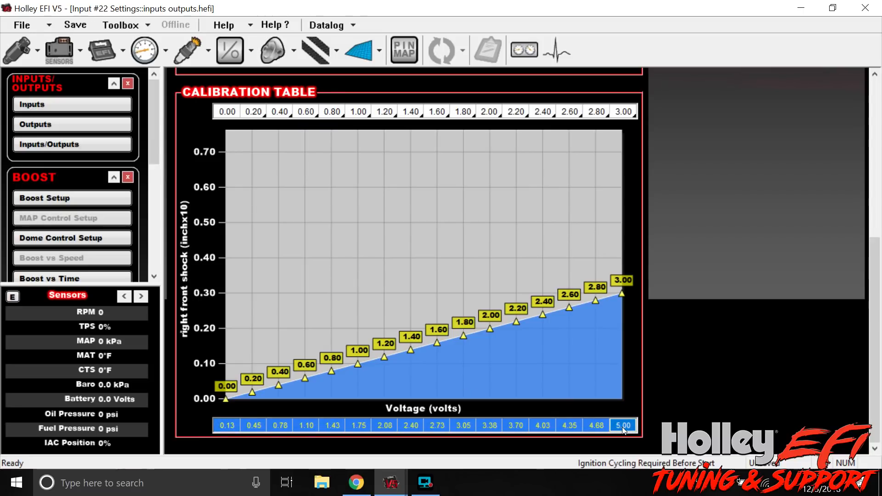
text(4.90)
key(Return)
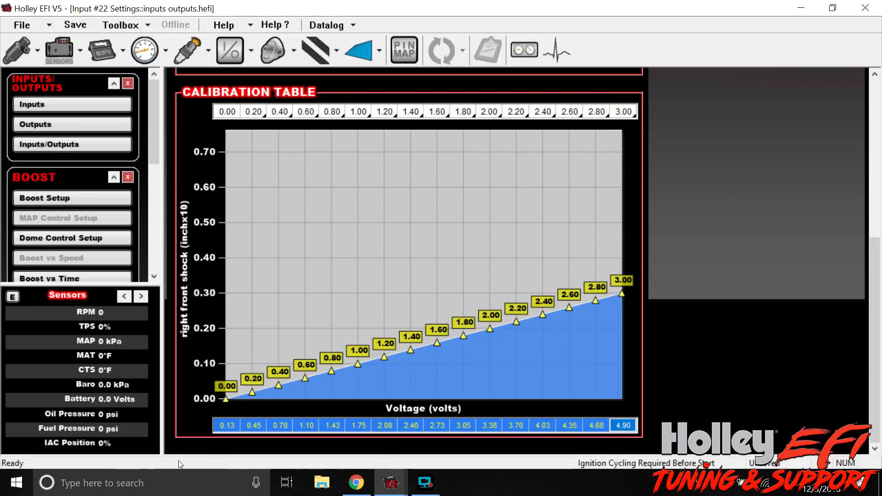
- Fill the calibration table's whole voltage row with evenly spaced values between its two end voltages
click(483, 424)
drag(228, 425, 586, 424)
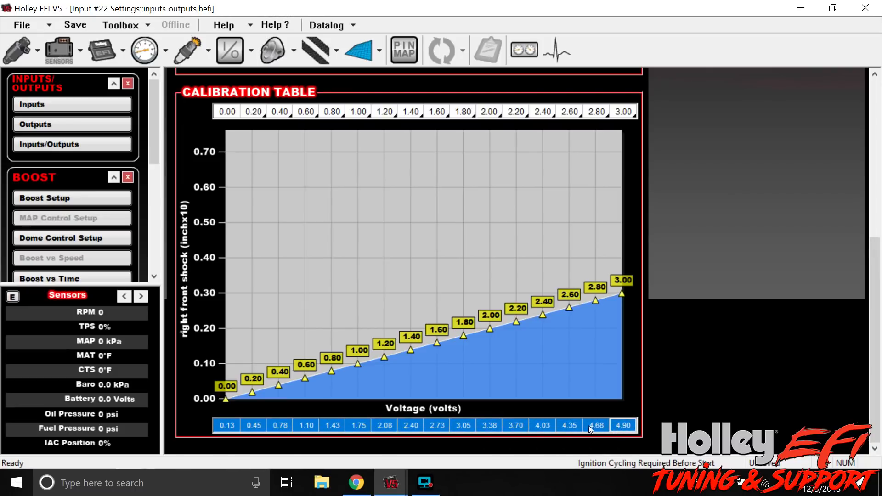
click(275, 427)
click(220, 427)
drag(221, 430, 630, 427)
right_click(630, 427)
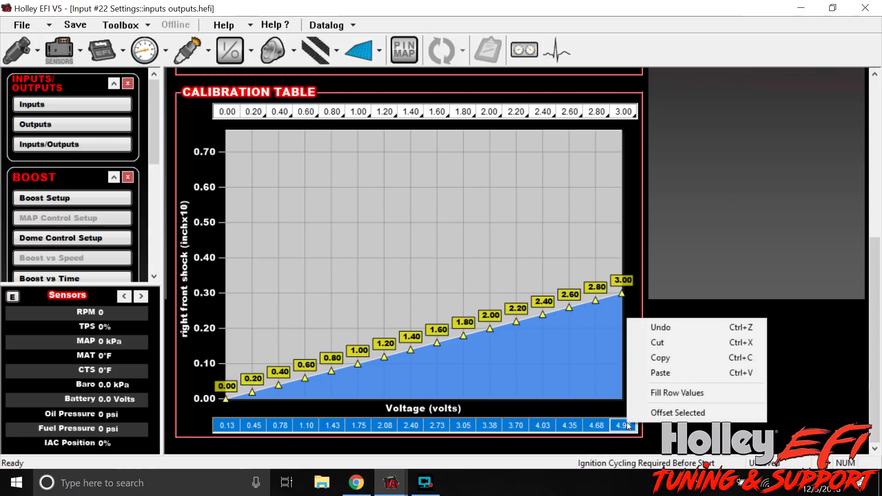
click(661, 391)
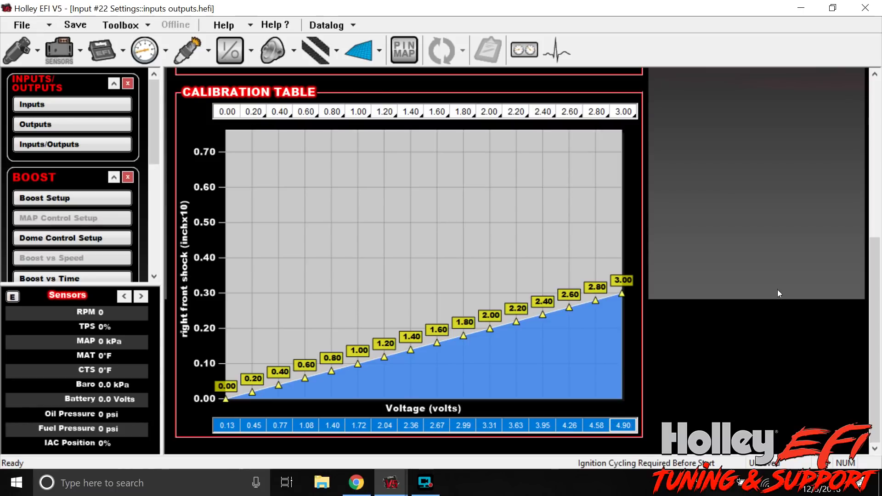
- Set the last travel value of the calibration table to 7.62 and fill the travel row between its end values
click(626, 115)
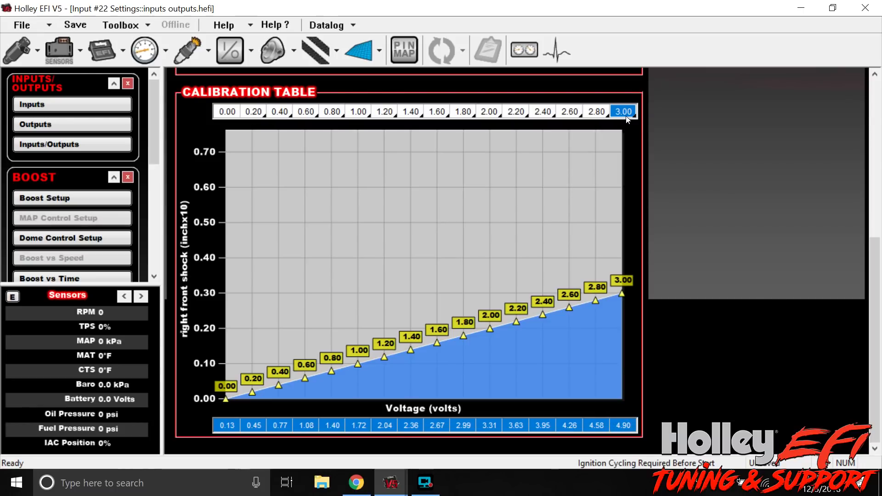
text(7)
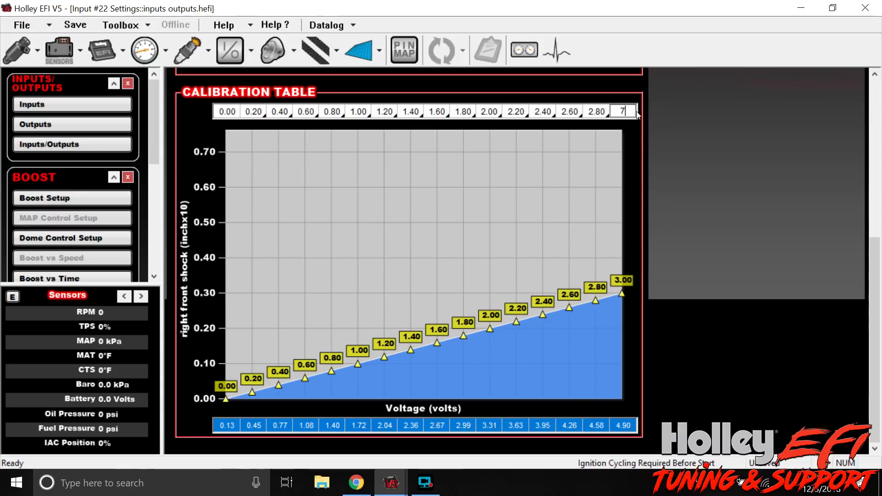
text(.62)
key(Return)
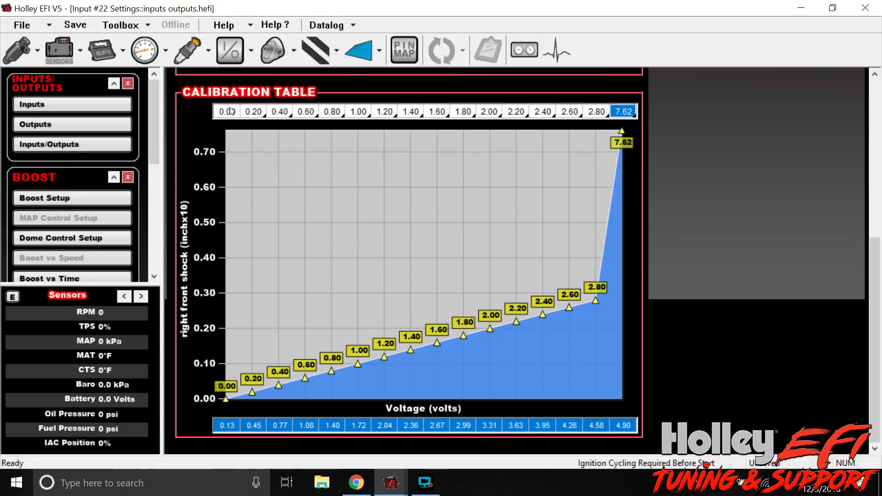
drag(223, 115, 624, 115)
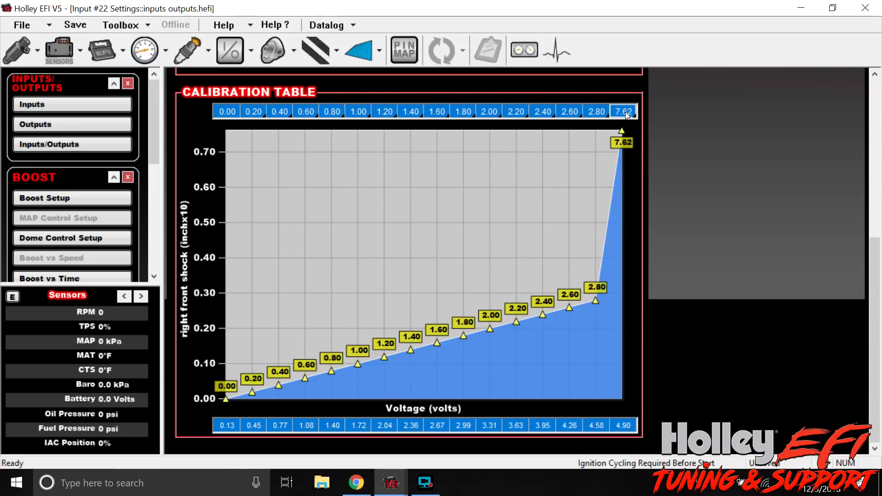
right_click(625, 113)
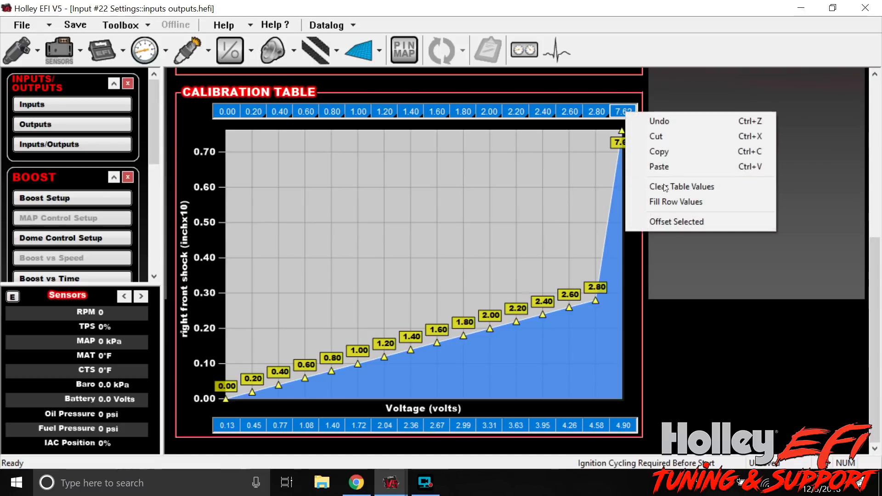
click(666, 202)
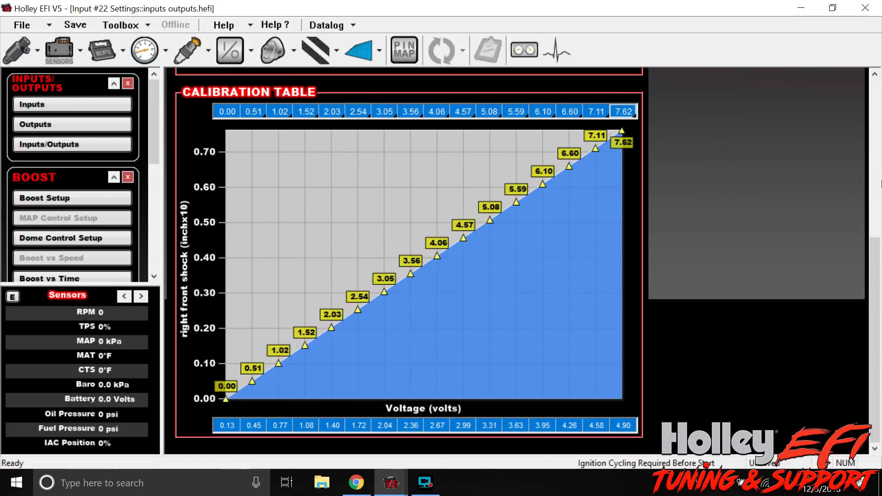
- Review the right front shock's sensor settings against its calibration table, and open the list of outputs 1-20
scroll(875, 184, up, 5)
scroll(880, 162, up, 3)
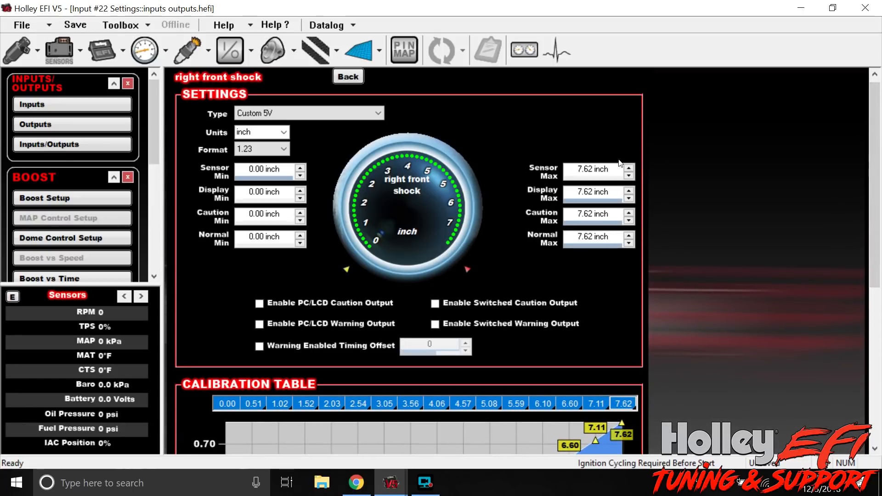
drag(870, 167, 880, 321)
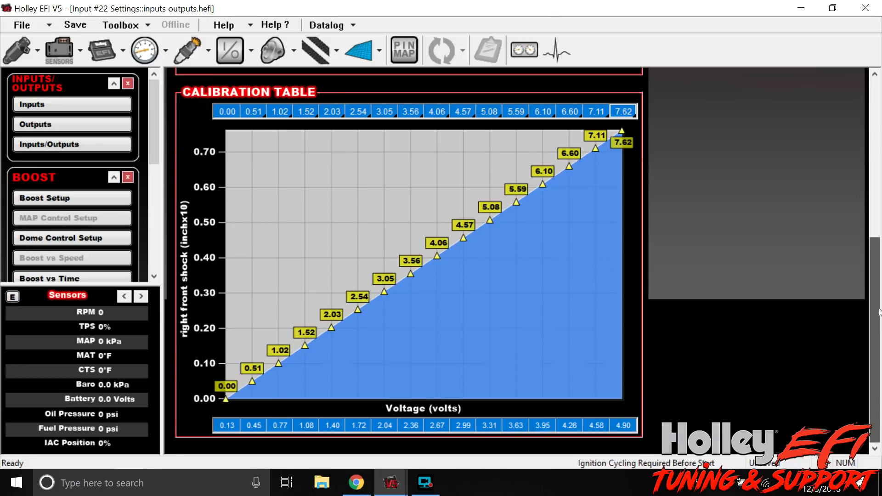
scroll(880, 318, up, 5)
scroll(879, 318, down, 5)
scroll(880, 322, down, 1)
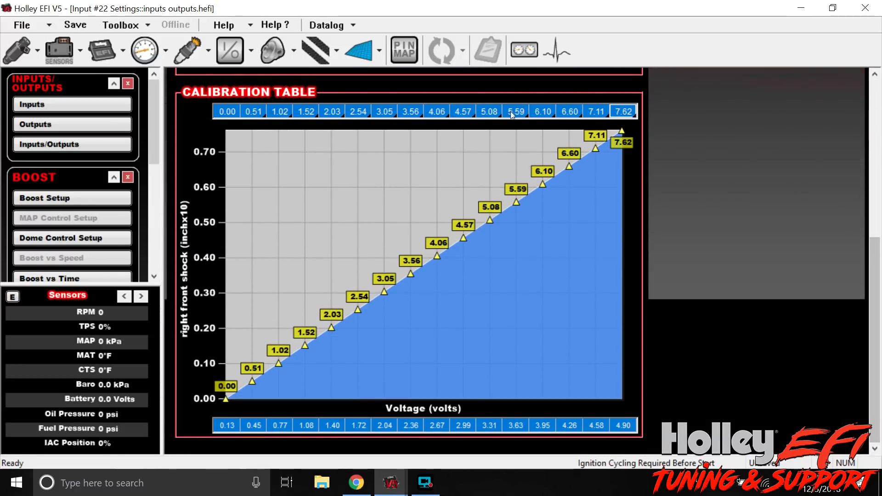
click(49, 130)
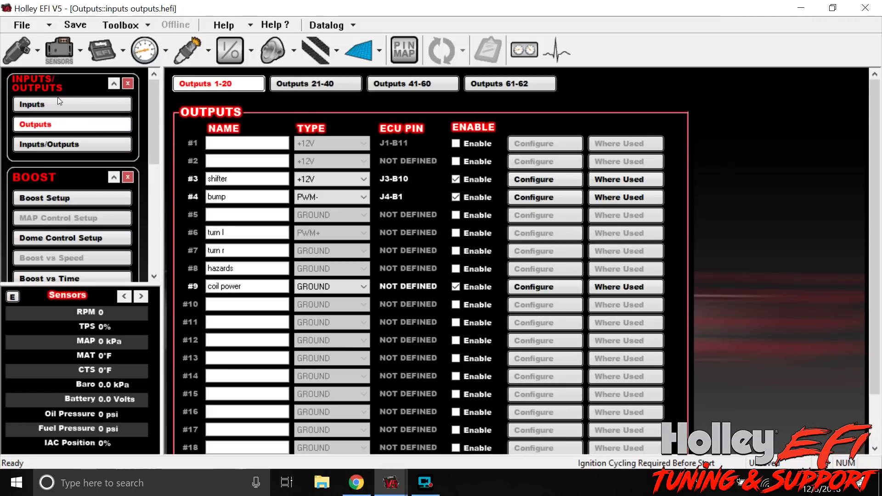
- In inputs 21-40, enable the "line pressure 500" input and set its type to 5 VOLT, acknowledging the type change
click(59, 101)
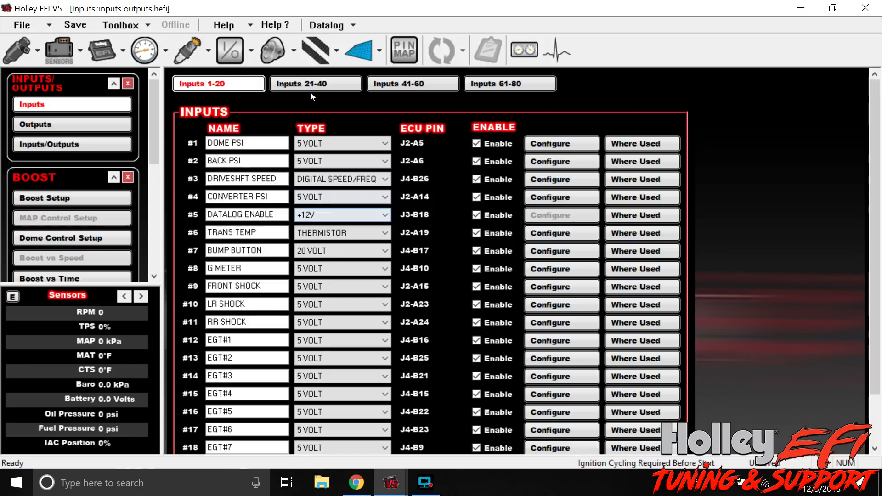
click(311, 88)
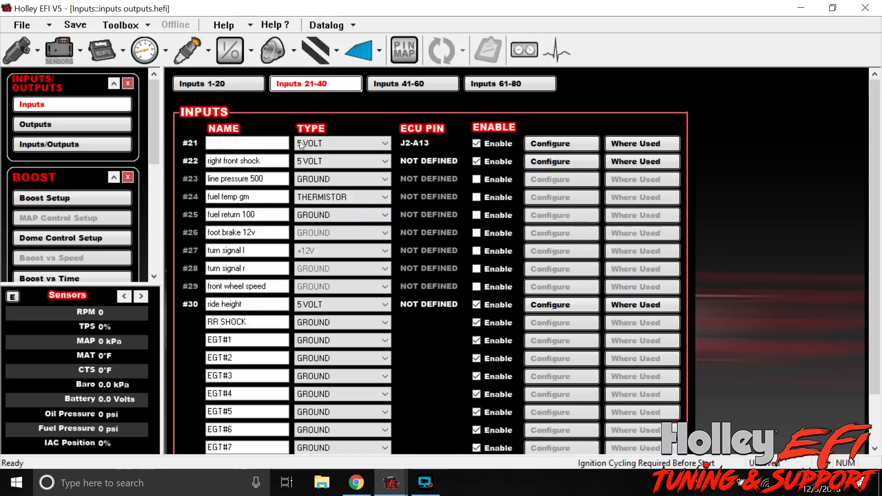
click(271, 176)
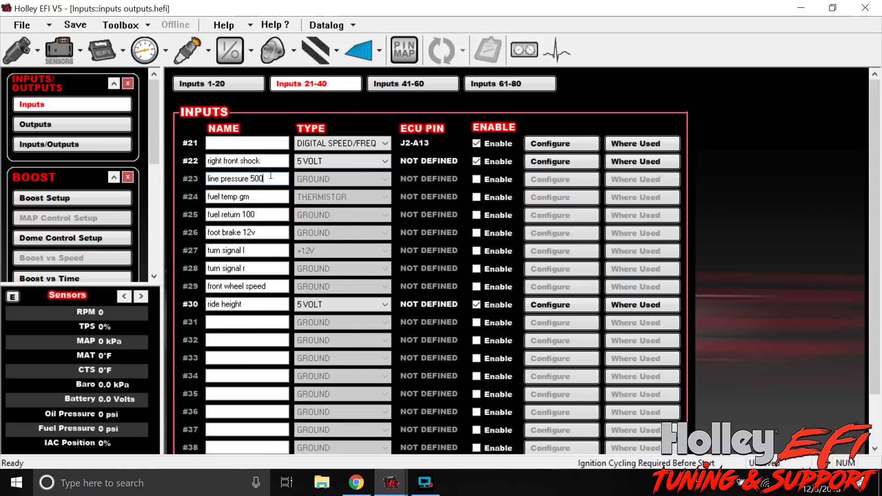
click(477, 180)
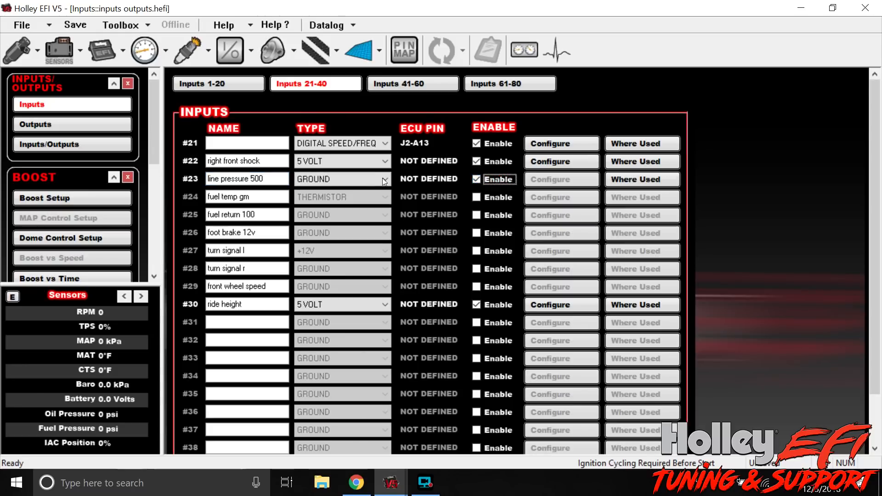
click(381, 180)
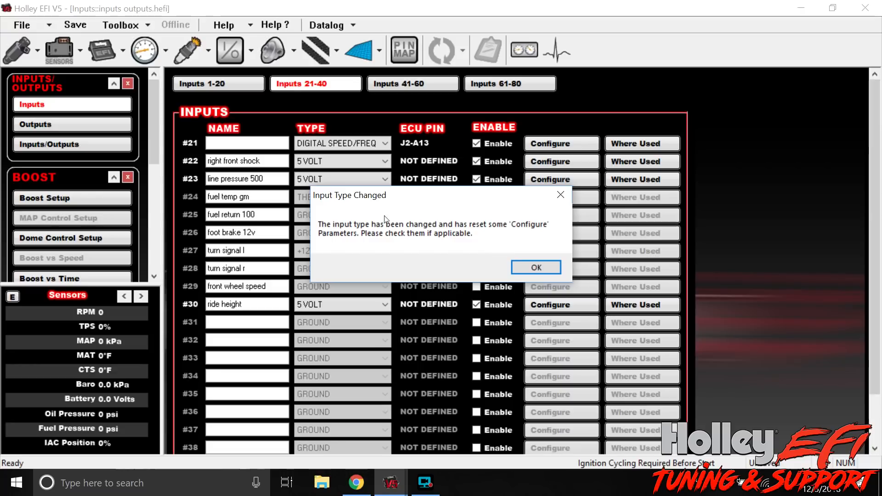
click(553, 252)
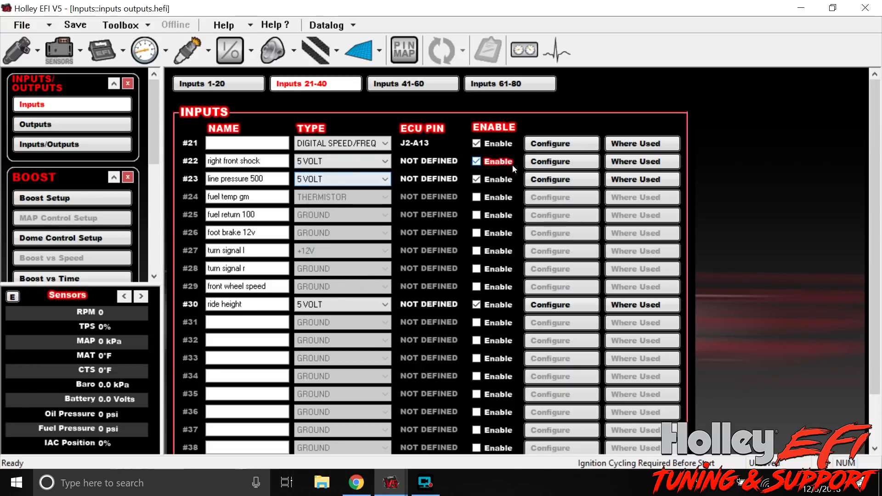
- Configure the "line pressure 500" input with the Holley 500psig SS (554-136) sensor type
click(537, 177)
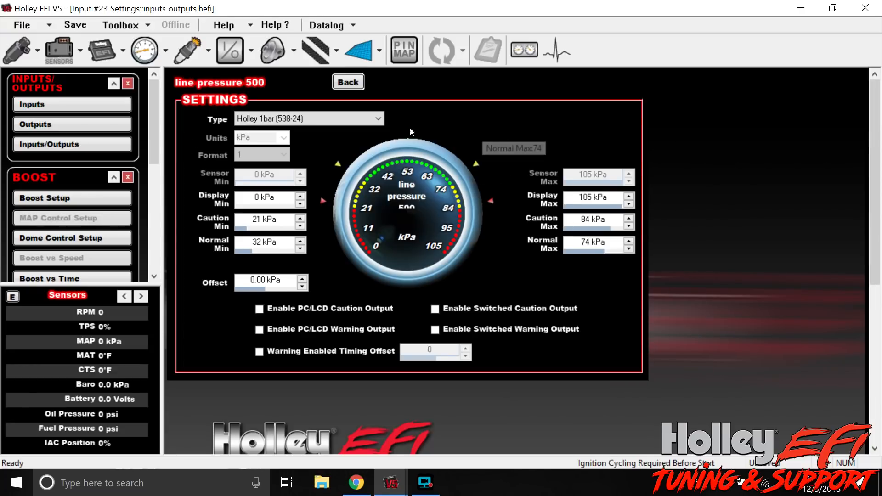
click(376, 119)
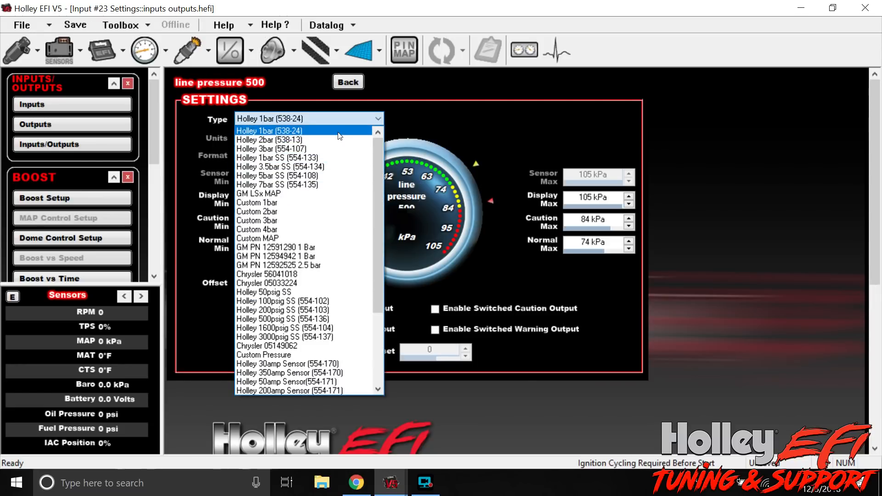
click(296, 319)
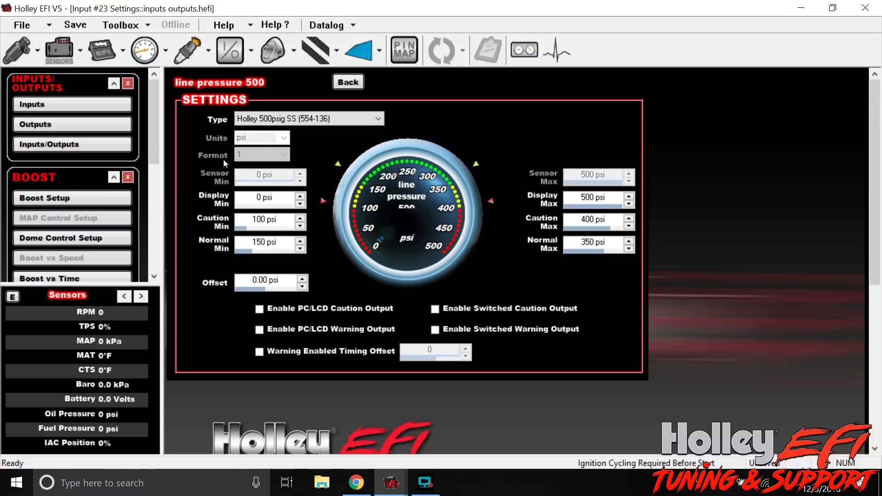
- Check the gauge panel, set the line pressure sensor's offset to -2 psi, and return to the inputs list
click(285, 281)
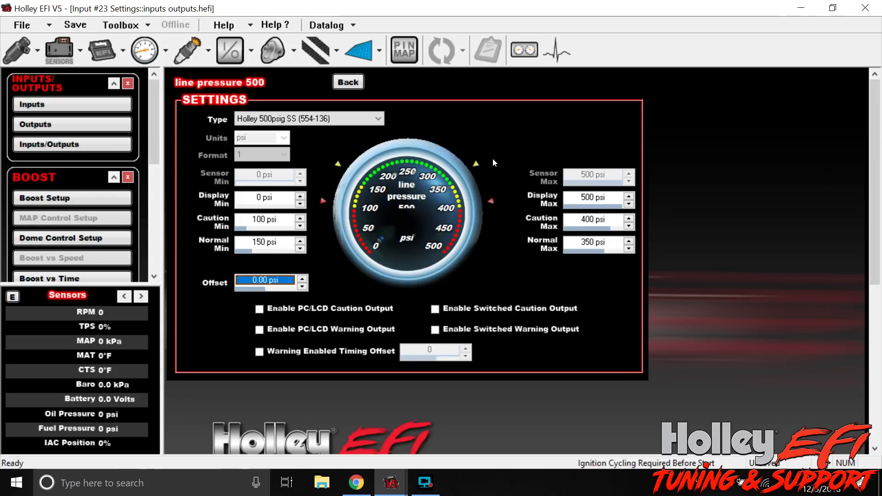
click(519, 53)
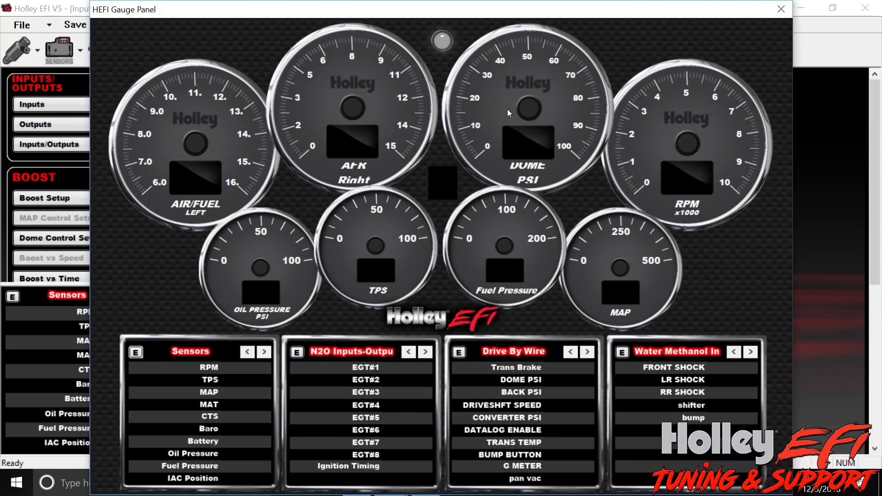
click(781, 9)
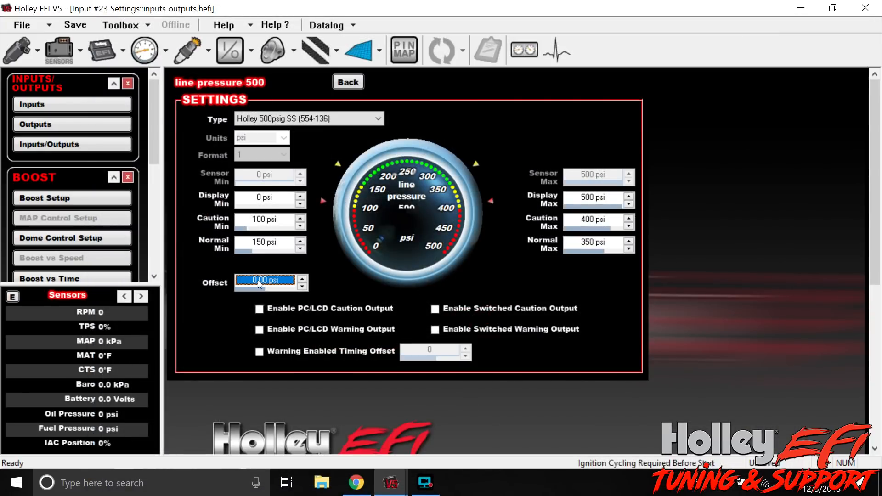
click(258, 280)
text(-2)
key(Return)
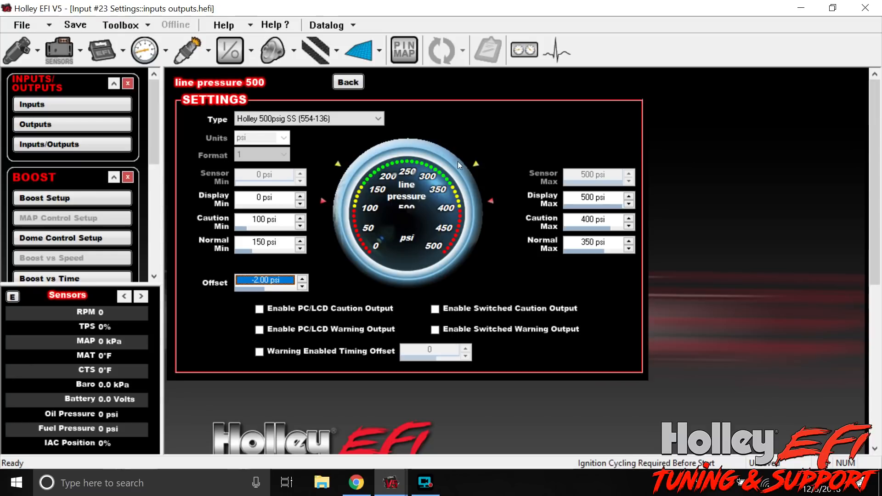
mouse_move(481, 166)
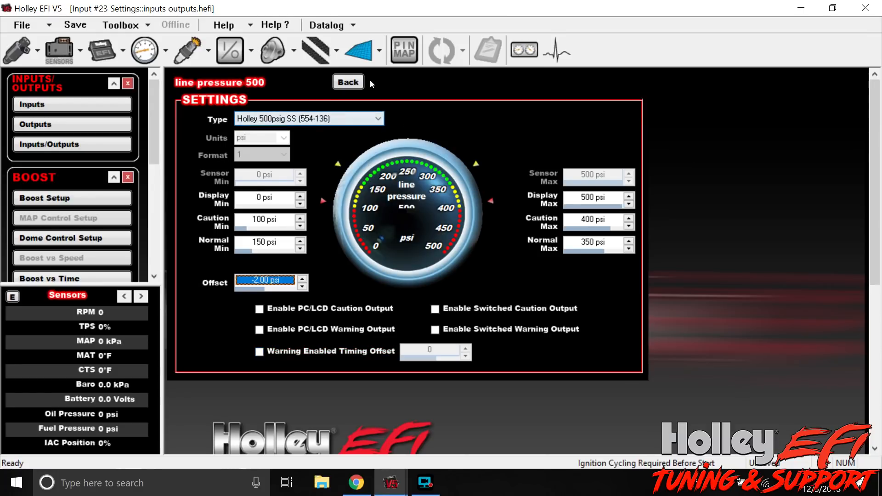
click(348, 82)
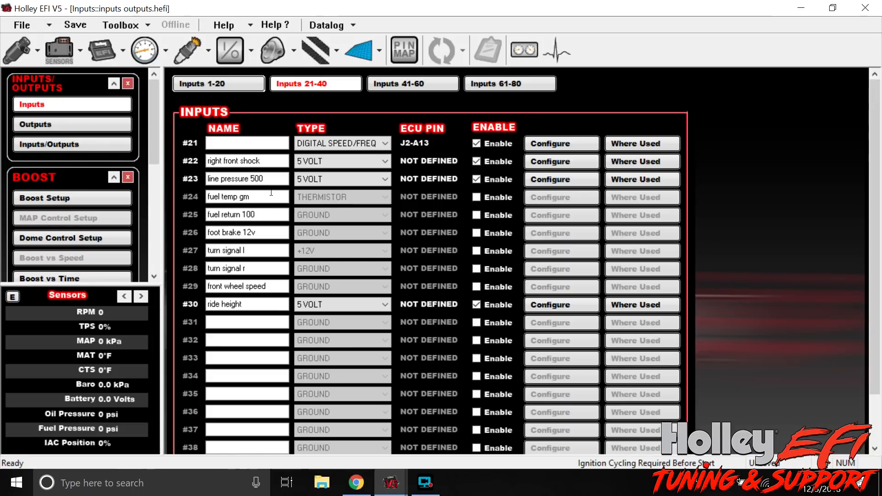
- Enable the "fuel temp gm" input and keep THERMISTOR as its type
click(256, 197)
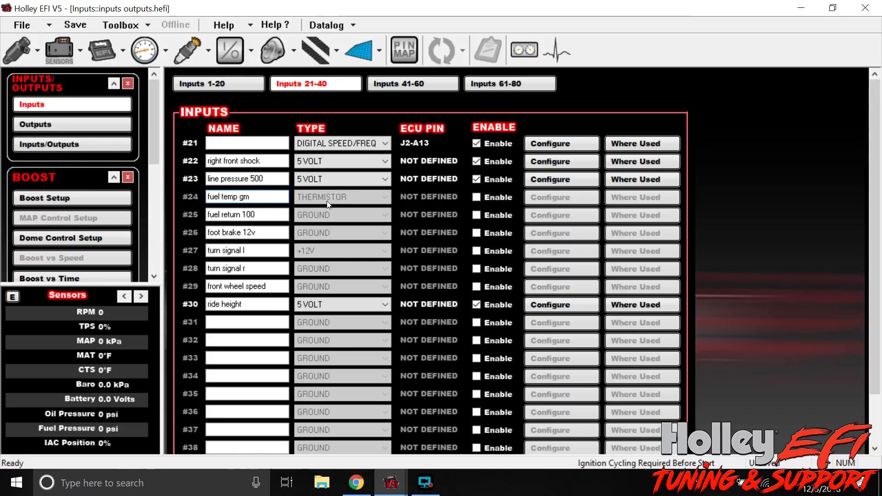
click(476, 197)
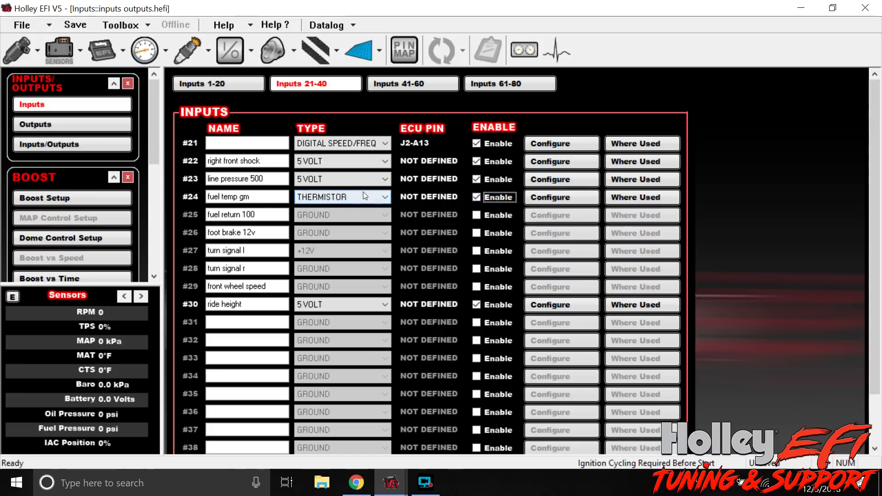
click(364, 196)
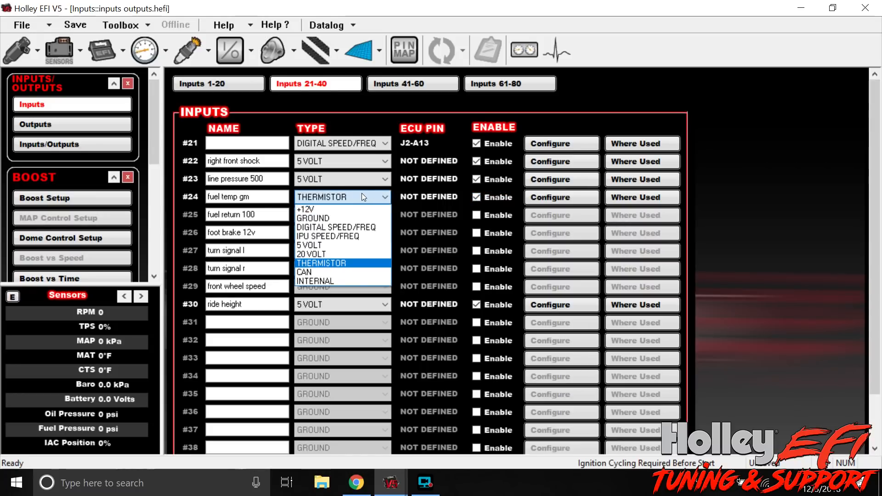
click(362, 193)
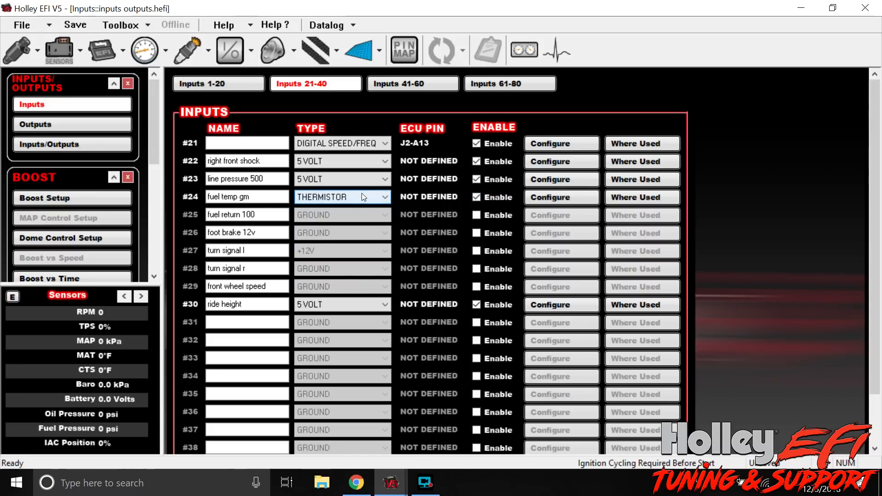
- Open the "fuel temp gm" configuration, try the Holley CTS sensor type, and set the type to Custom Therm
click(534, 197)
click(301, 119)
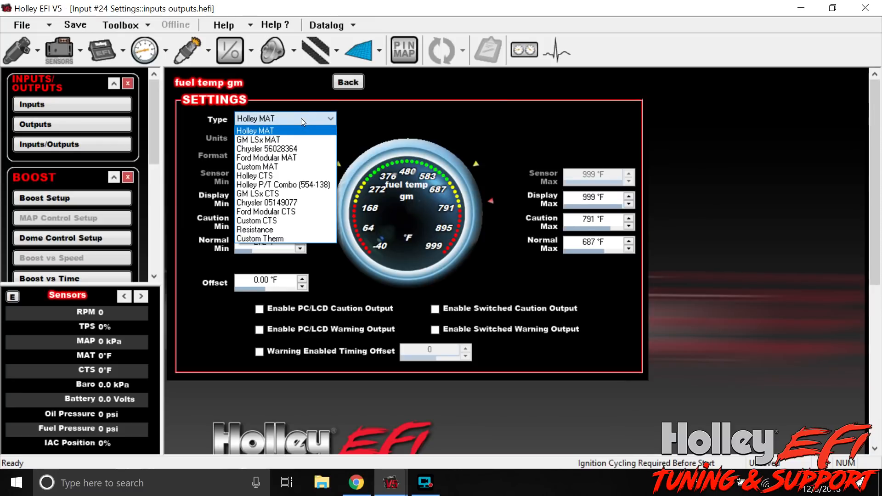
click(301, 175)
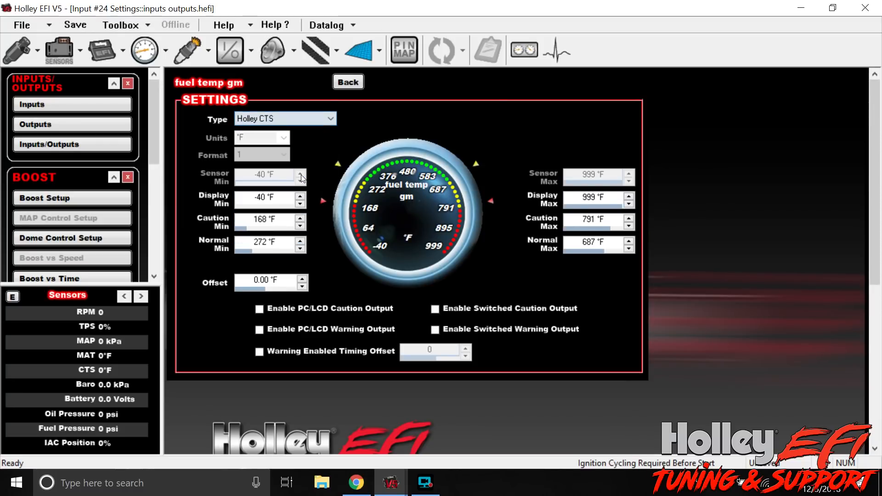
click(334, 118)
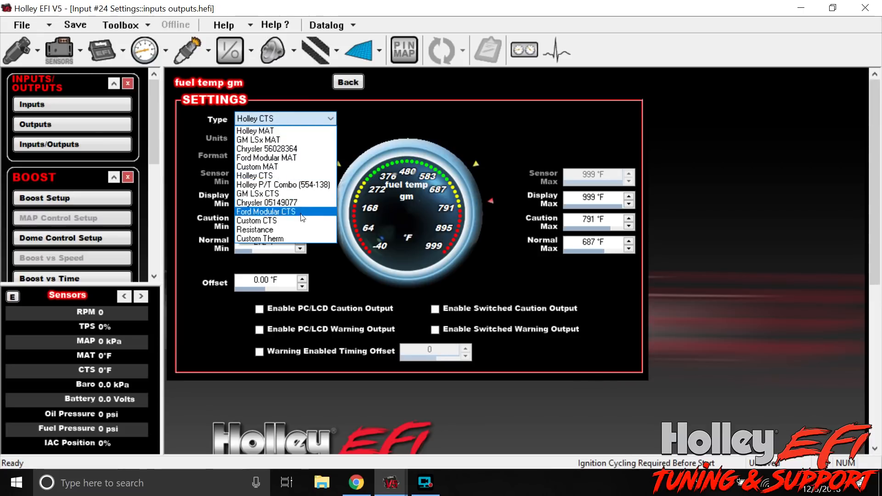
click(293, 238)
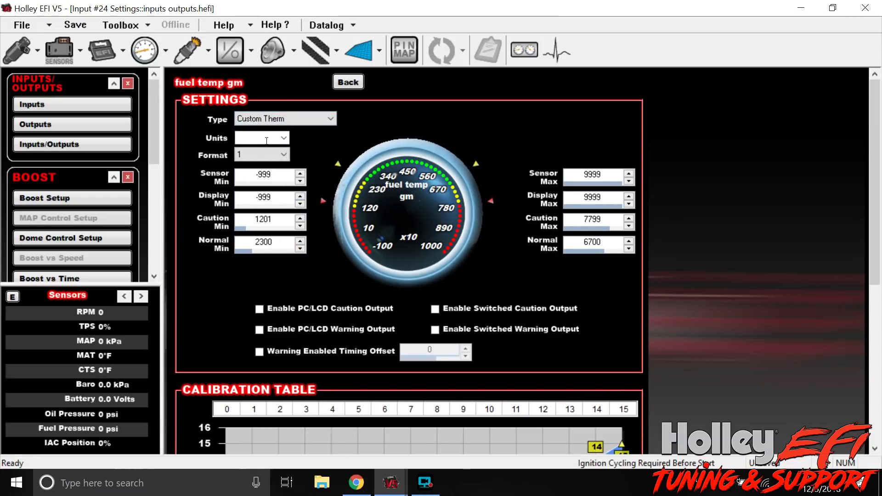
- Examine the fuel temperature calibration table, including its sensor resistance row and its value row
drag(875, 89, 880, 256)
click(411, 426)
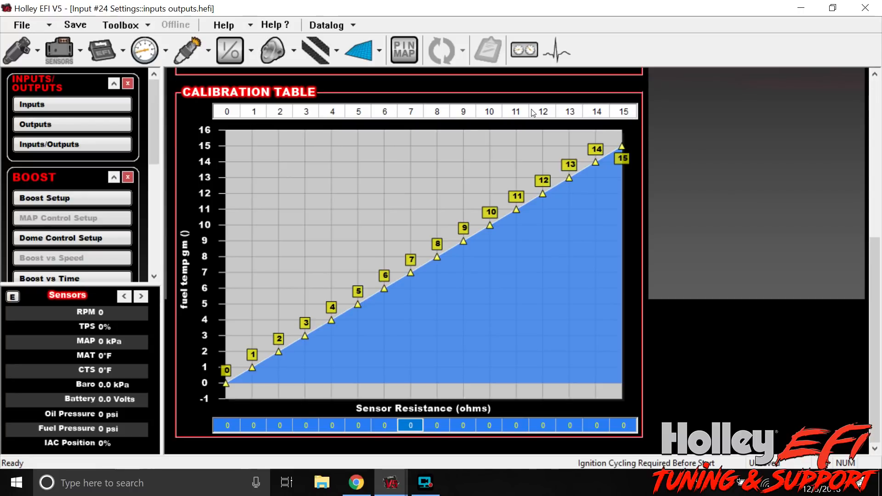
click(227, 112)
click(281, 112)
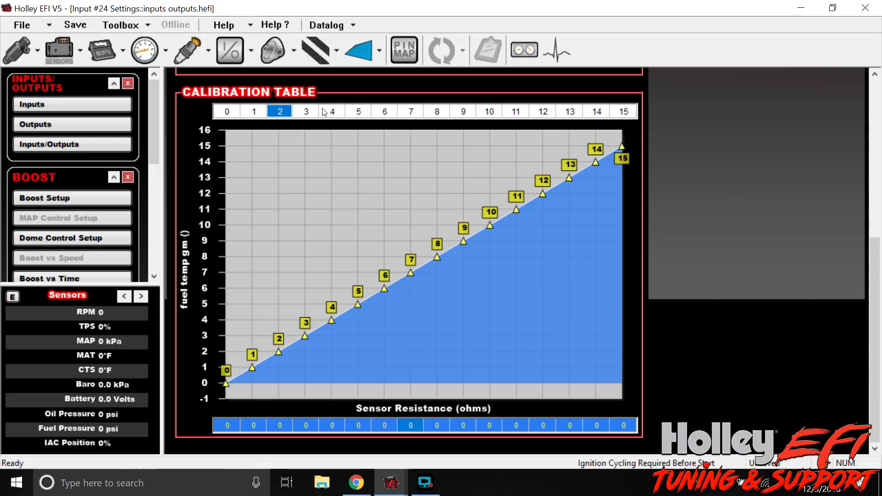
click(346, 113)
click(227, 113)
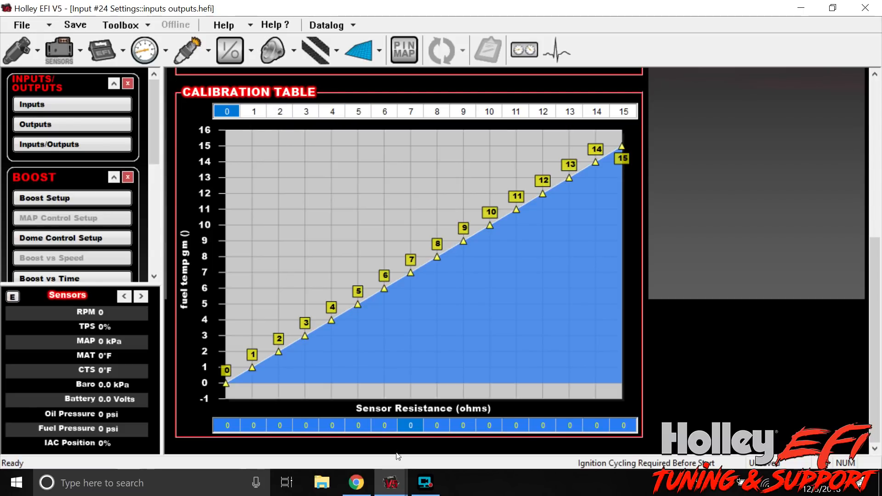
- Switch to Chrome and examine the Hyperaktive pressure sensor page and the screw-in MAP sensor's scaling values
click(355, 491)
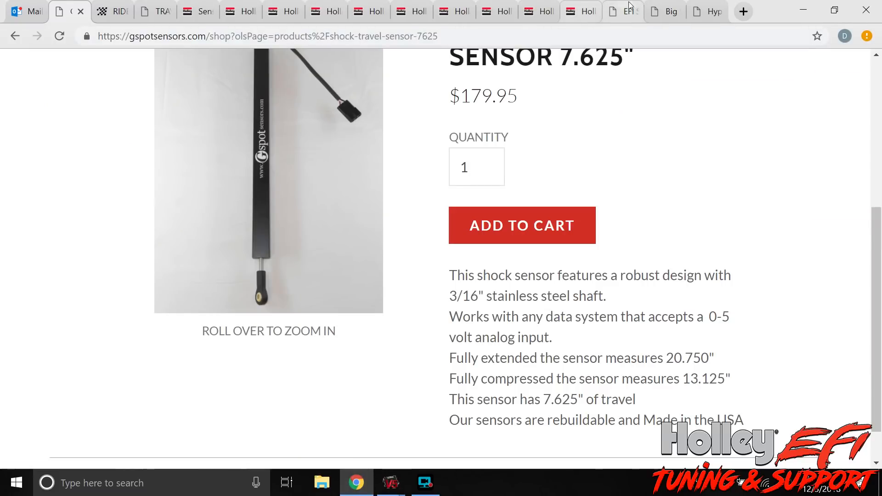
click(685, 10)
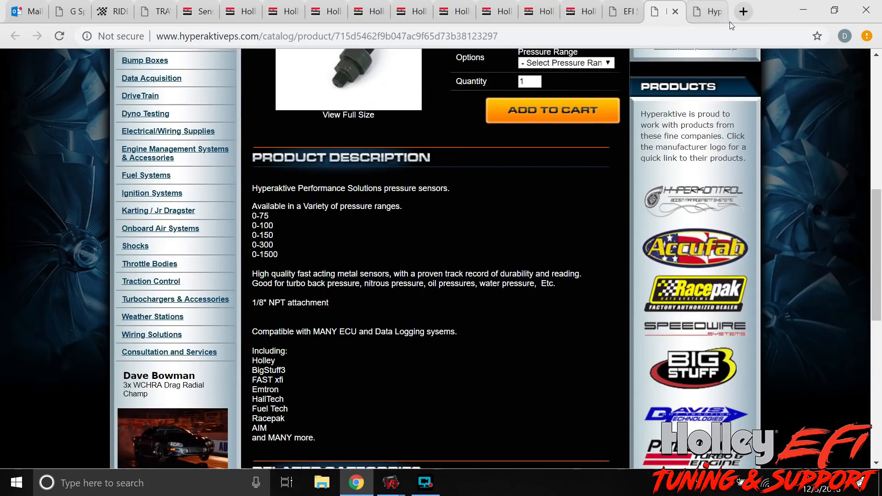
click(708, 11)
scroll(580, 250, down, 9)
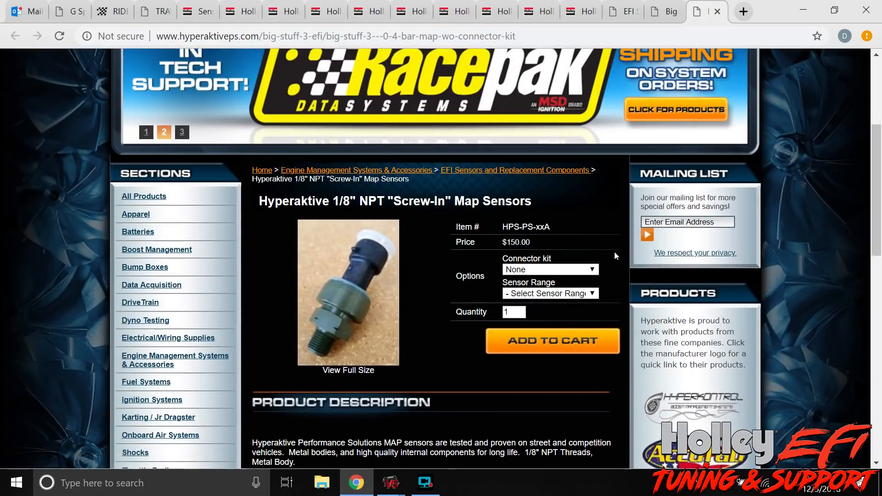
scroll(609, 232, down, 3)
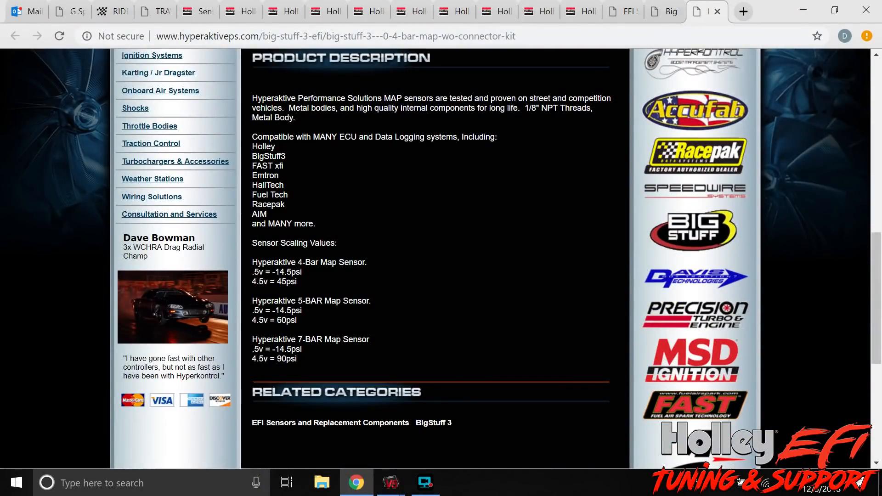
scroll(600, 273, up, 8)
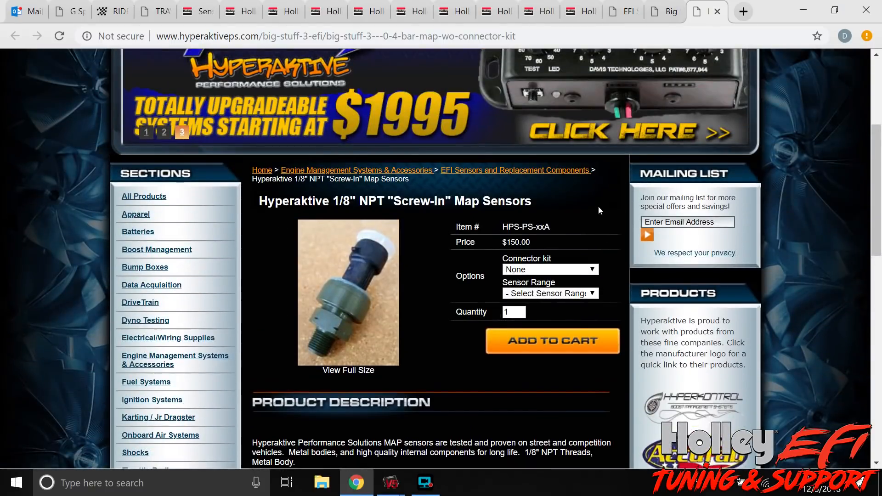
- Open the EFI Sensors and Replacement Components category and look through its products for a temperature sensor
click(544, 172)
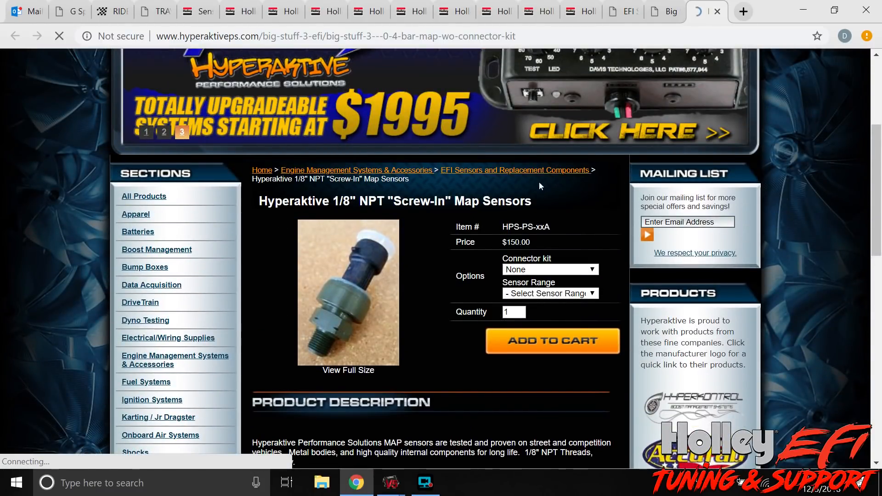
scroll(465, 274, down, 5)
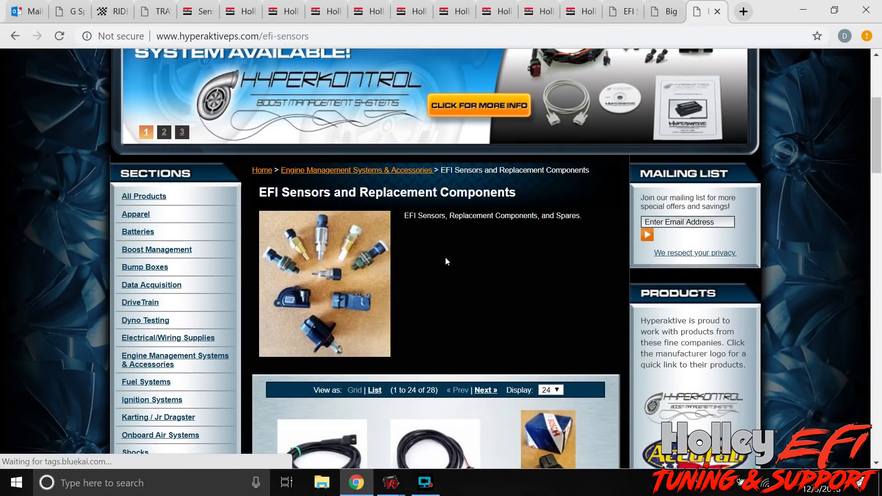
scroll(445, 257, down, 8)
click(426, 482)
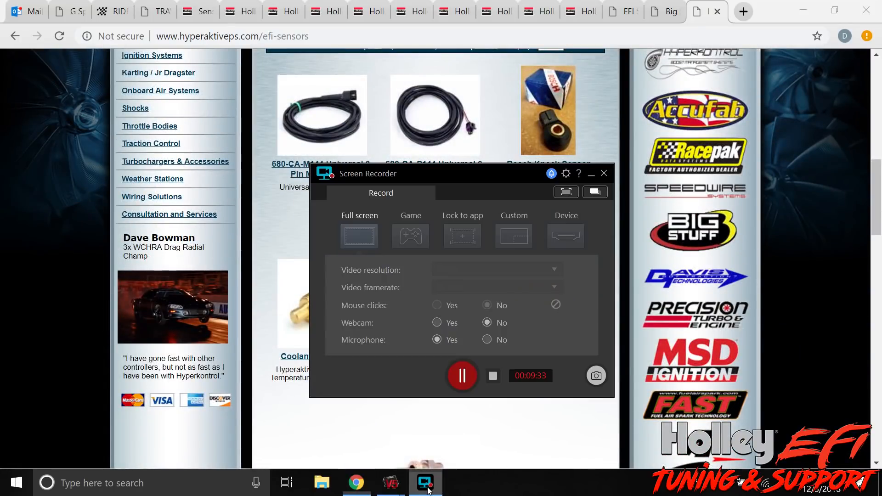
click(461, 372)
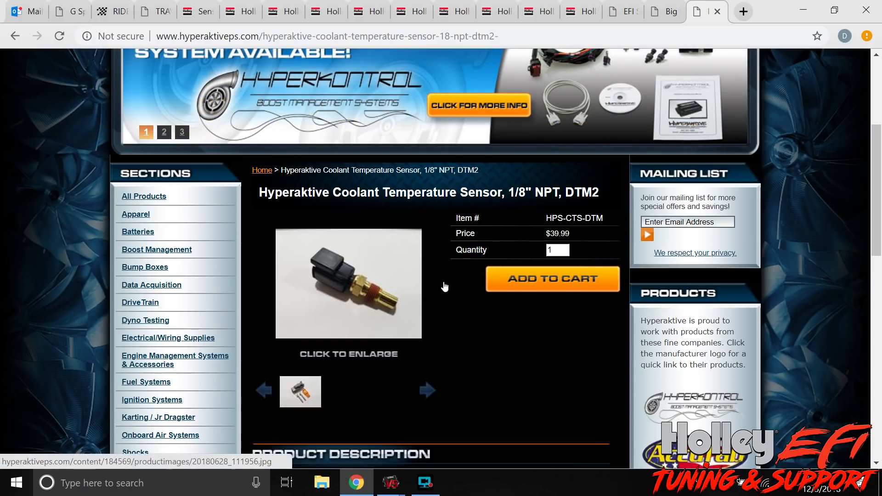
- Examine the Hyperaktive coolant temperature sensor's product description, specs and scaling values
scroll(444, 285, down, 2)
scroll(445, 287, up, 2)
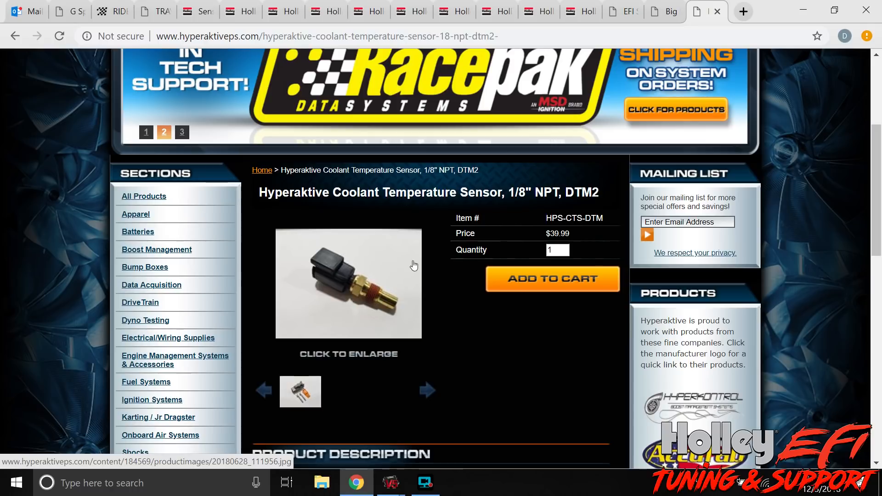
scroll(474, 288, down, 10)
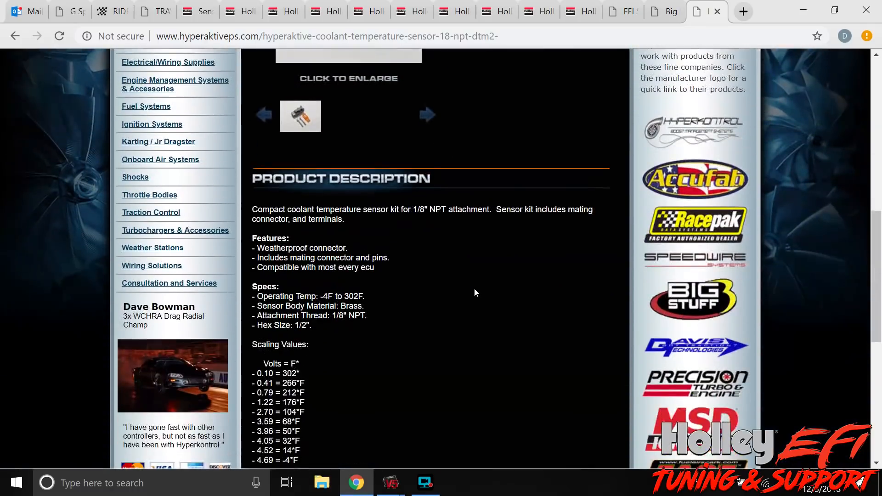
scroll(474, 288, up, 4)
scroll(474, 288, up, 6)
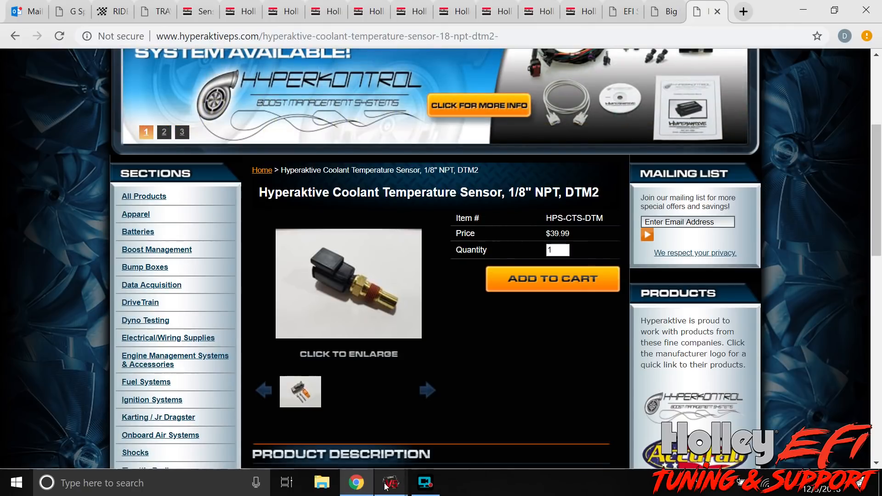
- Switch to Holley EFI, examine the "fuel temp gm" calibration table and settings, and return to the inputs list
mouse_move(378, 471)
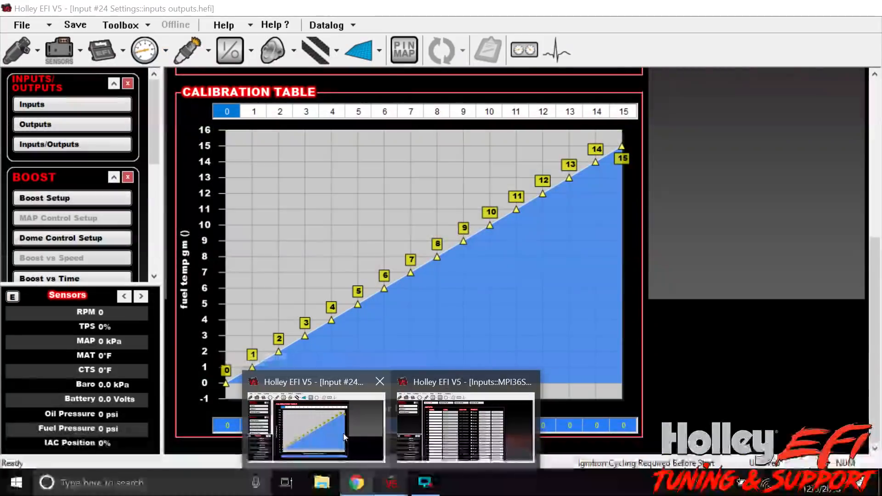
click(343, 433)
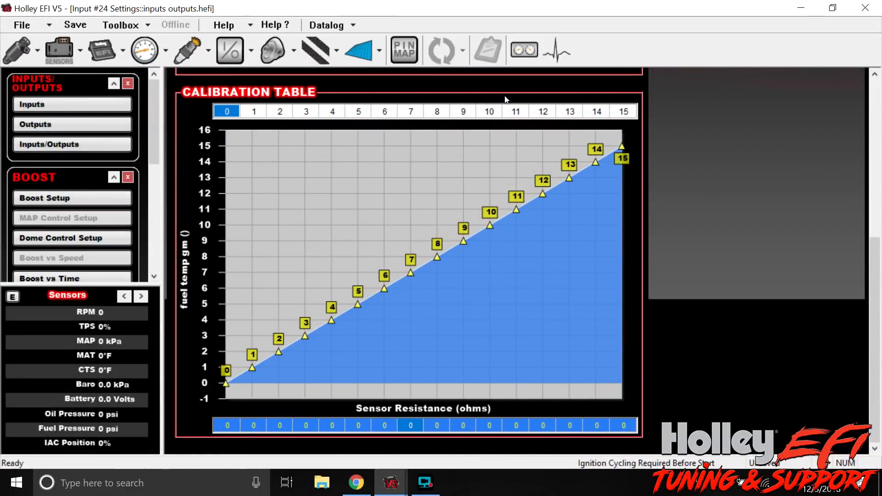
click(617, 424)
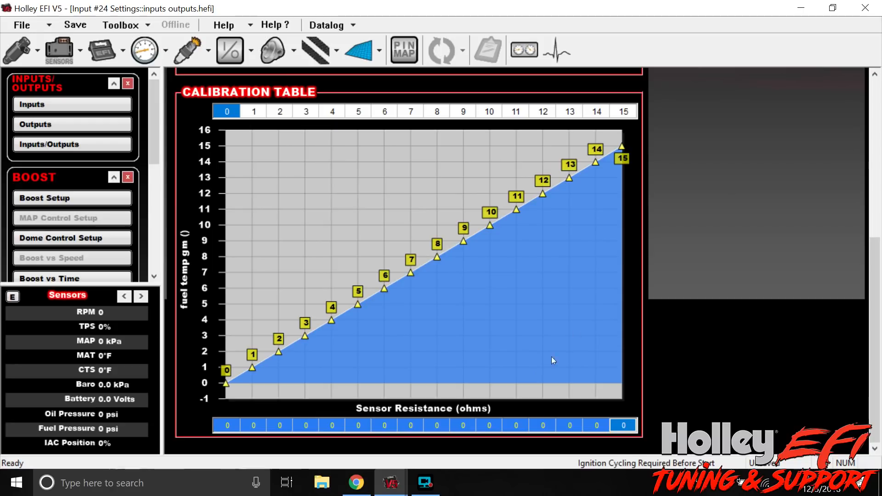
scroll(664, 222, up, 5)
scroll(663, 222, up, 2)
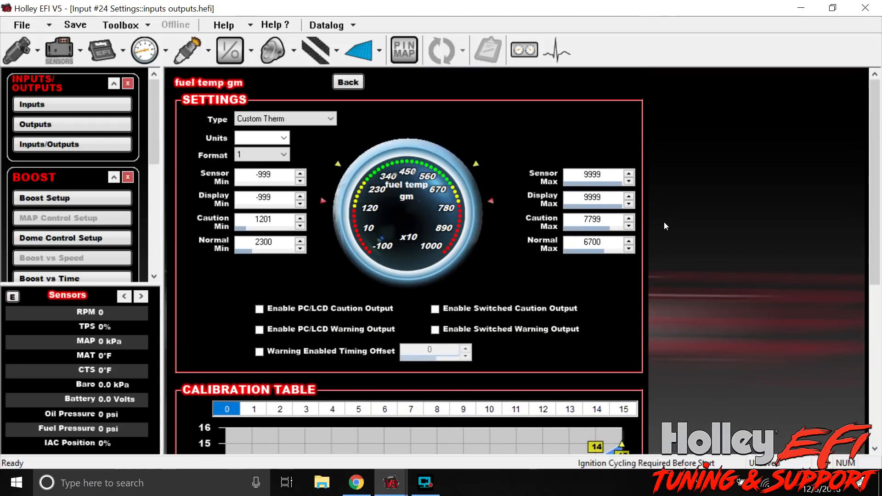
click(352, 86)
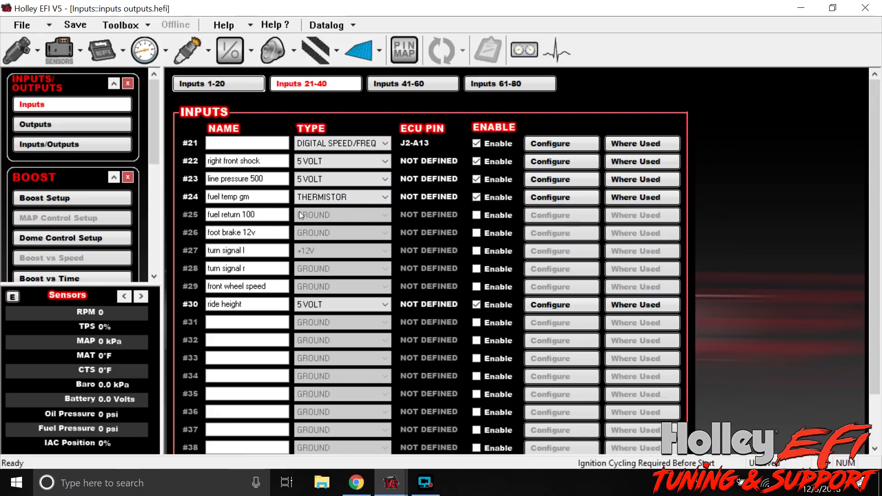
- Enable input #25, "fuel return 100", and set its type to 5 VOLT
click(267, 213)
click(476, 215)
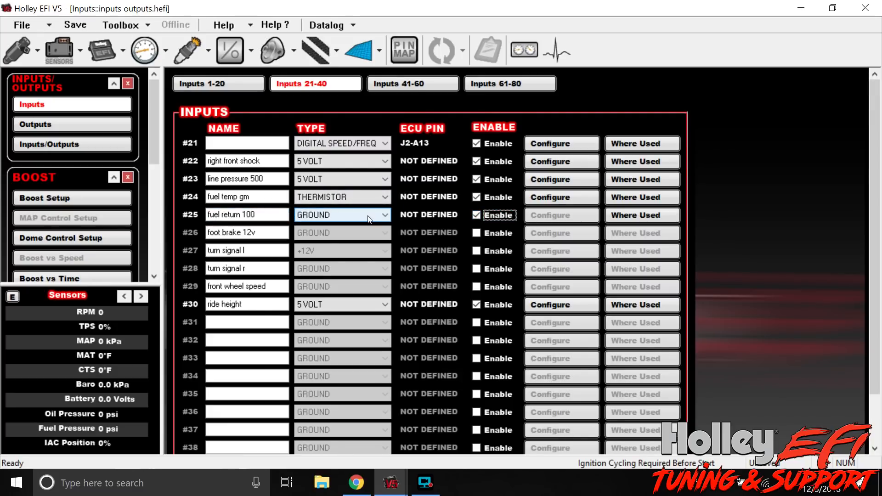
click(369, 218)
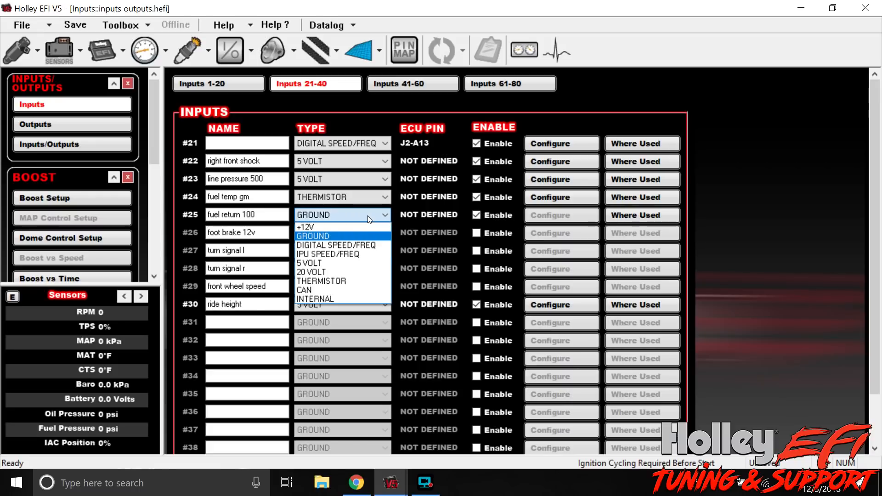
click(322, 261)
click(536, 267)
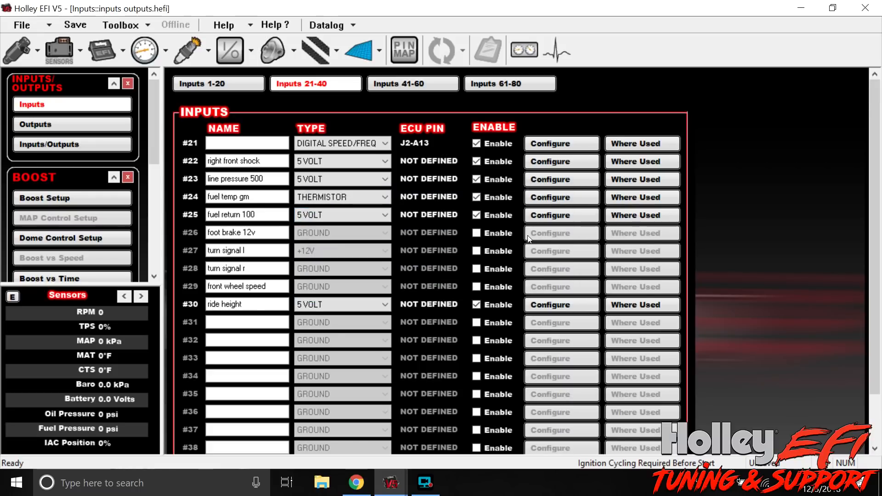
- Configure "fuel return 100" with the Holley 100psig SS (554-102) sensor type and return to the inputs list
click(542, 216)
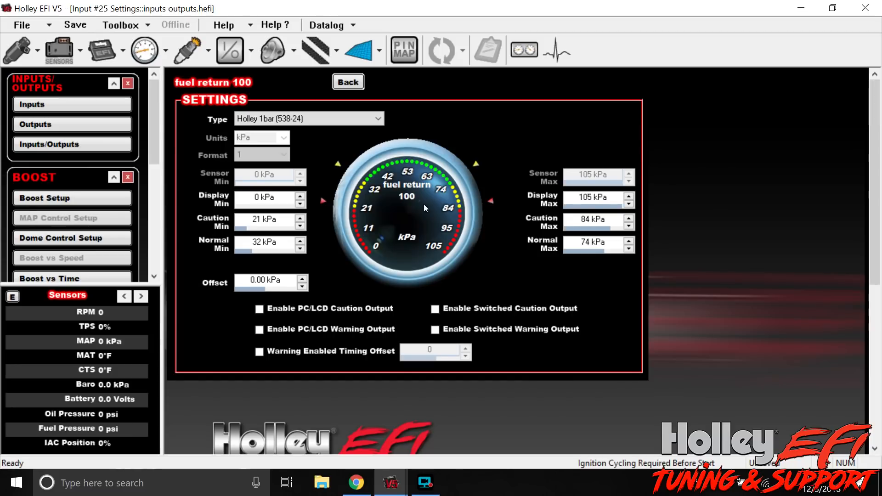
click(360, 118)
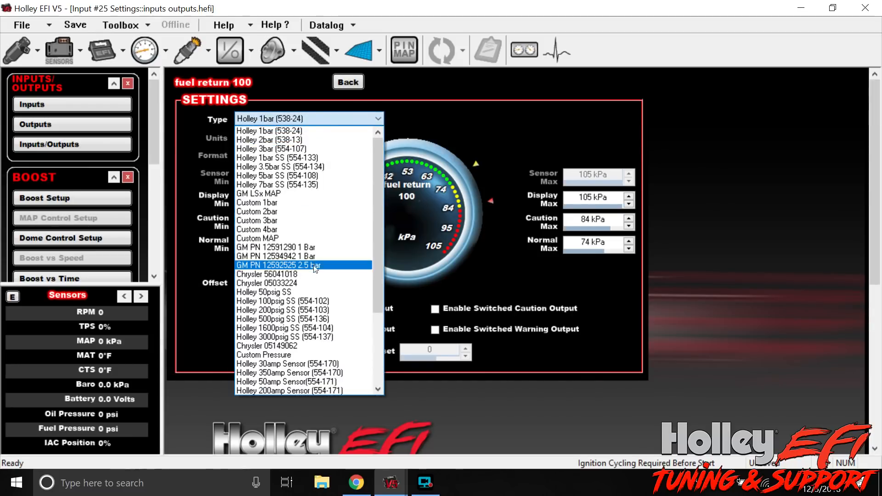
click(309, 301)
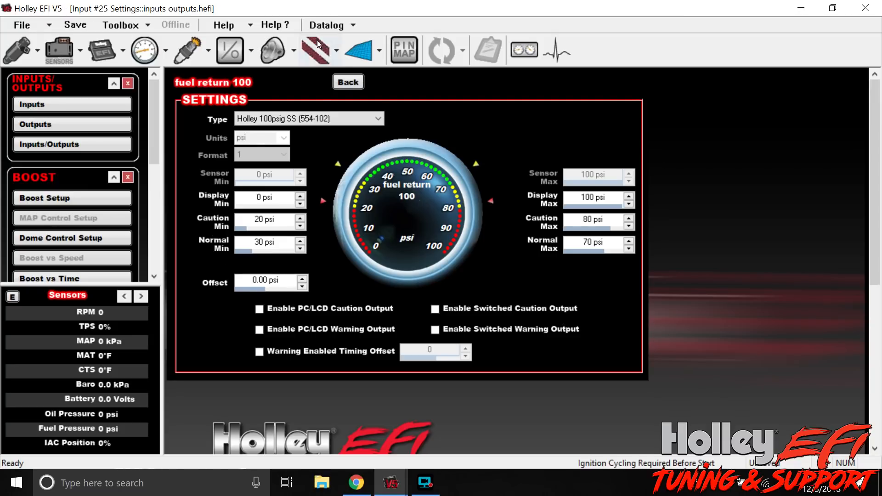
click(348, 81)
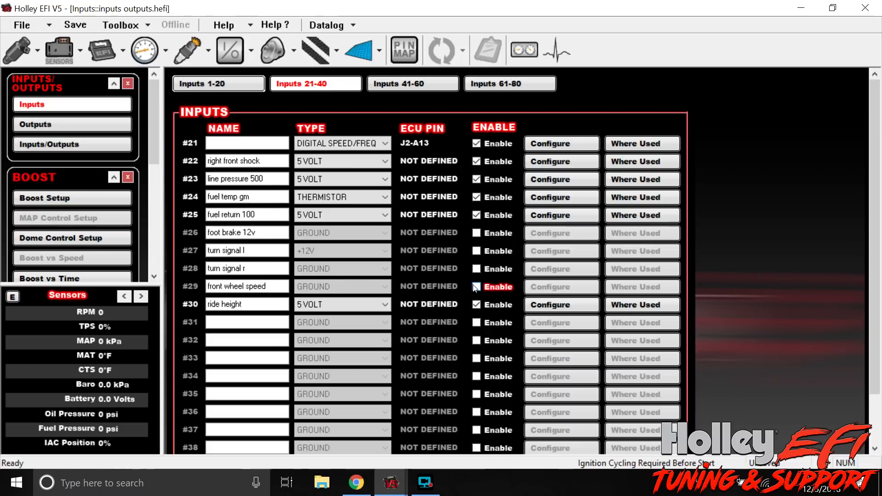
- Select 5 VOLT as the type of input #30, "ride height"
click(263, 303)
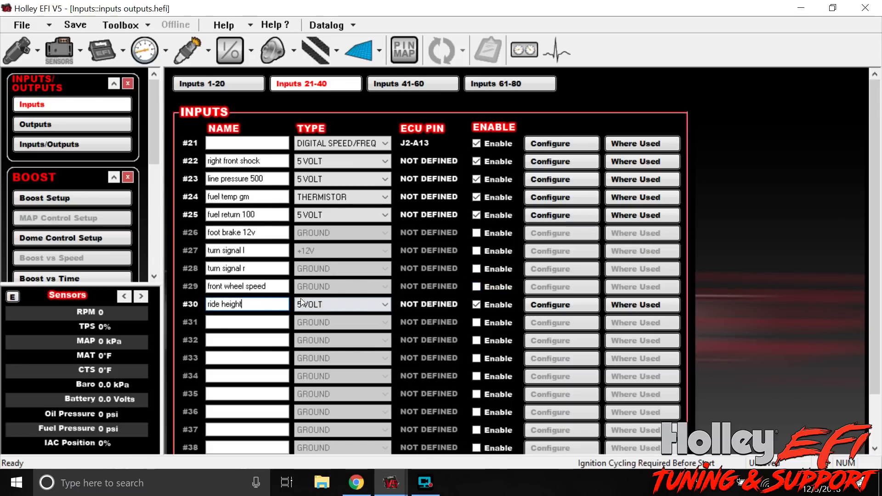
click(384, 303)
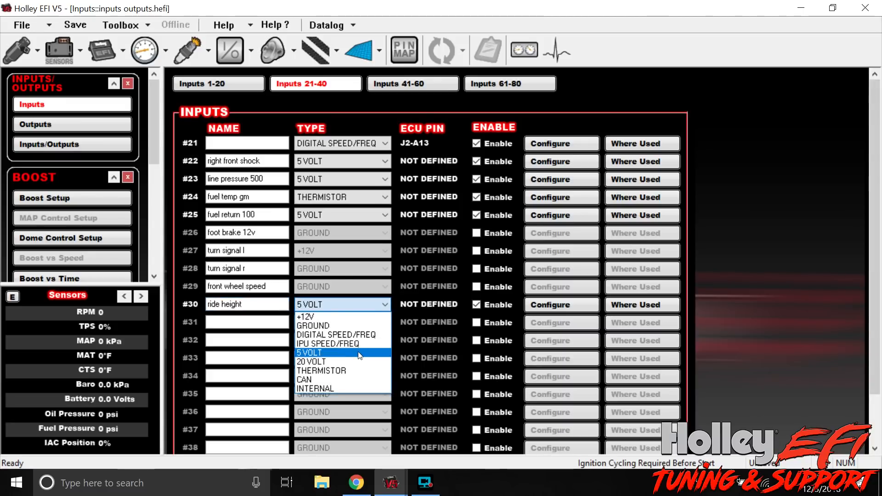
click(359, 353)
click(535, 268)
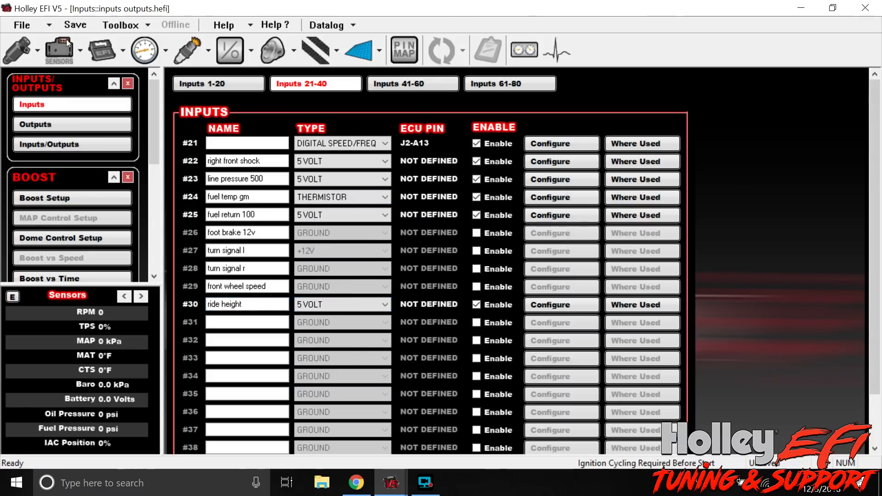
- Switch to Chrome, examine the Racepak ride height sensor's product page and description, and return to Holley EFI
click(358, 484)
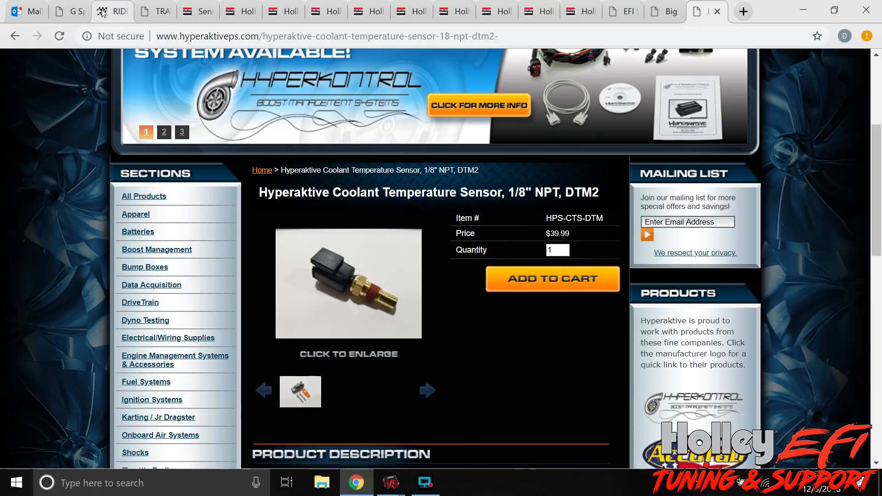
click(115, 11)
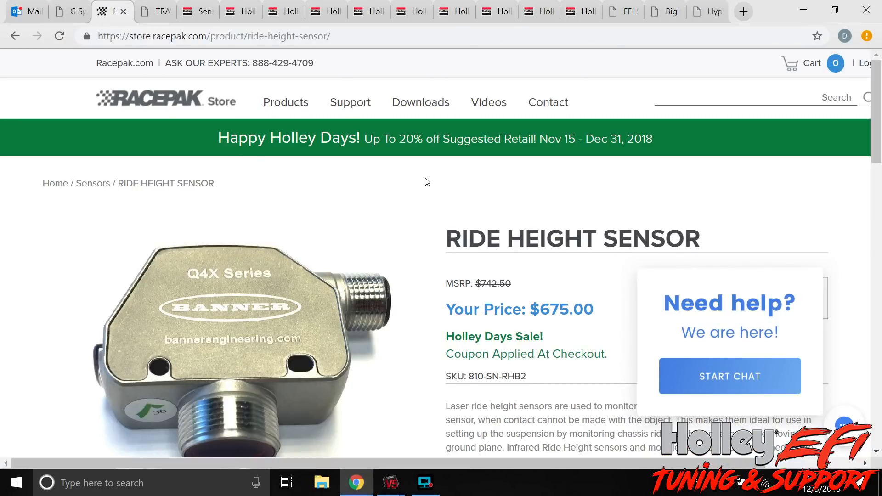
scroll(427, 181, down, 6)
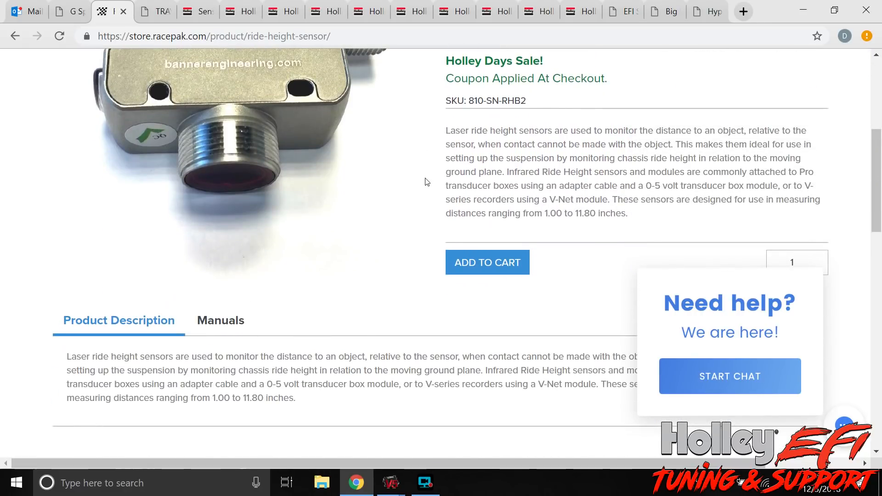
scroll(426, 182, down, 3)
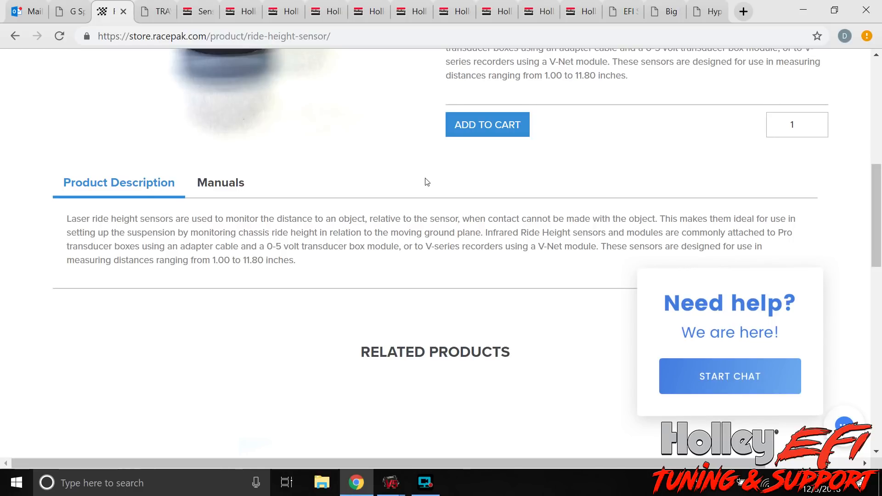
scroll(424, 182, up, 8)
scroll(400, 248, down, 5)
scroll(400, 249, down, 3)
scroll(399, 249, up, 9)
scroll(400, 250, down, 1)
scroll(399, 249, down, 2)
scroll(400, 249, up, 1)
mouse_move(388, 491)
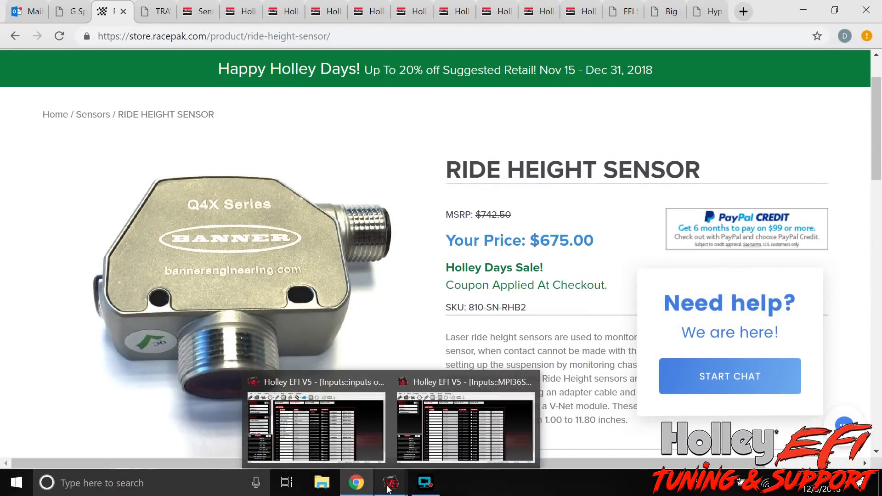
click(317, 422)
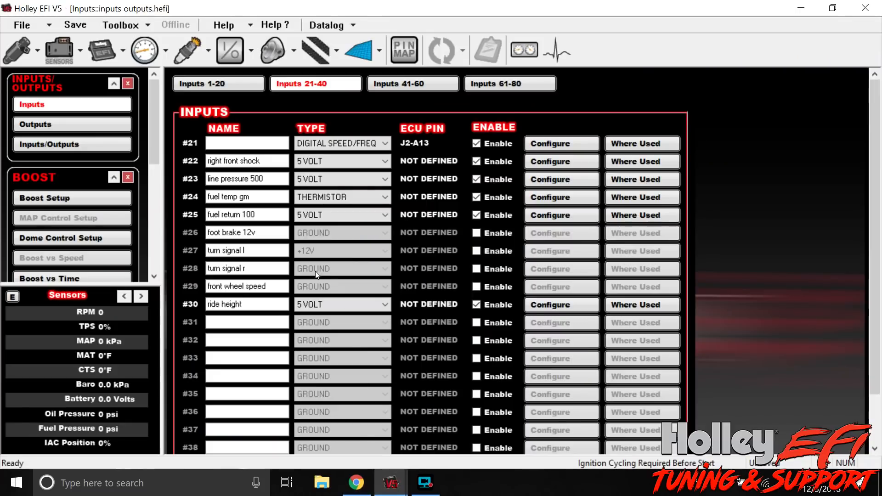
- Try the IPU SPEED/FREQ type for the "ride height" input and check the sensor types in its configuration
click(351, 314)
click(349, 348)
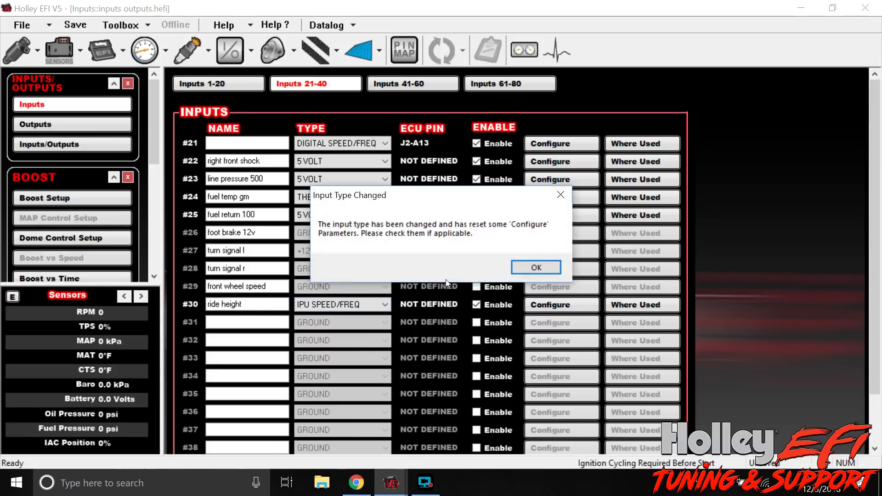
click(535, 268)
click(549, 302)
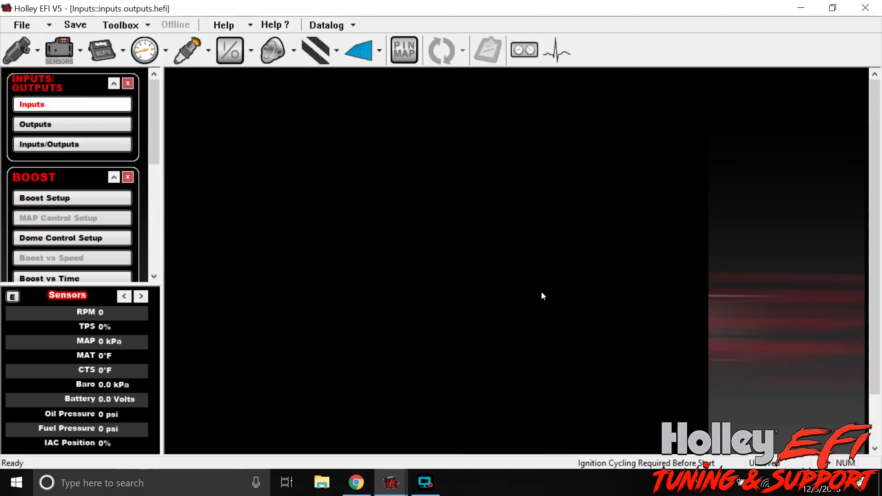
click(493, 265)
click(492, 266)
click(493, 266)
click(493, 266)
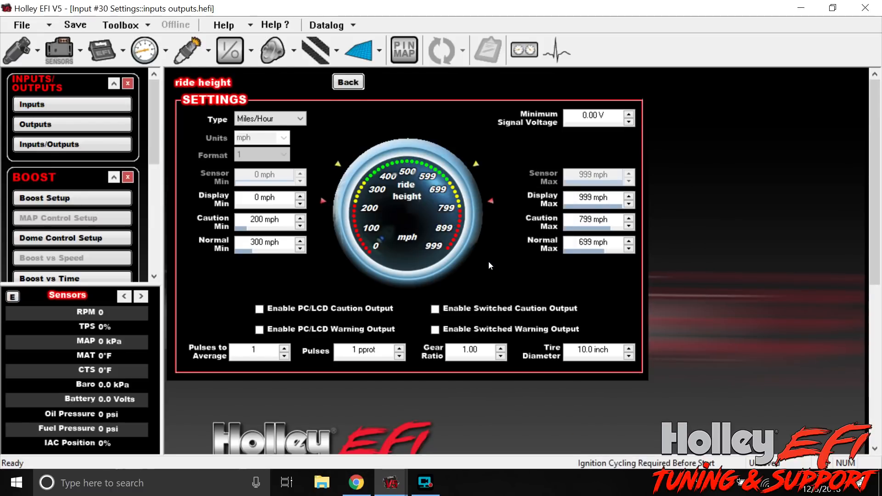
click(299, 118)
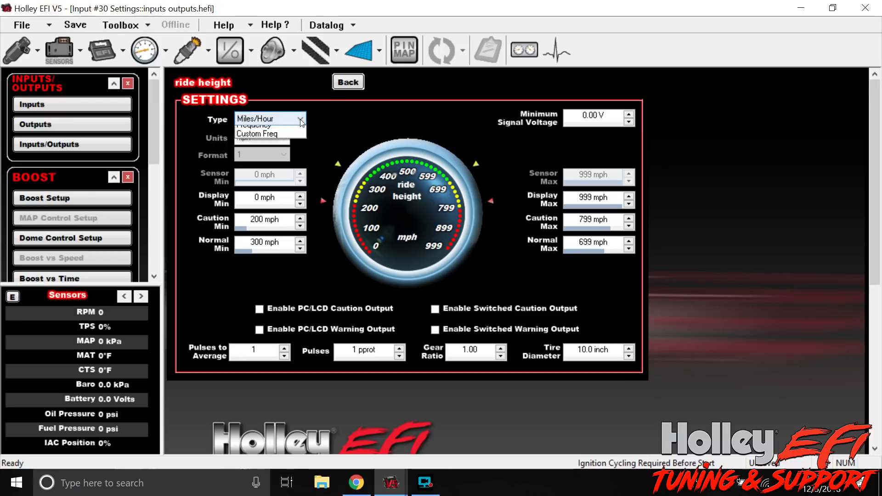
click(299, 120)
click(349, 83)
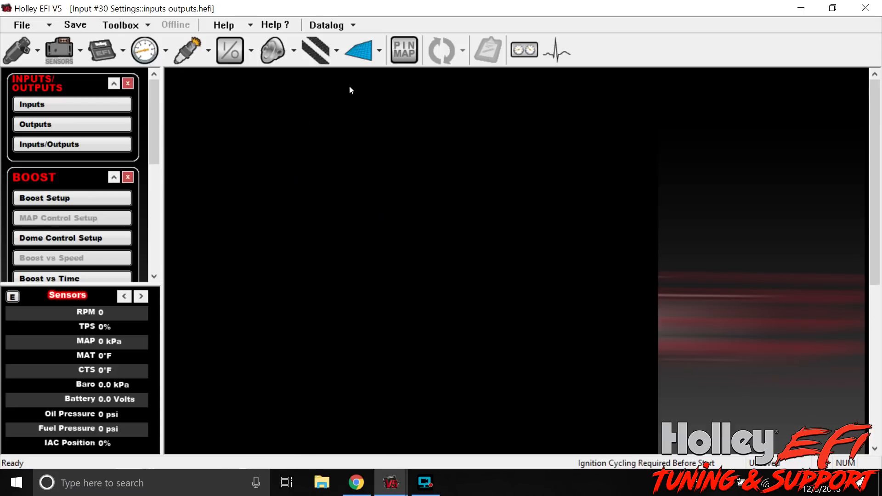
- Change the "ride height" input's type back to 5 VOLT and accept the configuration reset
click(352, 305)
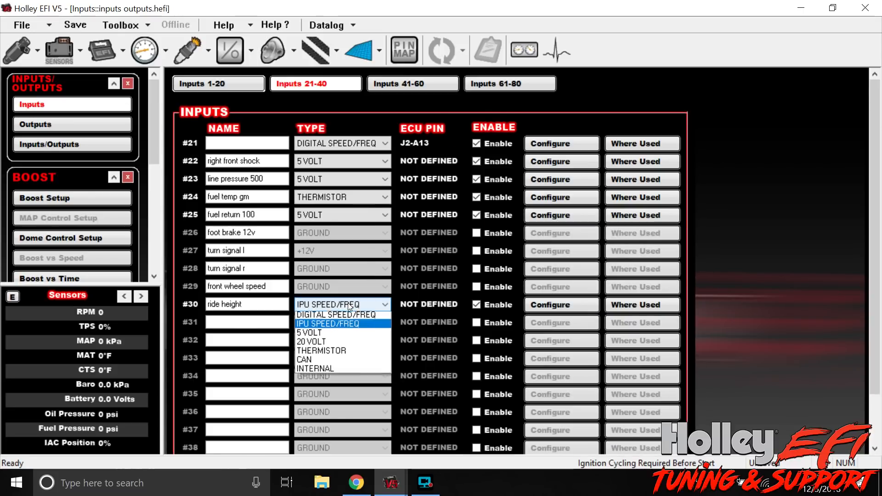
click(349, 352)
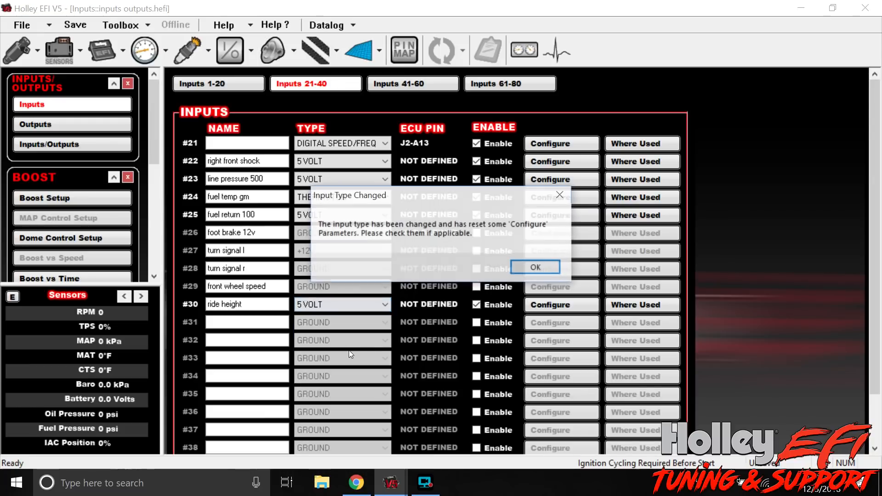
click(557, 268)
- Open the "ride height" configuration, set its sensor type to Racepak Laser Height, and reopen the list of sensor types
click(550, 305)
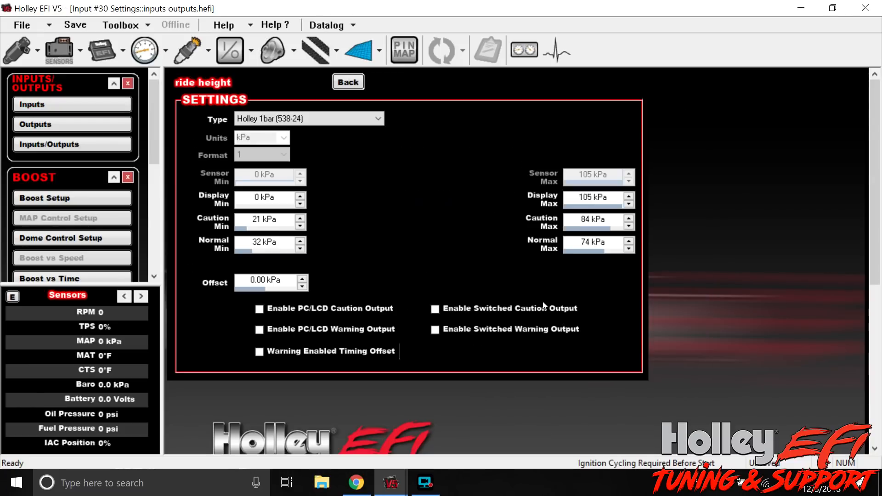
click(372, 118)
scroll(321, 220, down, 5)
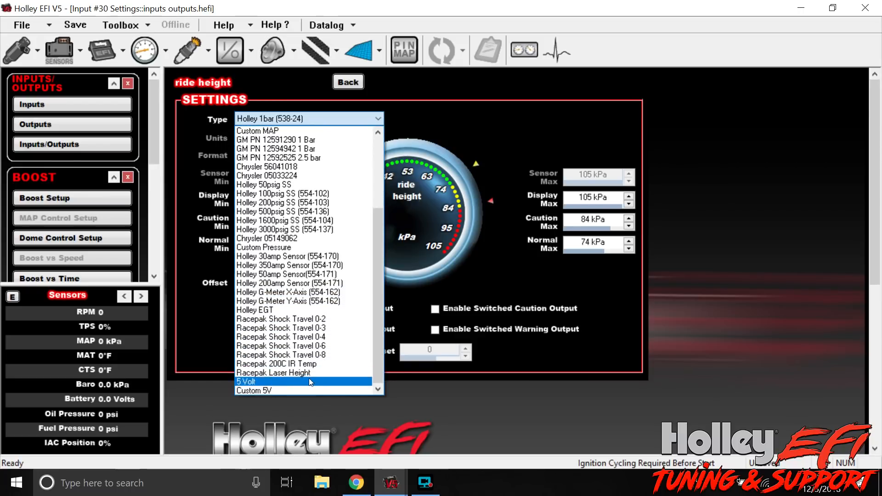
click(302, 373)
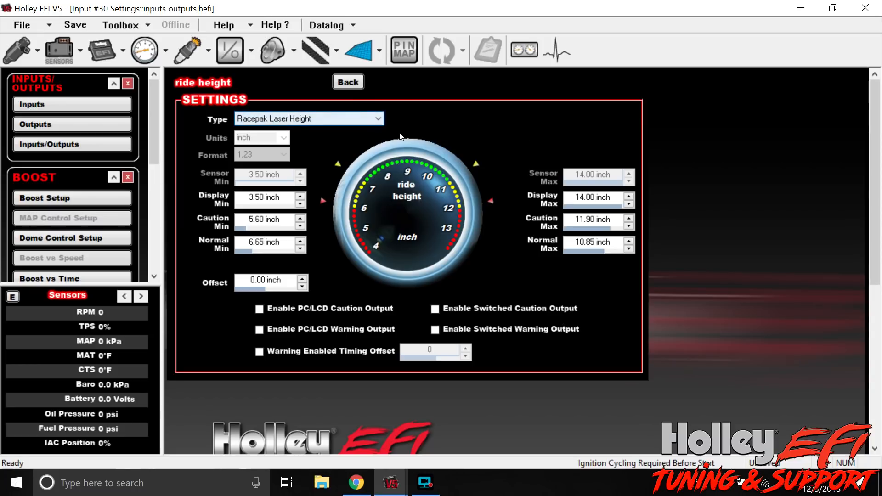
click(376, 117)
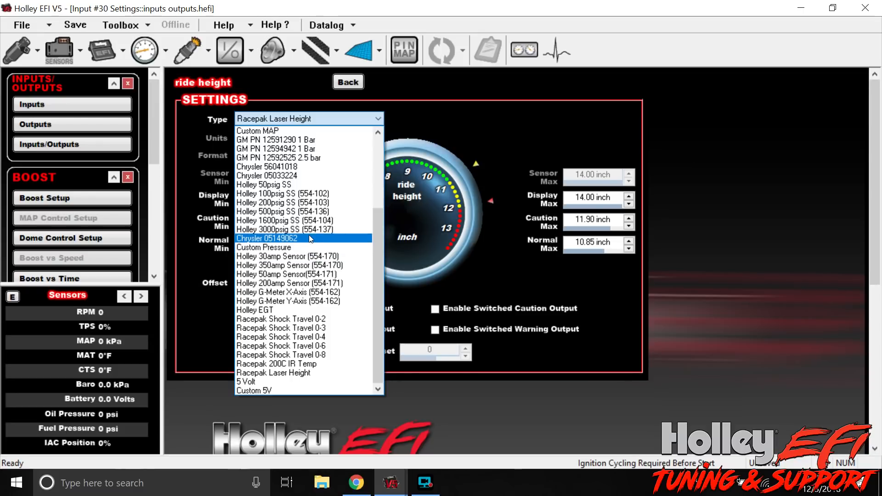
- Change the "ride height" sensor type to Custom Pressure and set its sensor maximum to 1000 psi
scroll(314, 222, up, 3)
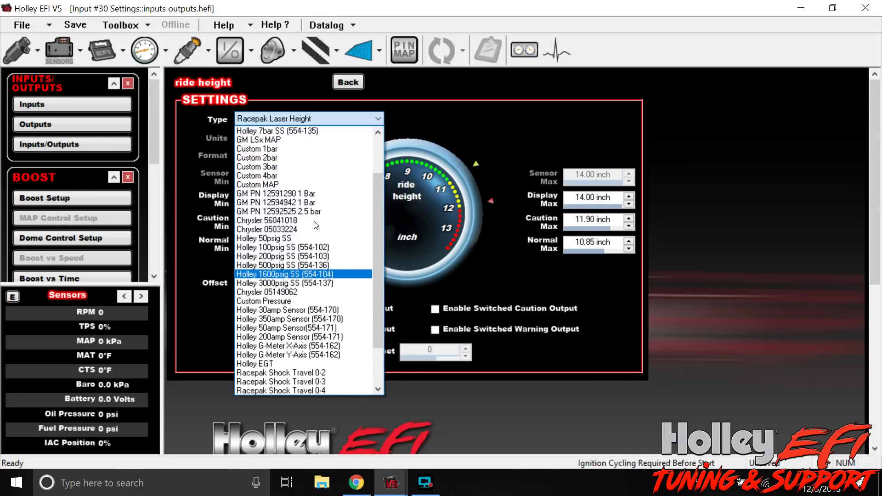
scroll(315, 225, up, 1)
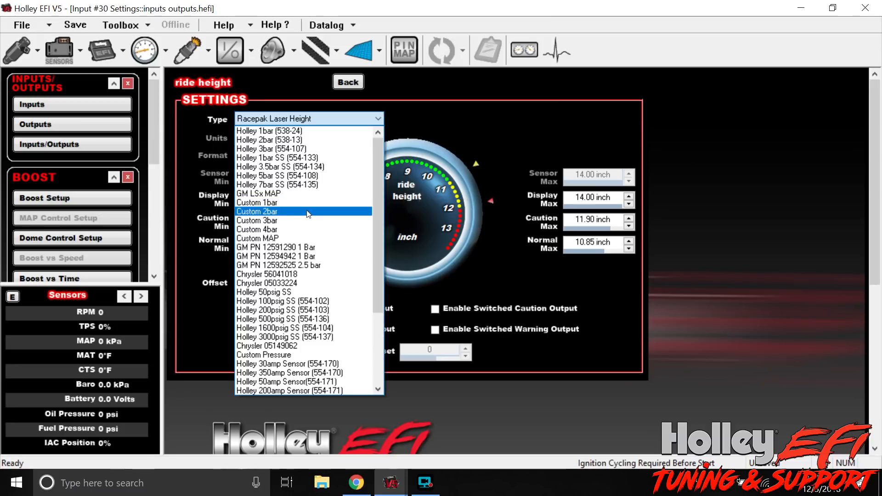
scroll(285, 230, down, 3)
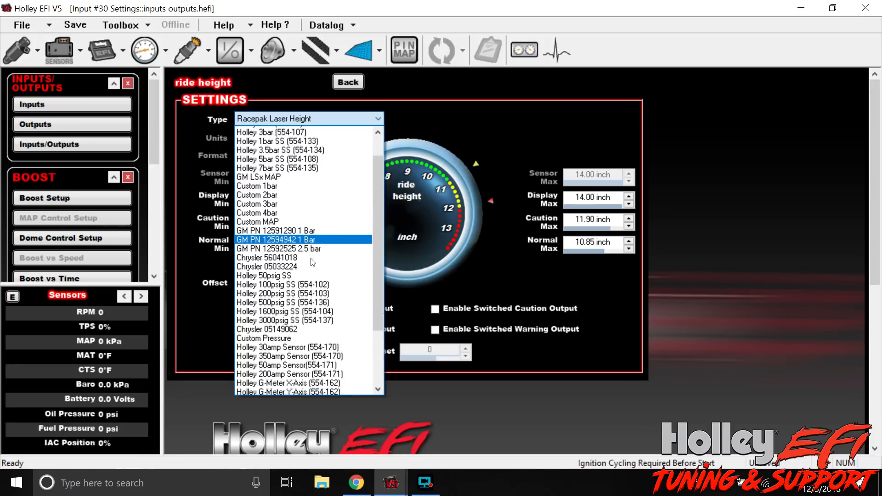
click(275, 273)
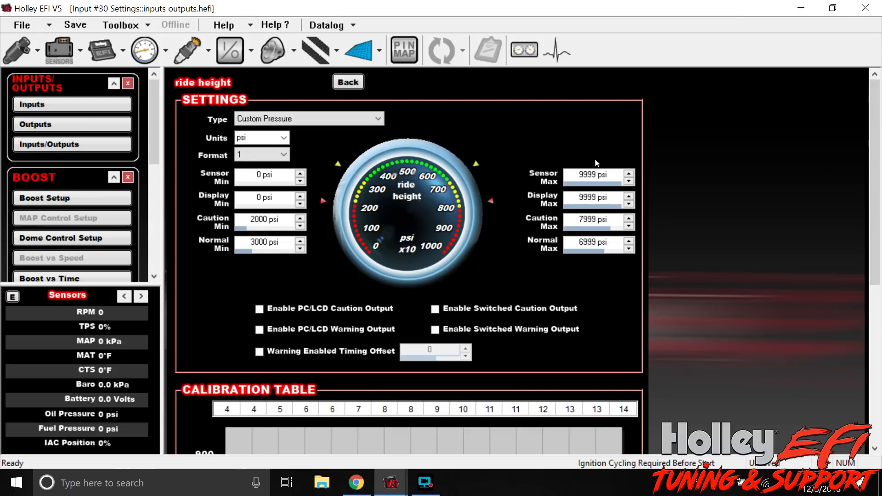
drag(877, 117, 877, 126)
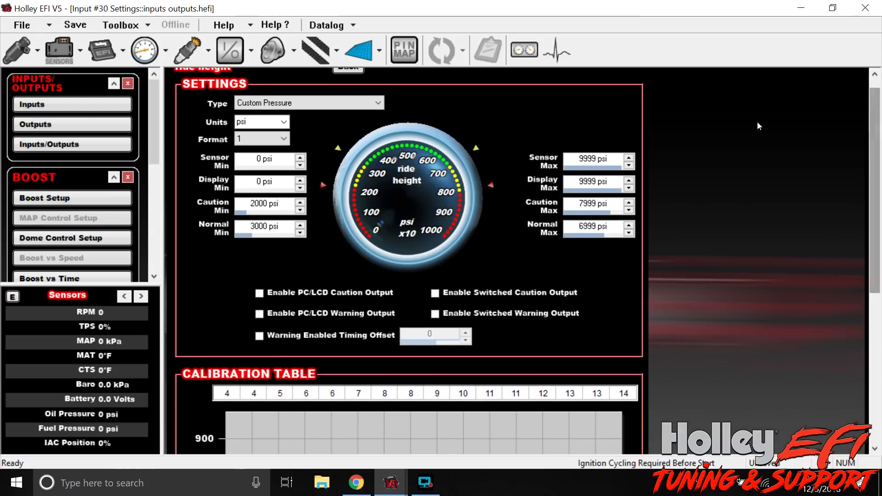
click(587, 158)
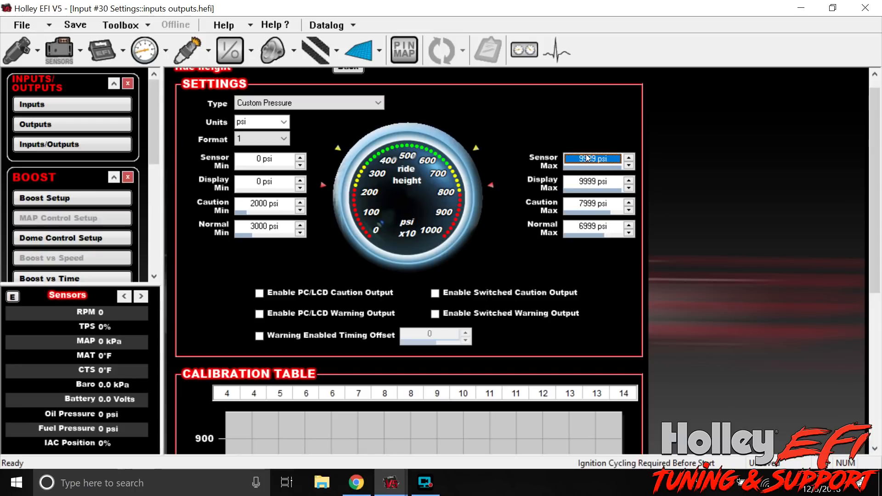
text(1000)
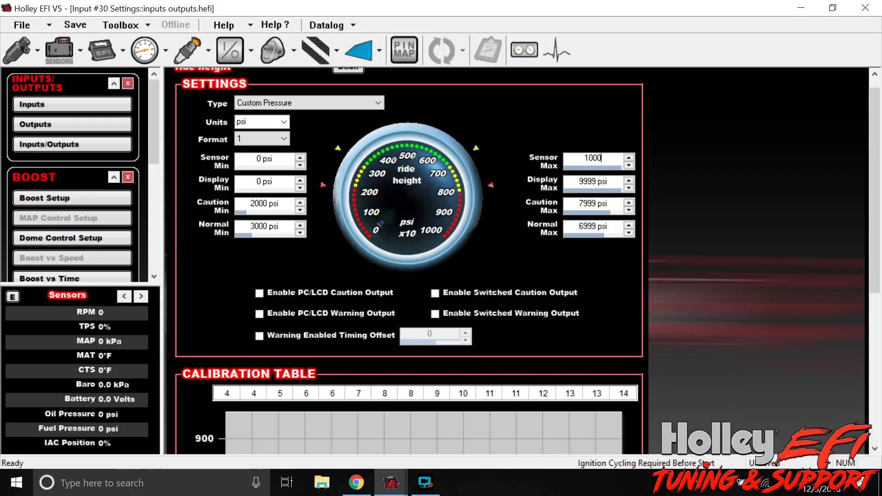
key(Return)
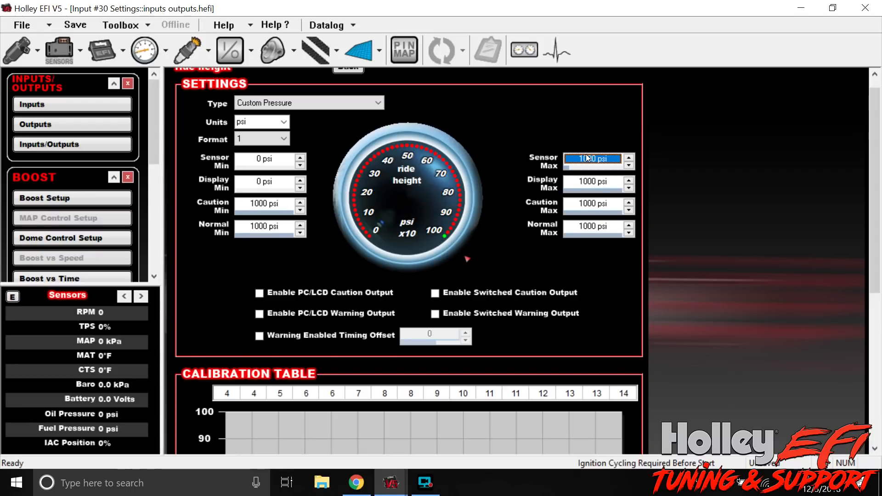
- Set the caution minimum and the normal minimum of the custom pressure sensor to 0 psi
click(254, 206)
text(0)
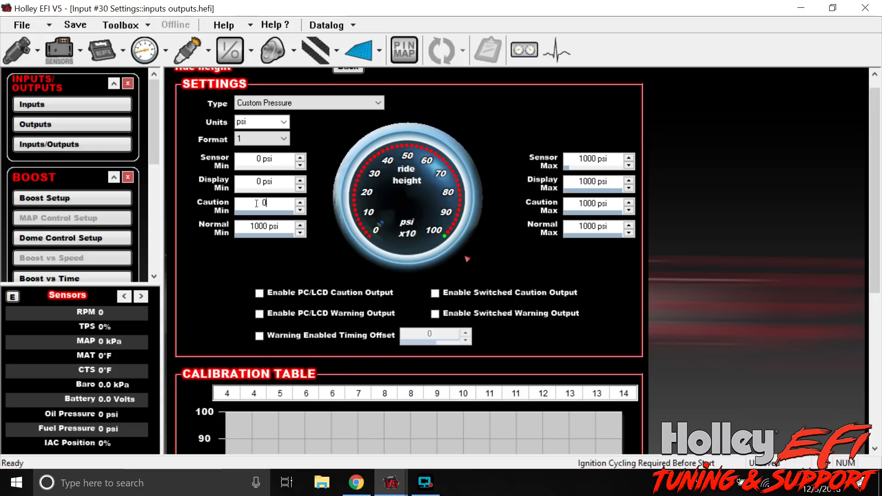
click(266, 229)
text(0)
key(Return)
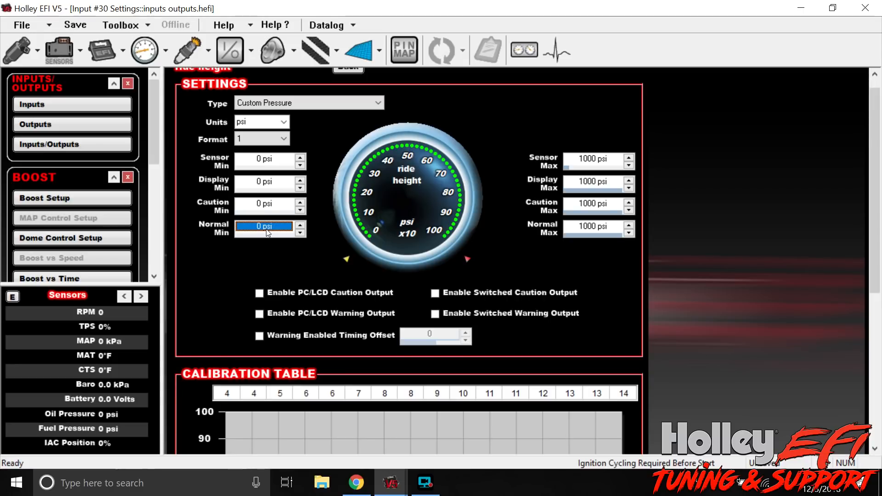
- Set the calibration table's first voltage to 0.5 and last to 4.5, and fill the voltages between with Fill Row Values
drag(880, 101, 879, 250)
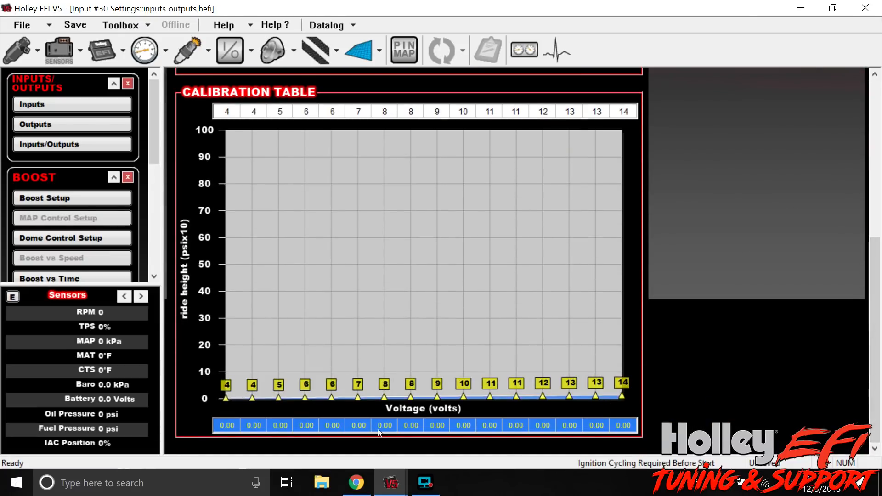
click(224, 426)
text(.5)
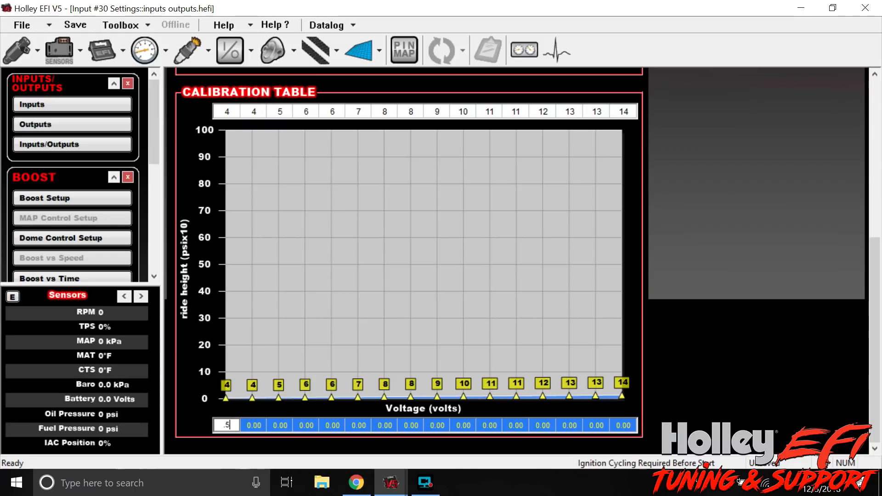
click(624, 424)
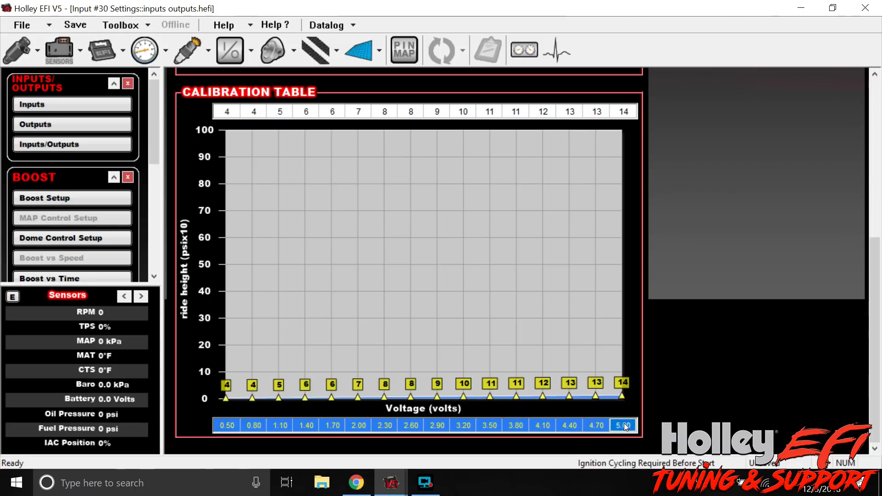
text(4.5)
key(Return)
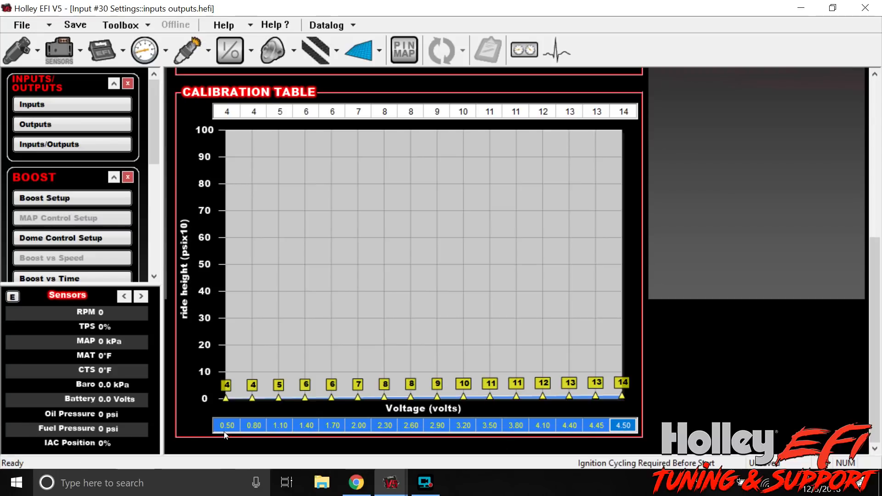
drag(228, 428, 604, 424)
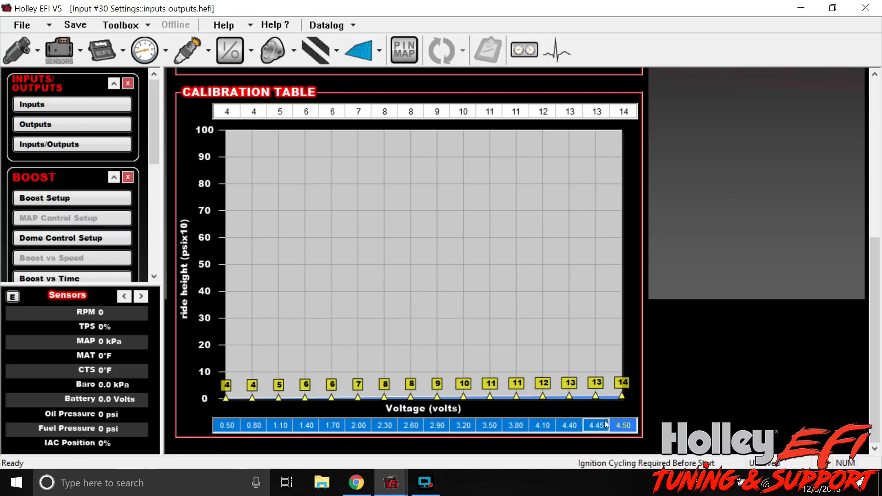
right_click(620, 425)
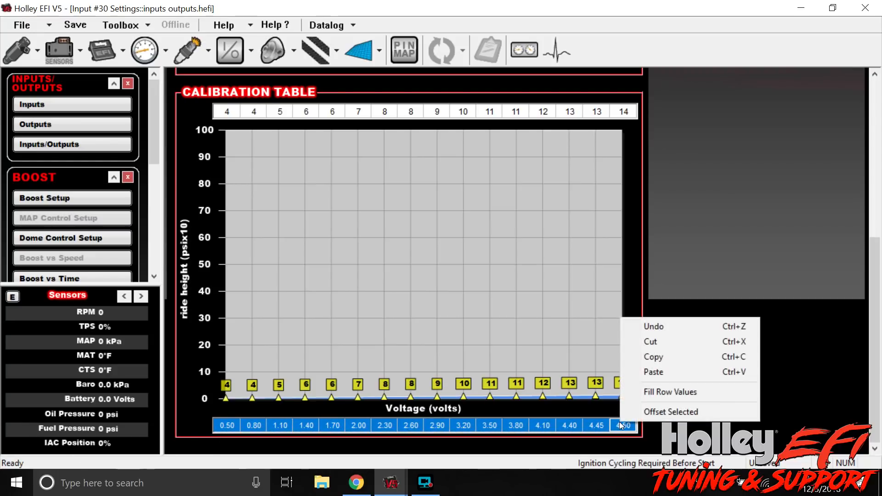
click(652, 392)
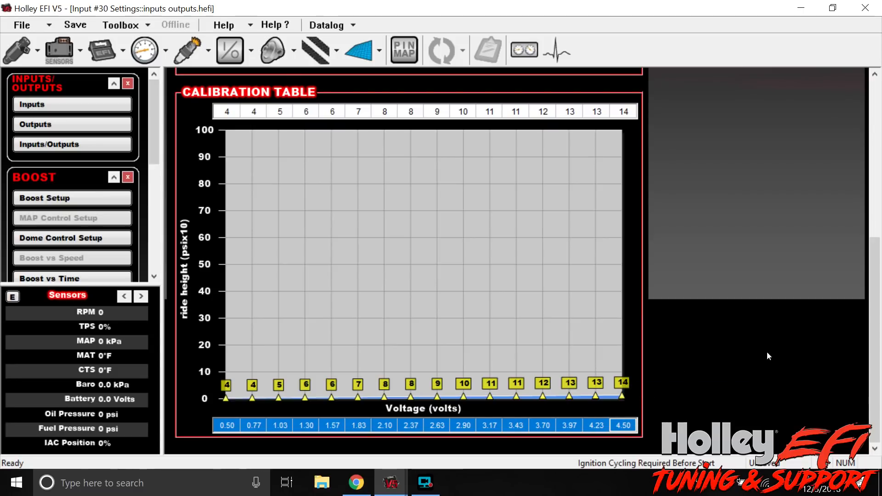
- Set the calibration table's first pressure to 0 and last to 1000 psi, and fill the pressures between with Fill Row Values
mouse_move(876, 307)
mouse_down()
mouse_move(875, 290)
mouse_move(875, 306)
mouse_up()
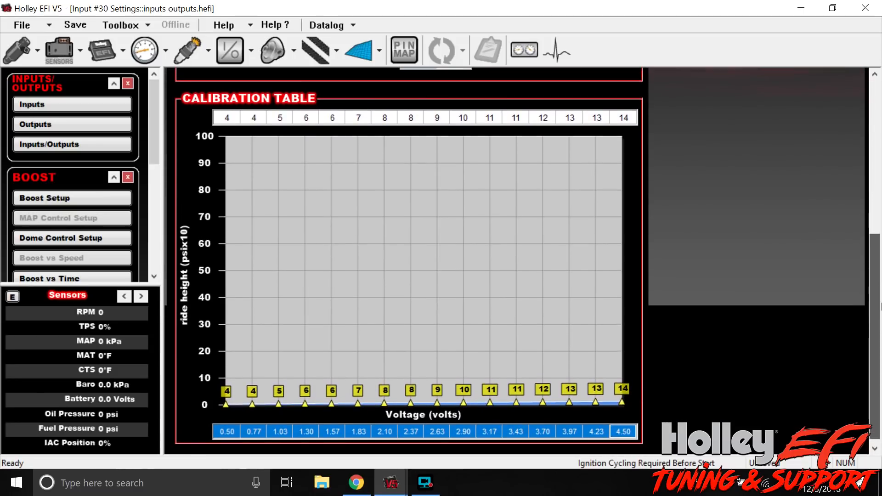
click(224, 121)
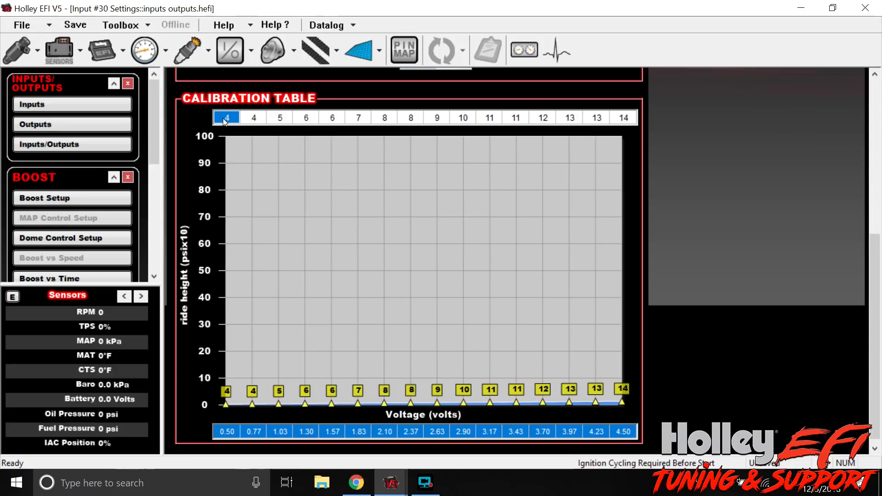
text(0)
key(Return)
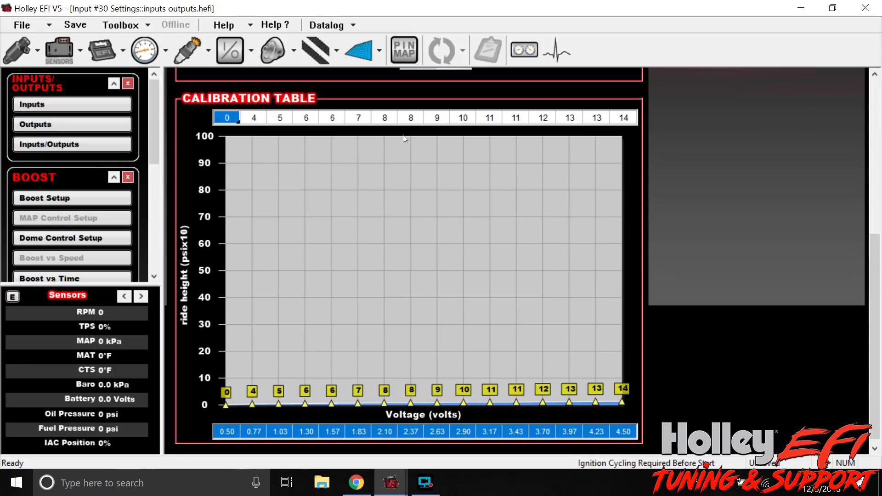
click(624, 119)
text(1000)
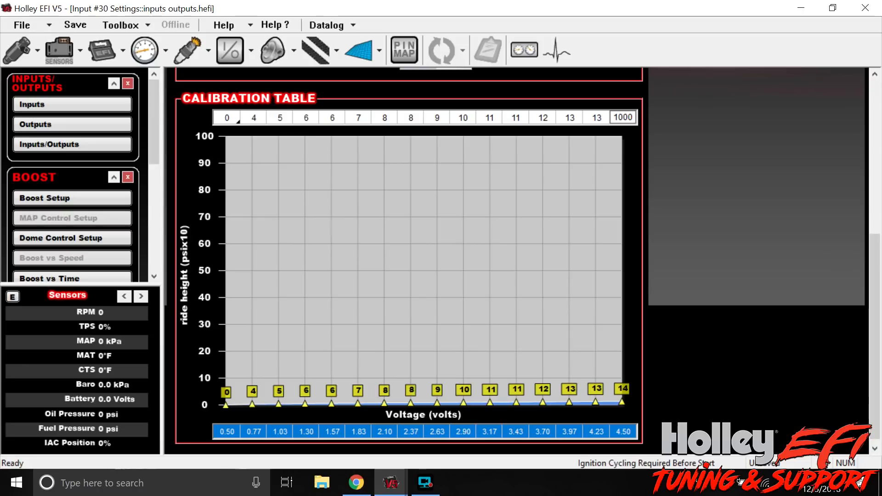
key(Return)
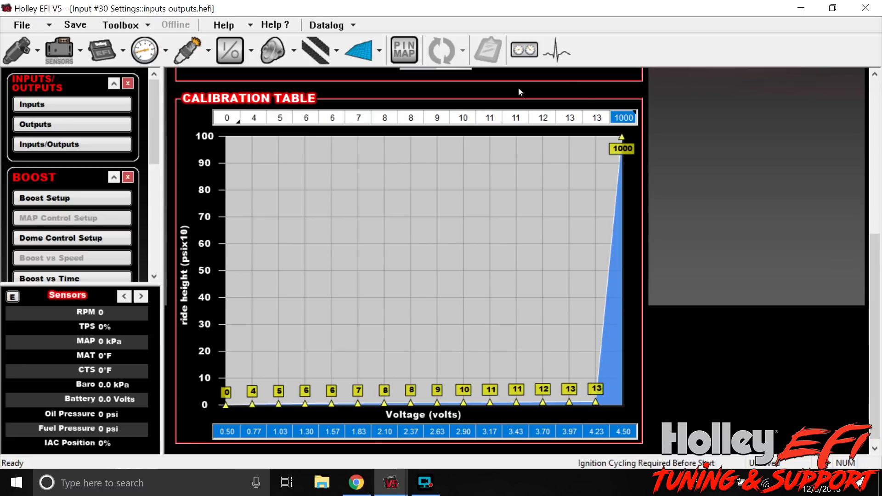
drag(231, 120, 625, 118)
right_click(627, 119)
click(690, 211)
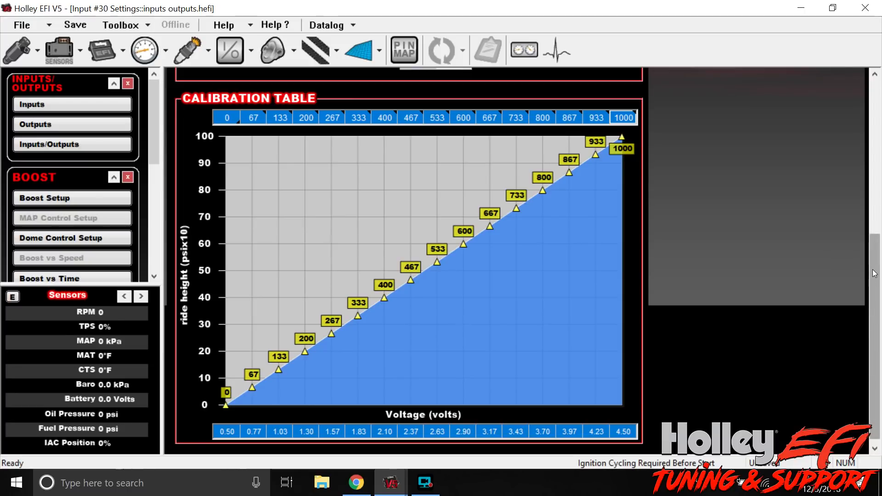
- Change the "ride height" sensor type back to Racepak Laser Height and return to the list of inputs
drag(874, 273, 853, 112)
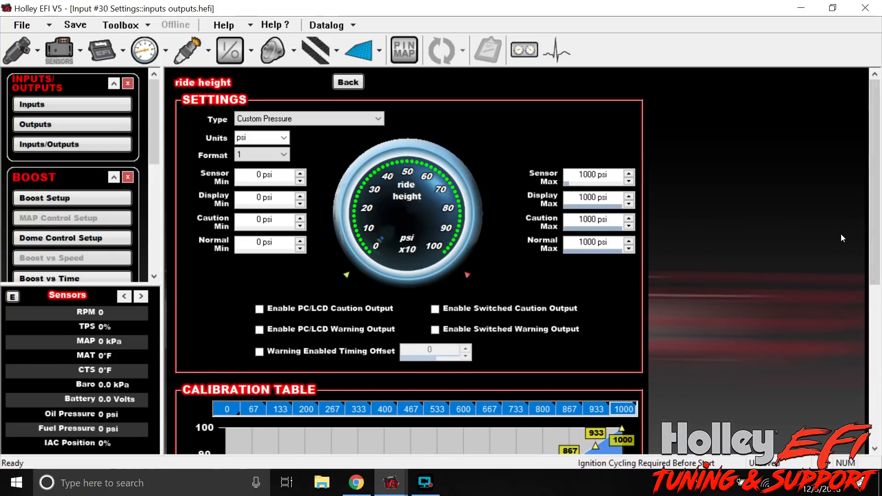
click(380, 120)
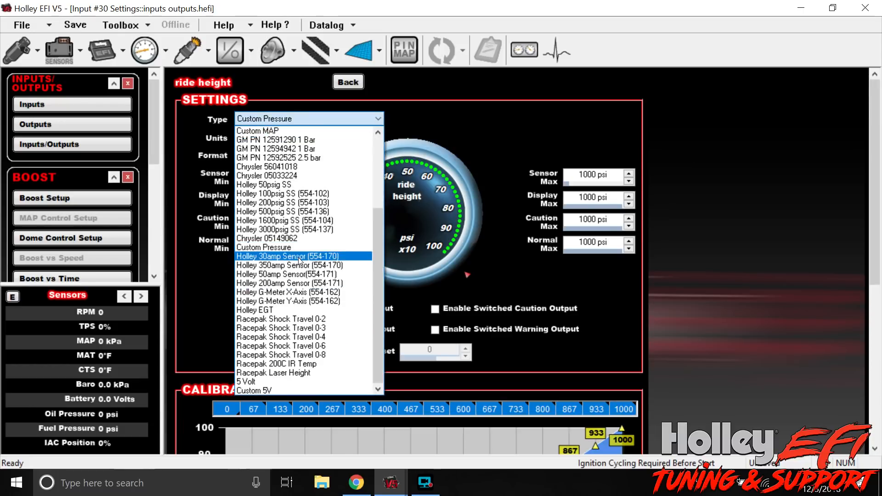
click(300, 247)
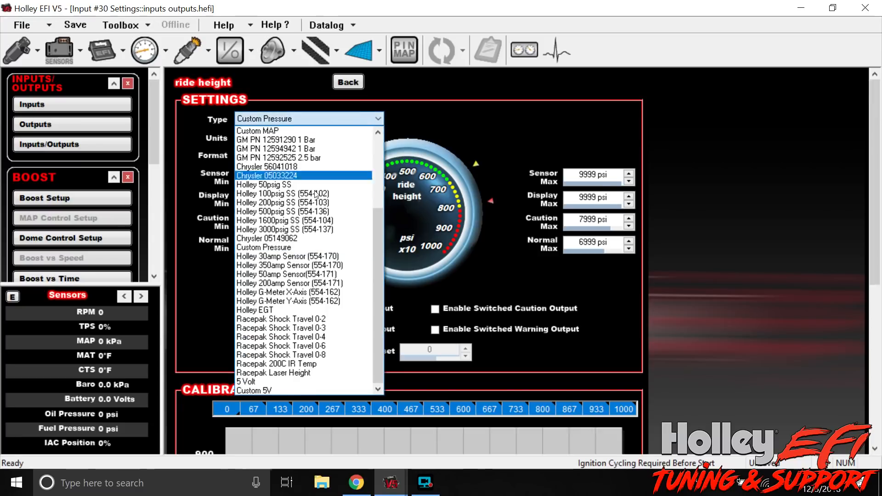
click(290, 372)
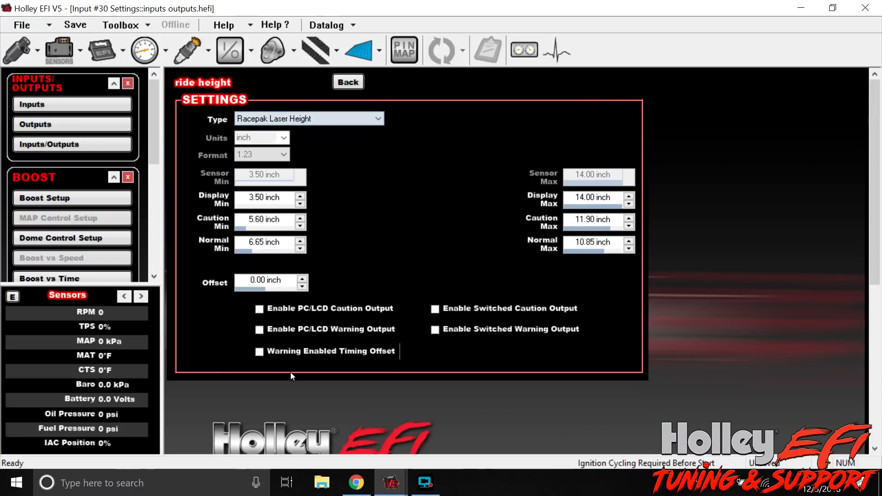
click(348, 82)
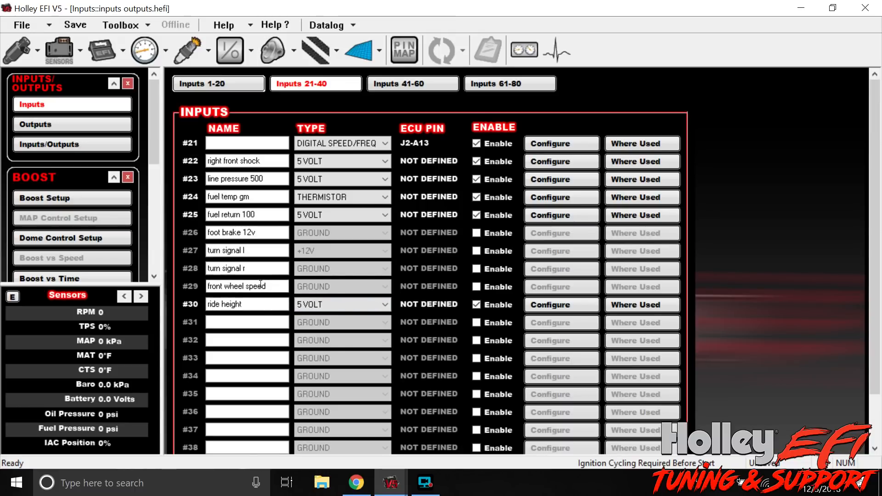
- Enable the "front wheel speed" input, set its type to DIGITAL SPEED/FREQ, and accept the configuration reset
click(477, 286)
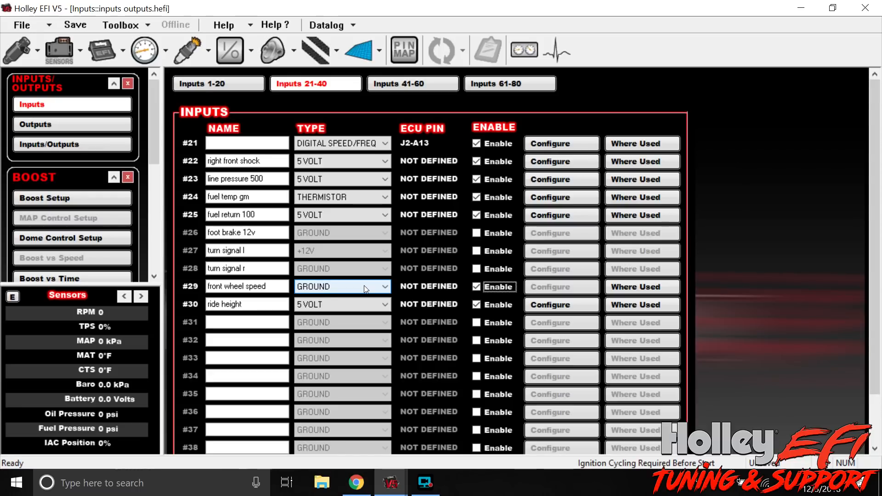
click(365, 289)
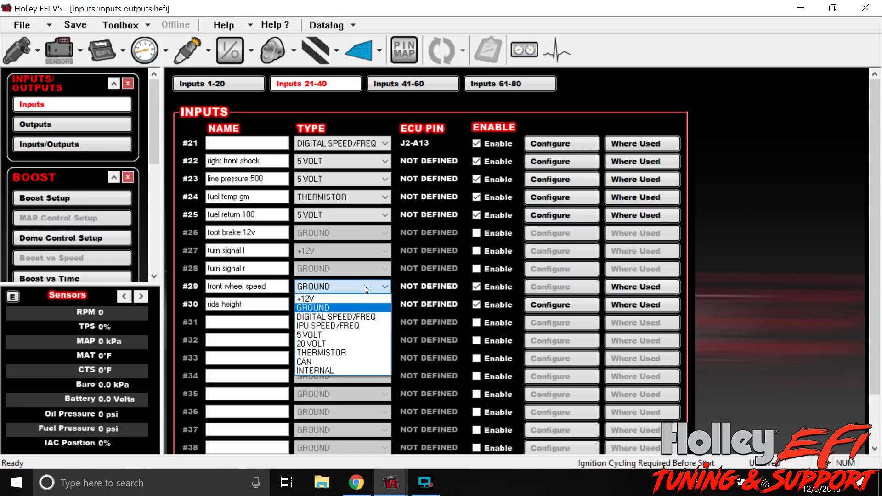
click(363, 316)
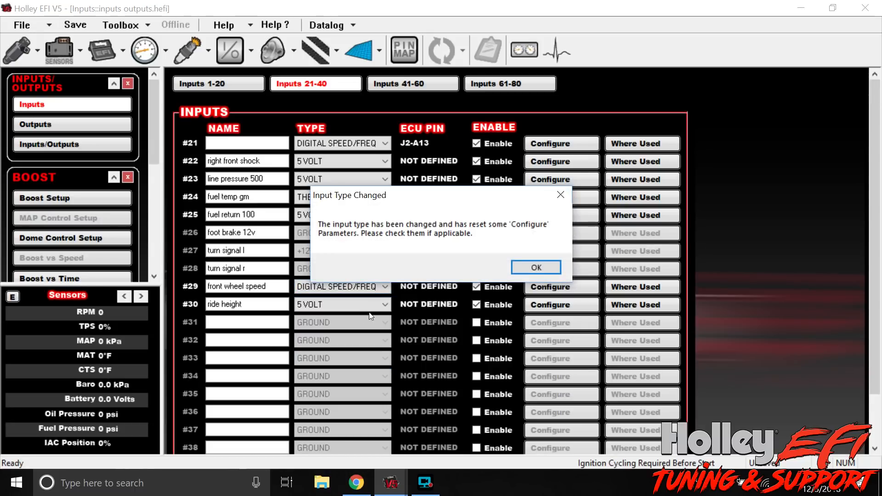
click(528, 266)
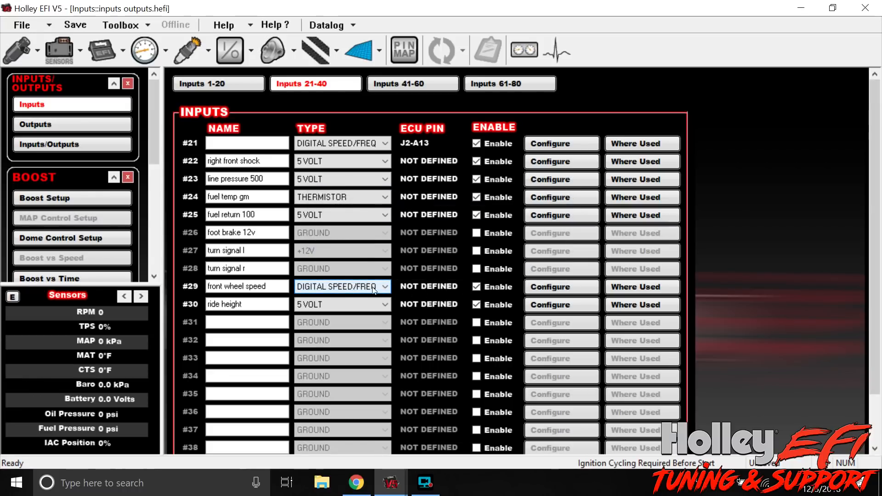
- In the "front wheel speed" configuration, set the tire diameter to 26 inches and select the pulses value
click(540, 285)
click(485, 266)
click(485, 267)
click(484, 267)
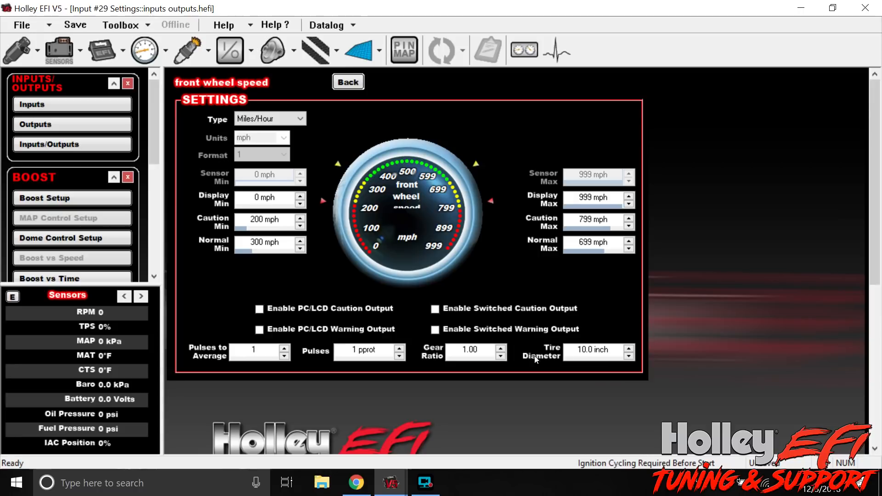
click(587, 351)
text(26)
key(Return)
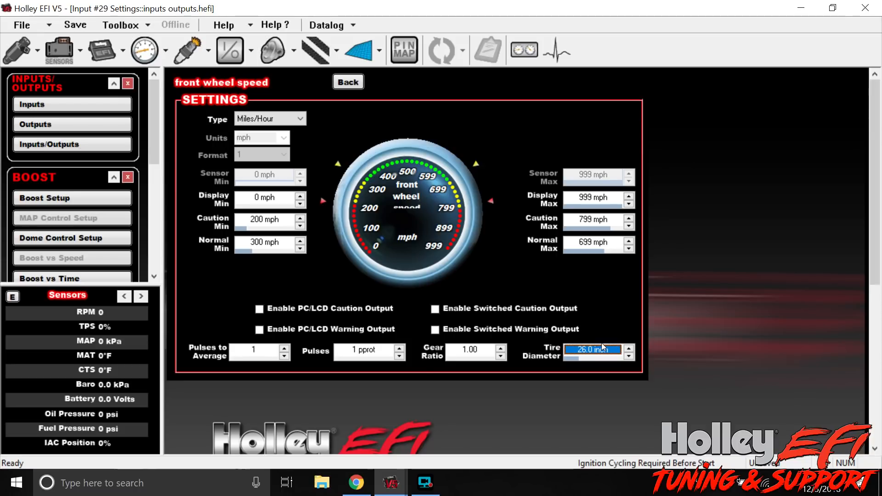
click(361, 351)
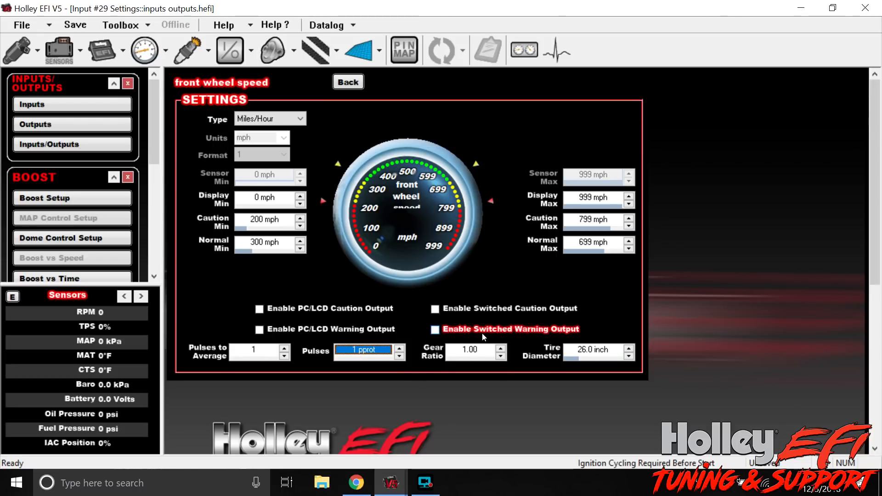
- For the "front wheel speed" input, set the pulses to 32 and Pulses to Average to 4, and return to the inputs list
text(32)
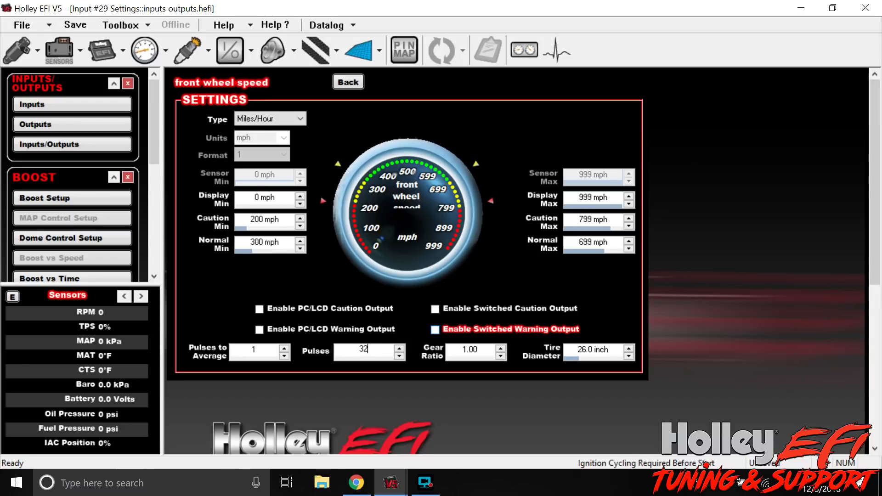
key(Return)
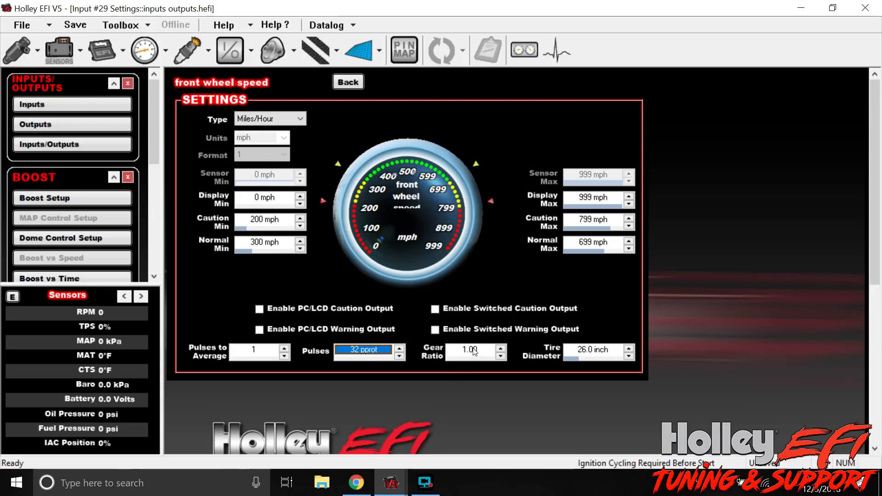
key(shift+Tab)
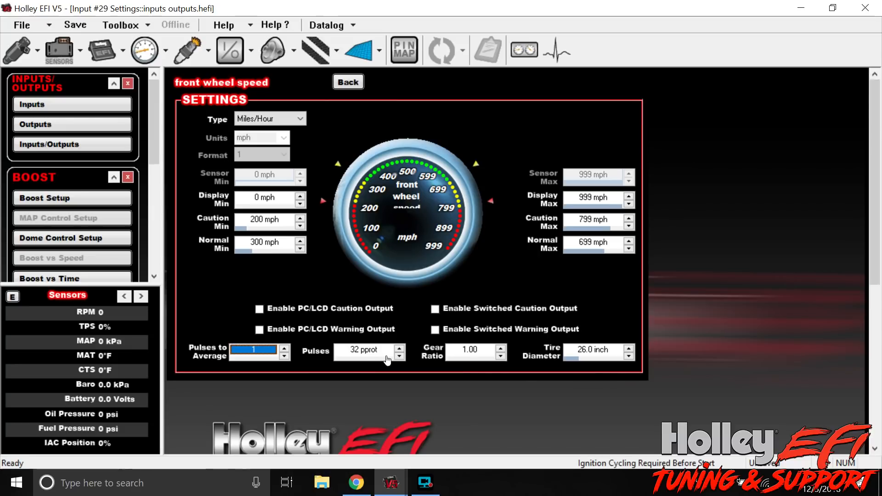
text(4)
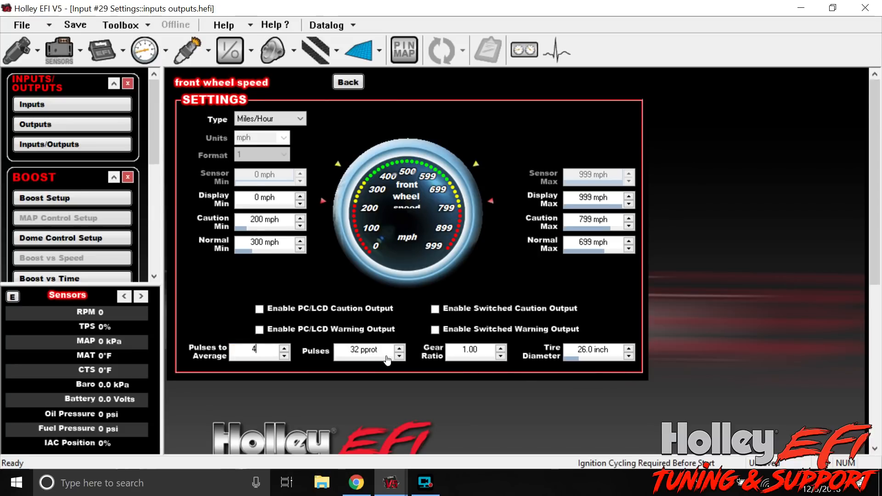
key(Return)
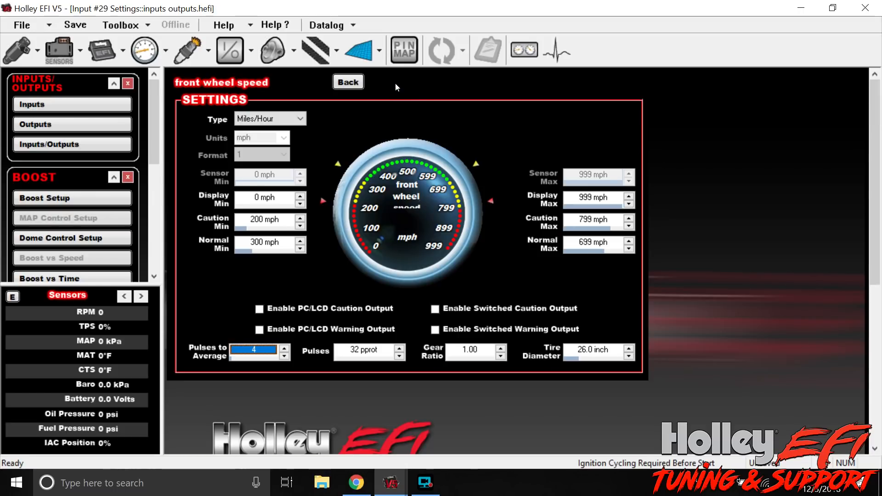
click(350, 82)
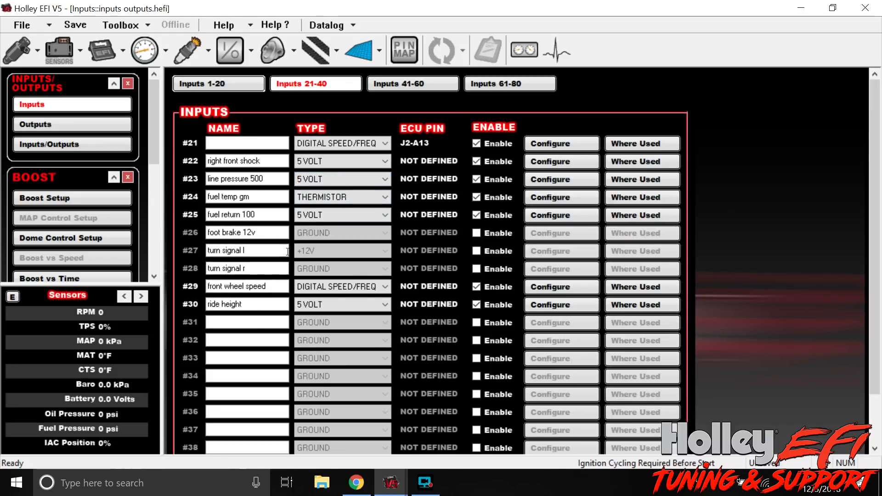
- Enable the "turn signal l" input, set its type to GROUND, and accept the configuration reset
click(477, 252)
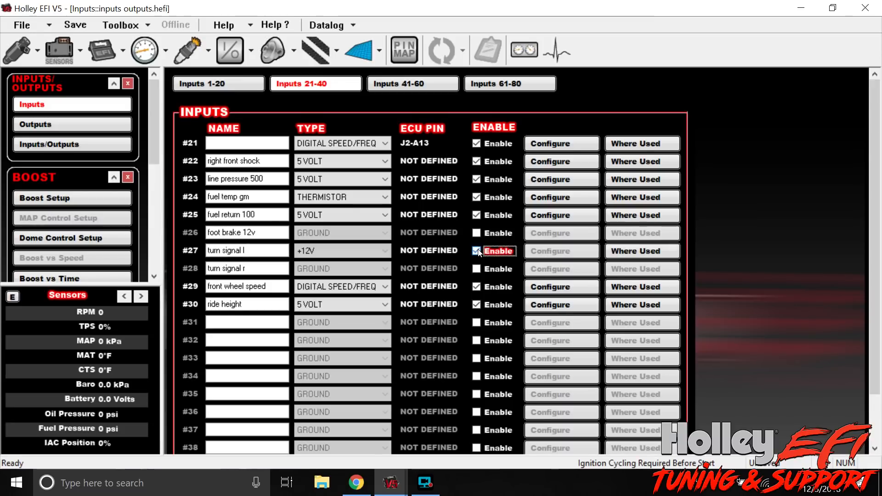
click(339, 251)
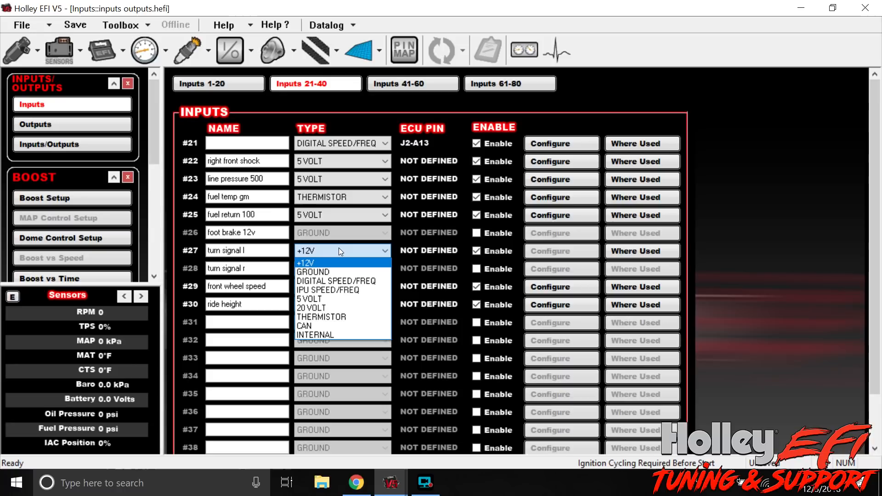
click(331, 271)
click(528, 266)
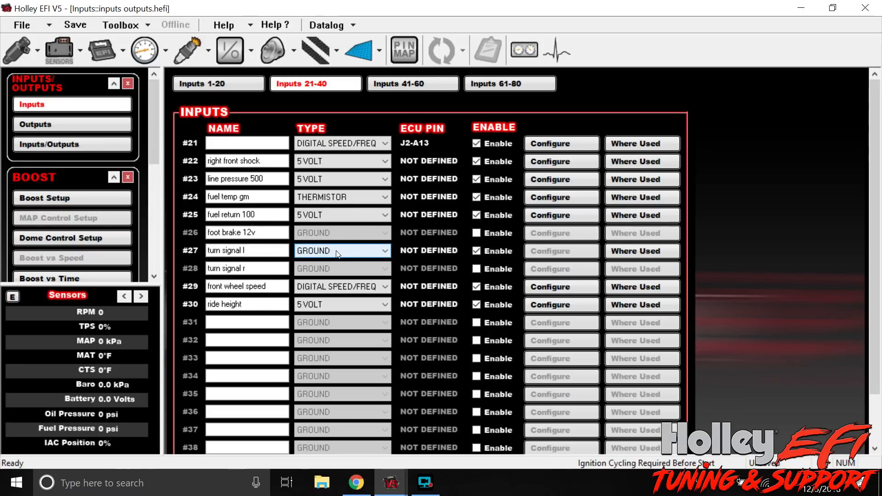
- In the outputs list, enable "turn l", set its type to +12V, and accept the configuration reset
click(47, 121)
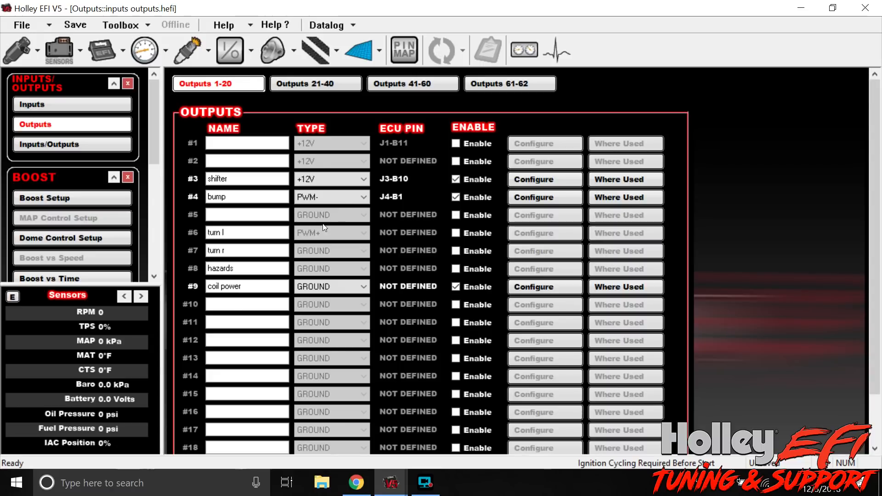
click(476, 233)
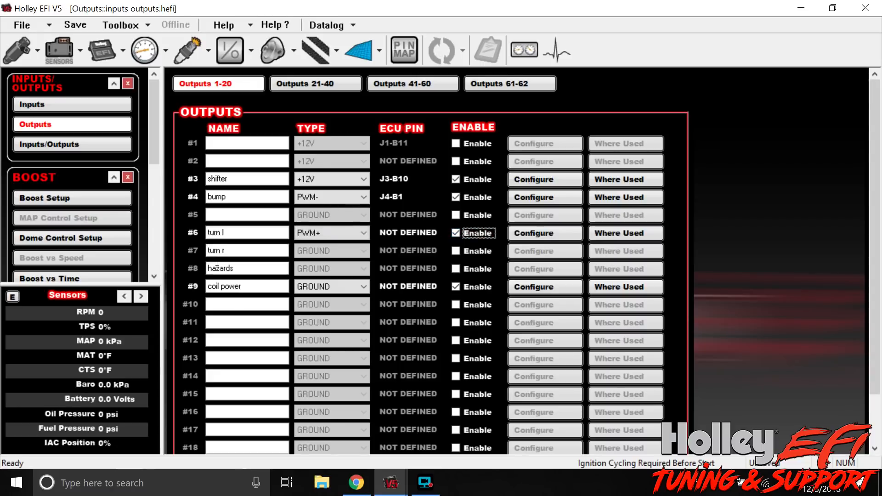
click(335, 230)
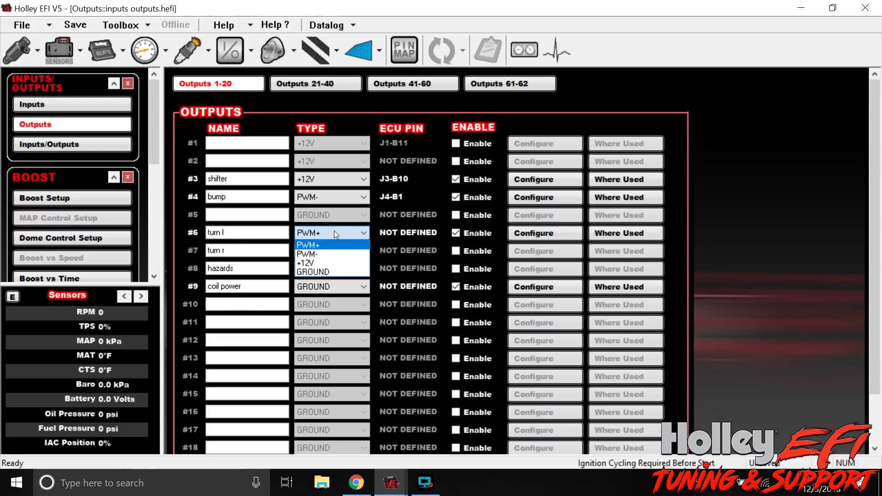
click(313, 264)
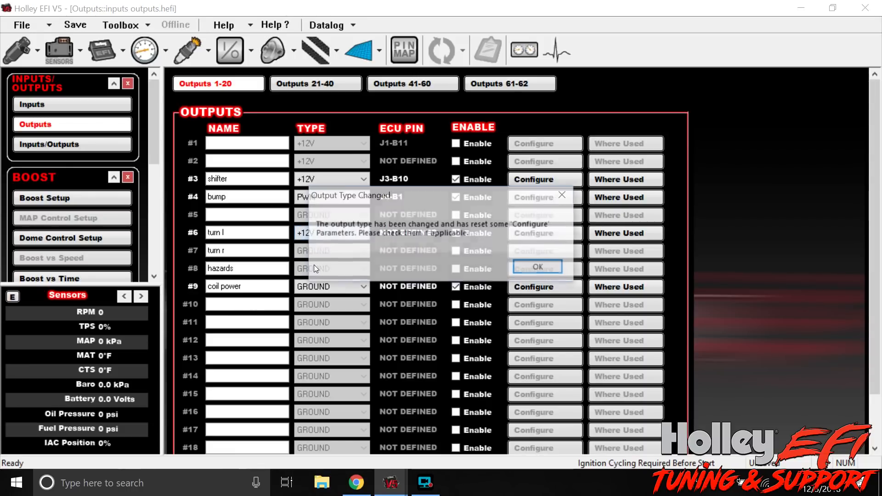
click(539, 268)
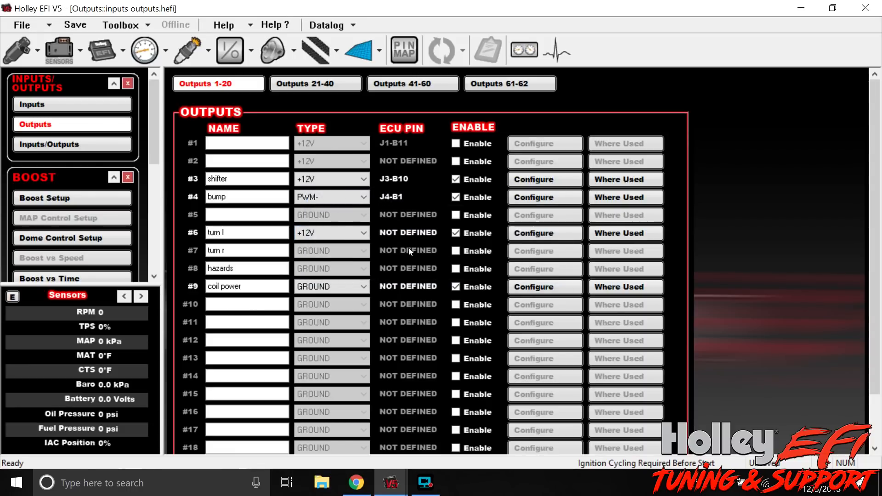
- Configure the "turn l" output with one switched input trigger that activates it when "turn signal l" is Enabled
click(536, 233)
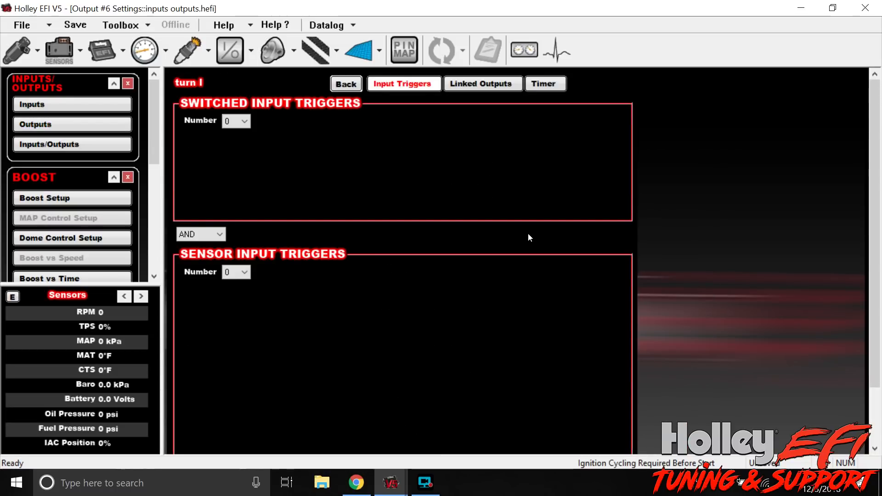
click(237, 121)
click(229, 142)
click(393, 142)
click(392, 139)
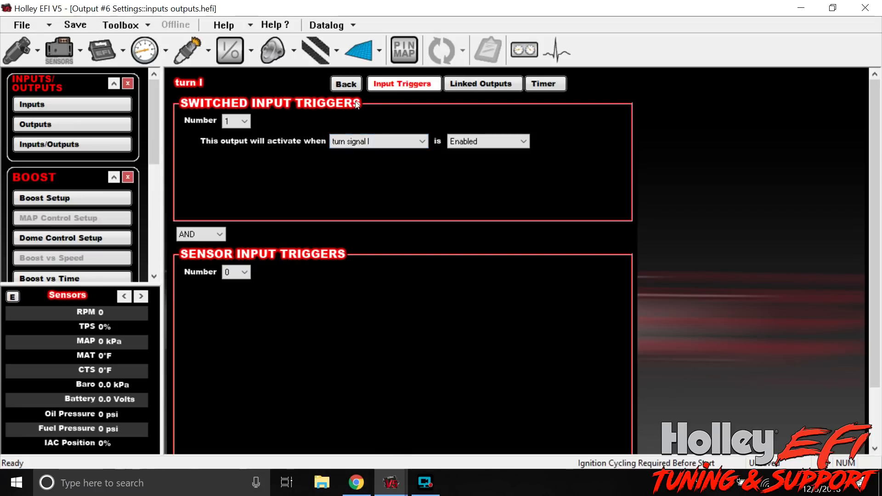
- Turn on Active Time and Repeat in the timer settings of the "turn l" output
click(478, 83)
click(539, 84)
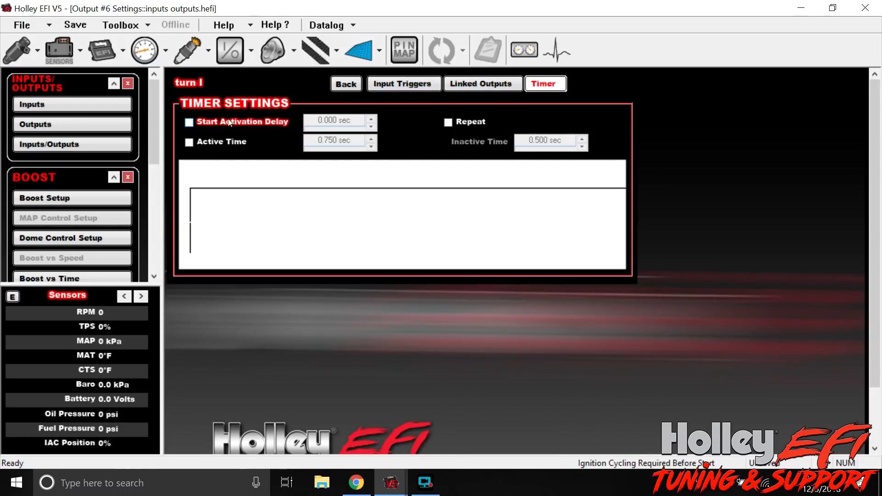
click(188, 142)
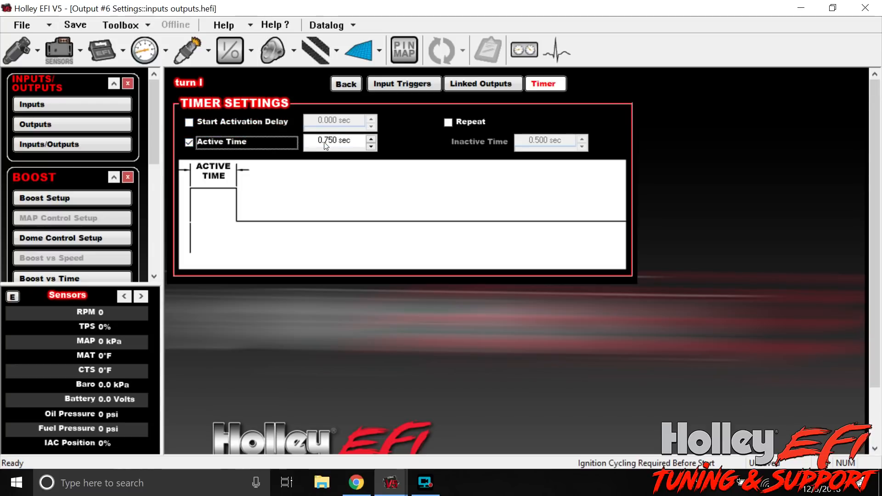
click(449, 123)
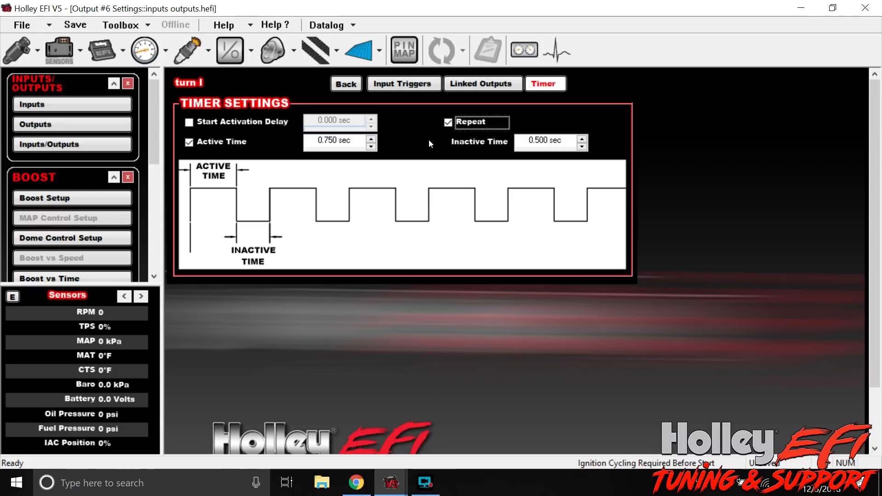
- Set the number of linked outputs for "turn l" to 1 and view the outputs available for linking, leaving the choice blank
click(411, 81)
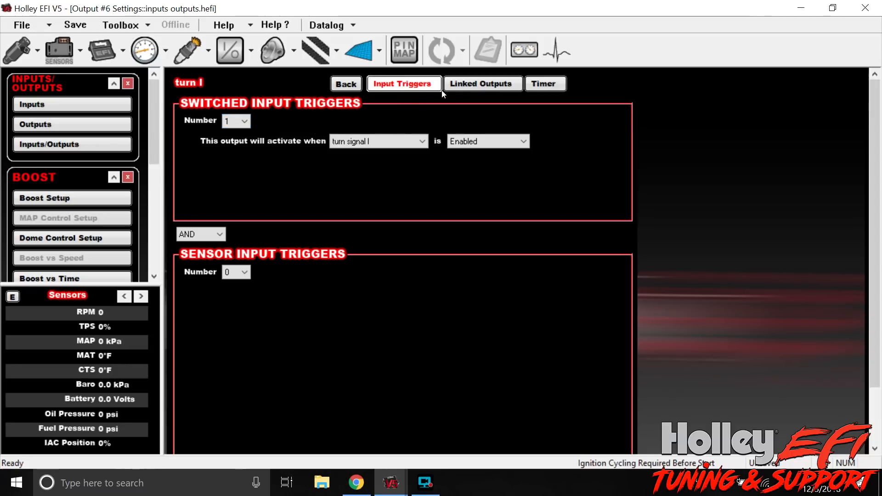
click(481, 83)
click(236, 121)
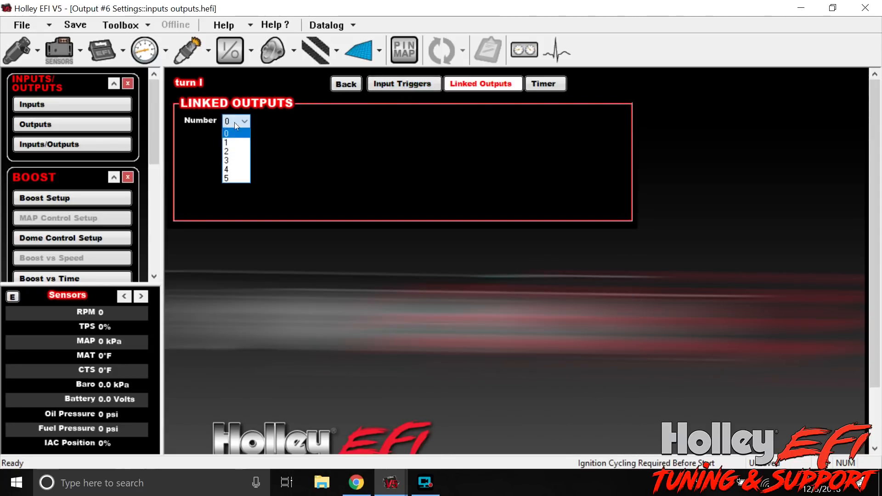
click(232, 139)
click(376, 140)
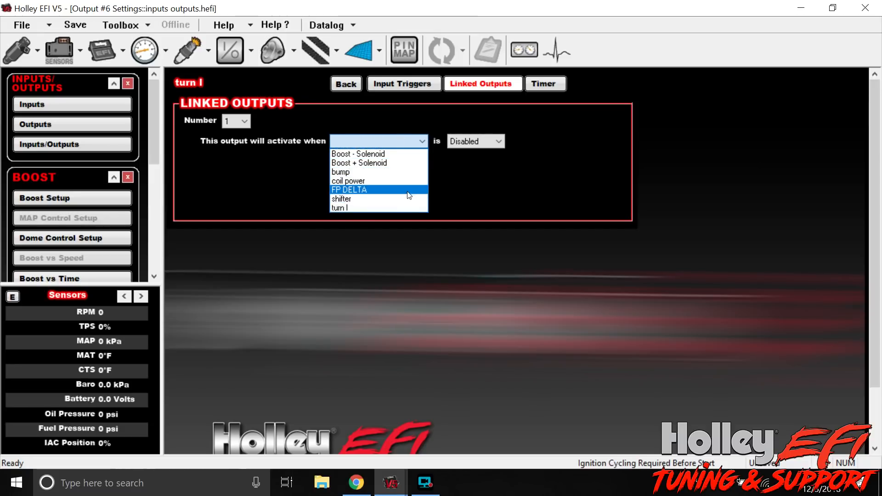
click(450, 206)
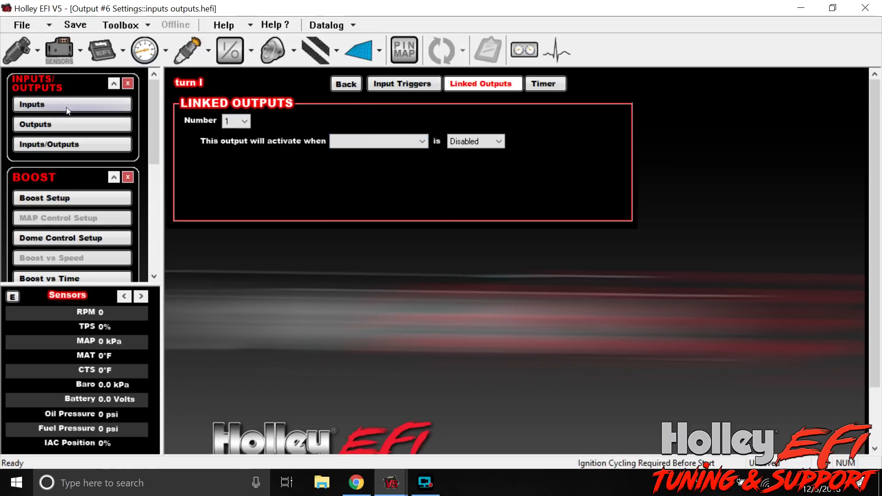
- Go back to inputs 21-40, enable "foot brake 12v", set its type to +12V, and accept the configuration reset
click(61, 122)
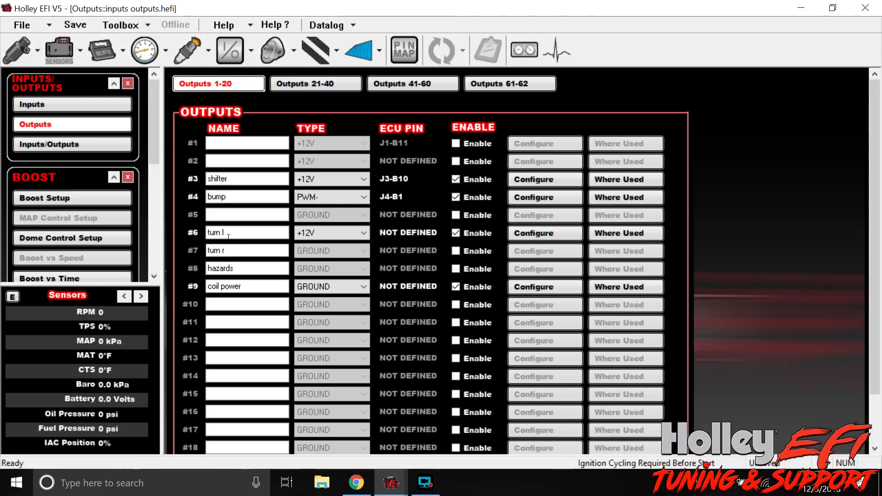
click(48, 103)
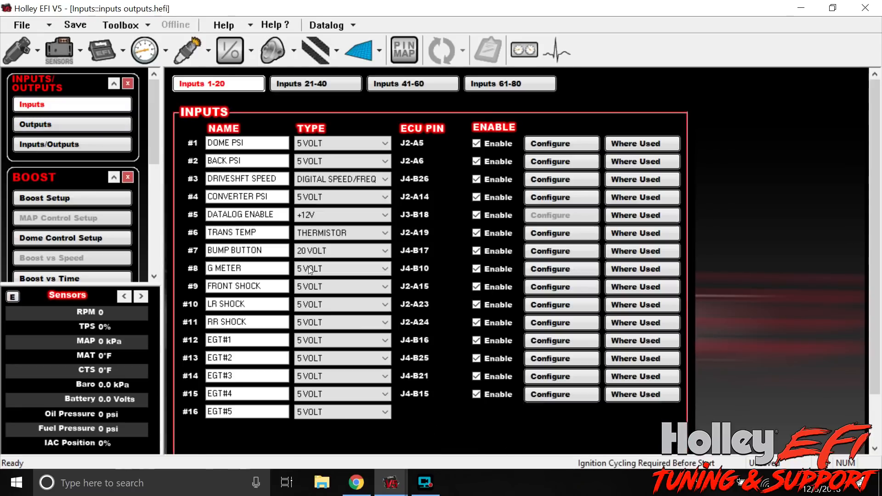
click(315, 83)
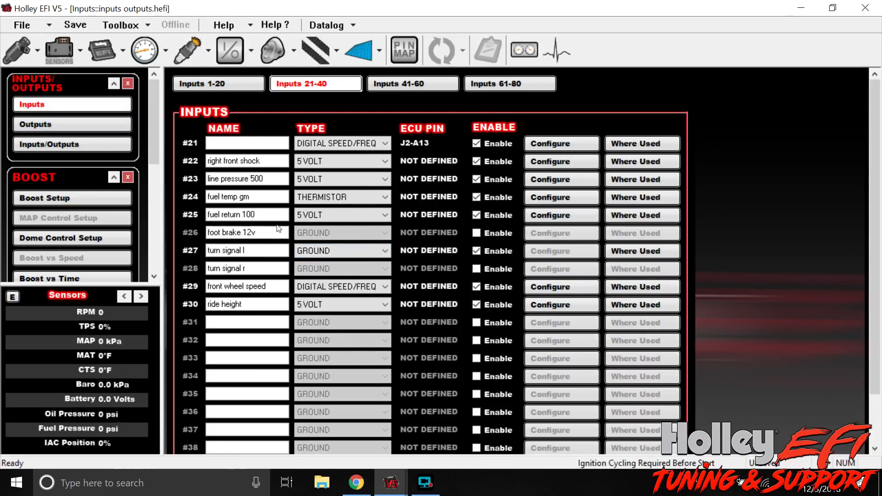
click(477, 234)
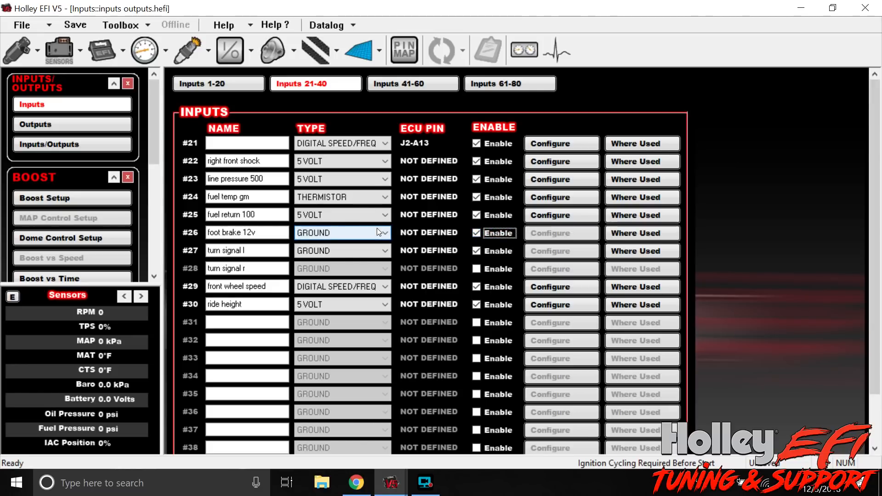
click(374, 231)
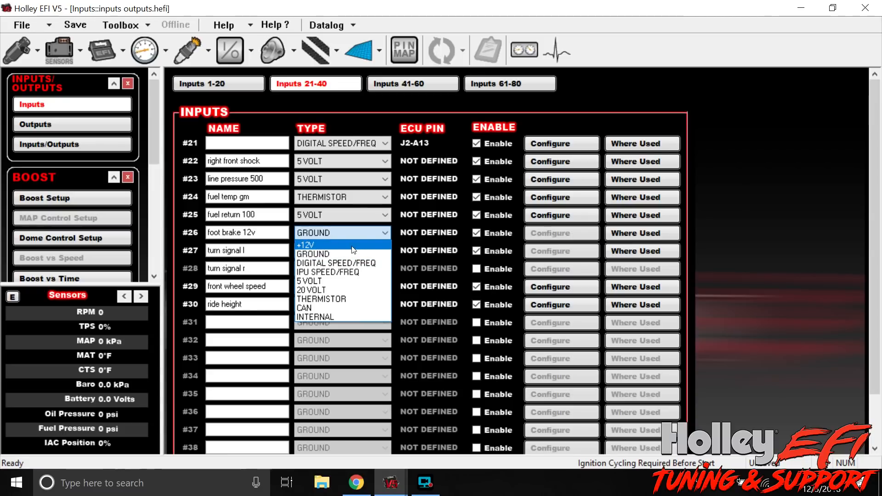
click(352, 246)
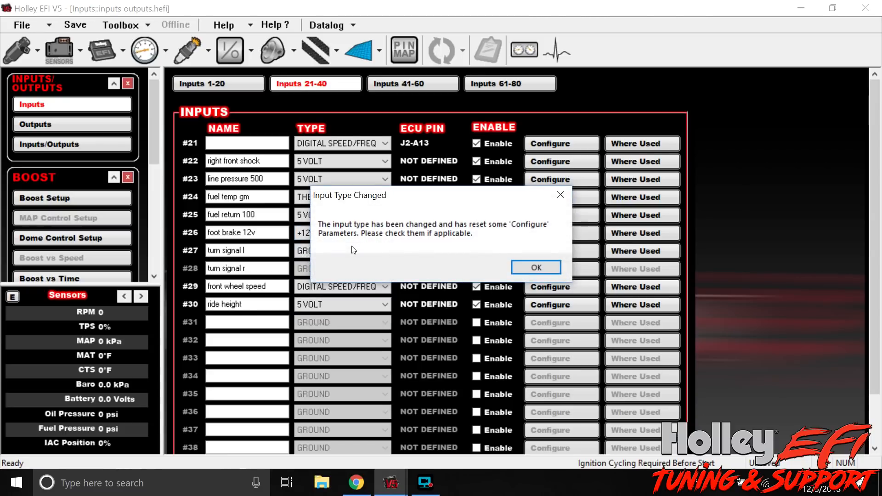
click(534, 268)
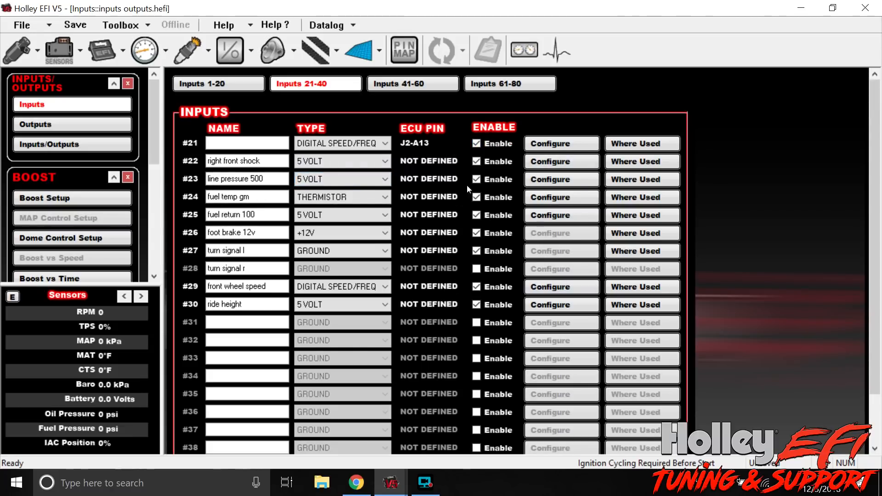
- In the ECU pin map, assign "ride height" to connector J3 pin B21 and "front wheel speed" to connector J2 pin A21
click(406, 51)
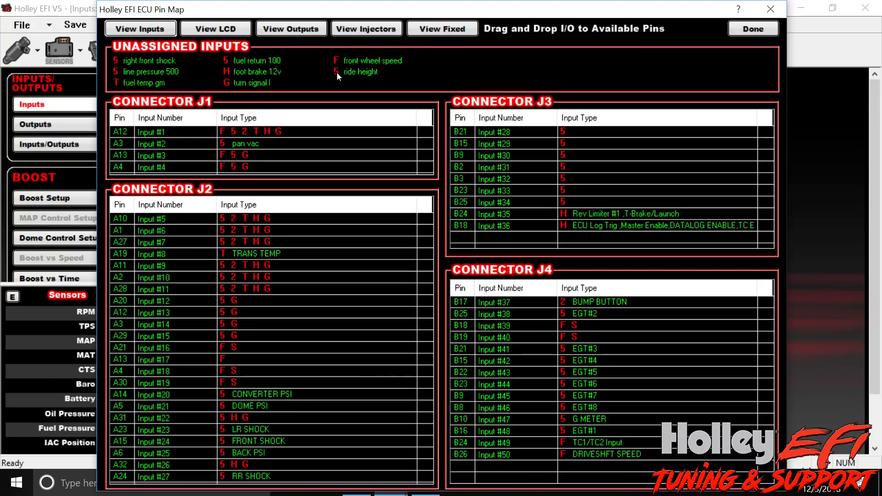
click(353, 74)
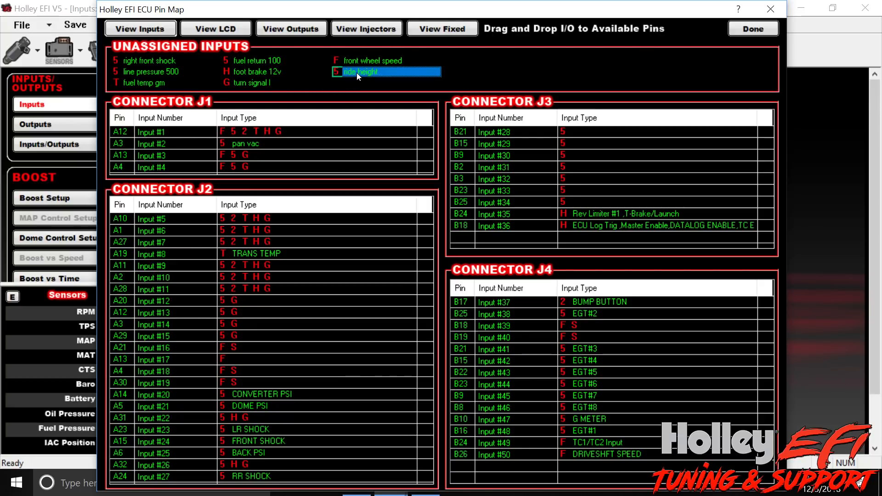
drag(358, 74, 174, 237)
drag(253, 233, 181, 299)
drag(156, 223, 574, 179)
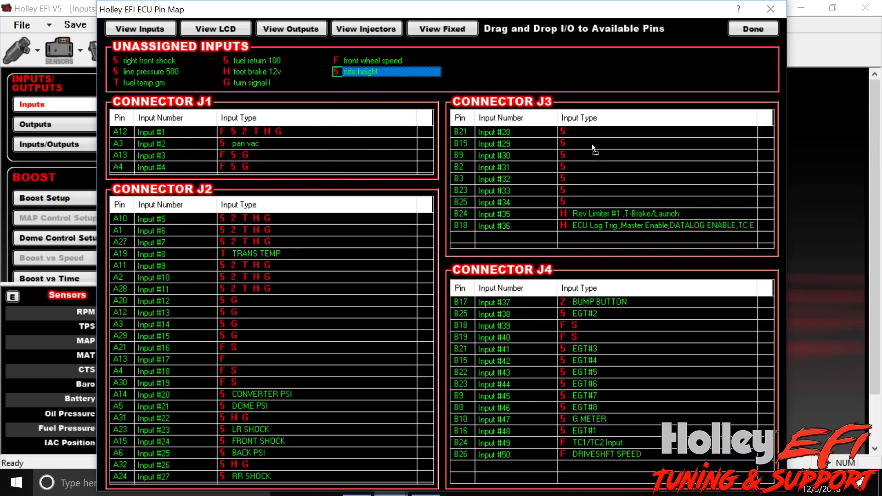
drag(593, 134, 593, 134)
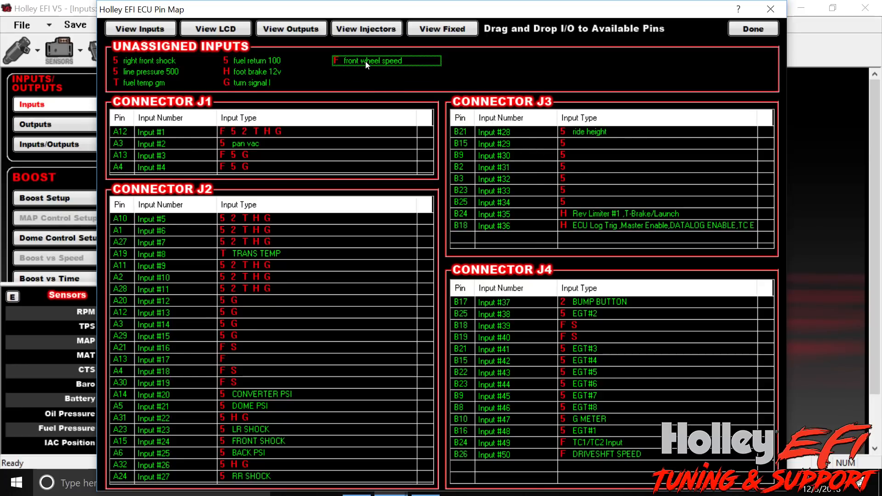
drag(366, 61, 244, 350)
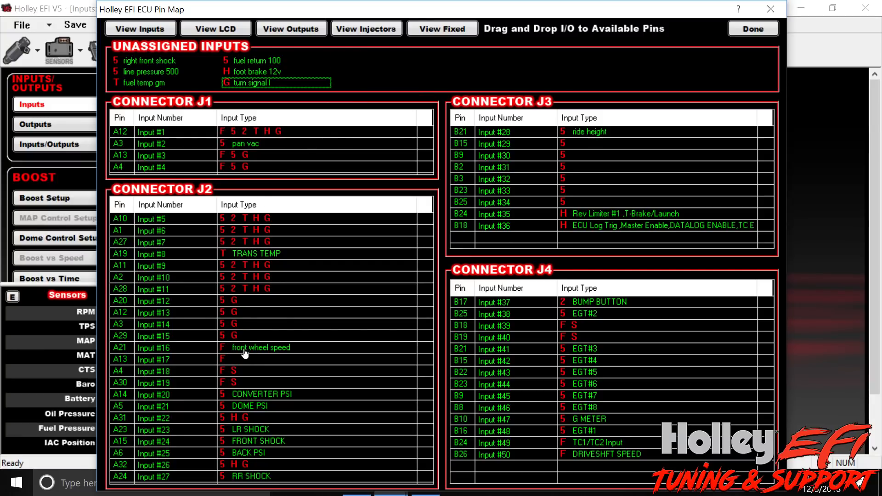
- Assign "turn signal l" to connector J1 pin A4, "foot brake 12v" to J2 pin A1, and "fuel temp gm" to J2 pin A28
drag(241, 86, 261, 164)
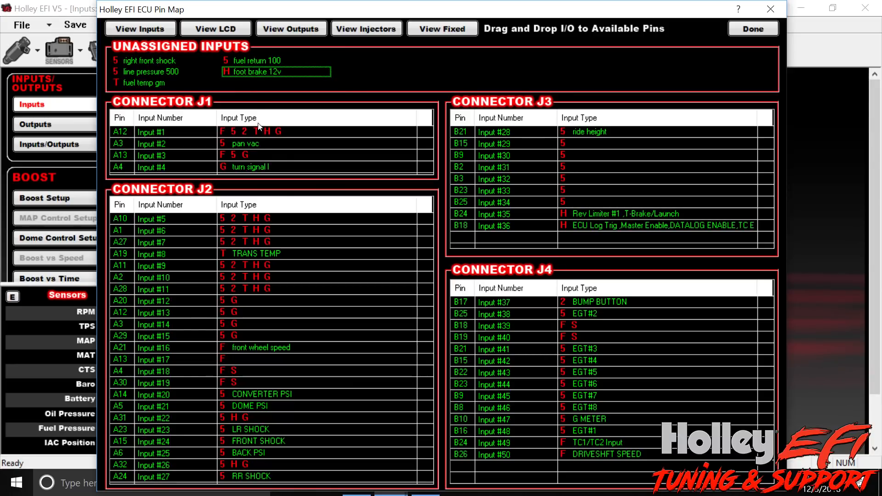
drag(250, 70, 279, 226)
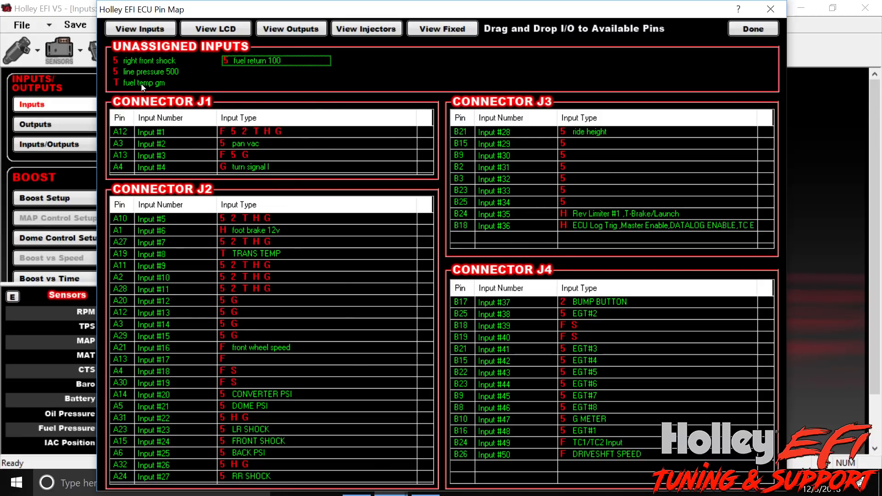
drag(142, 83, 257, 289)
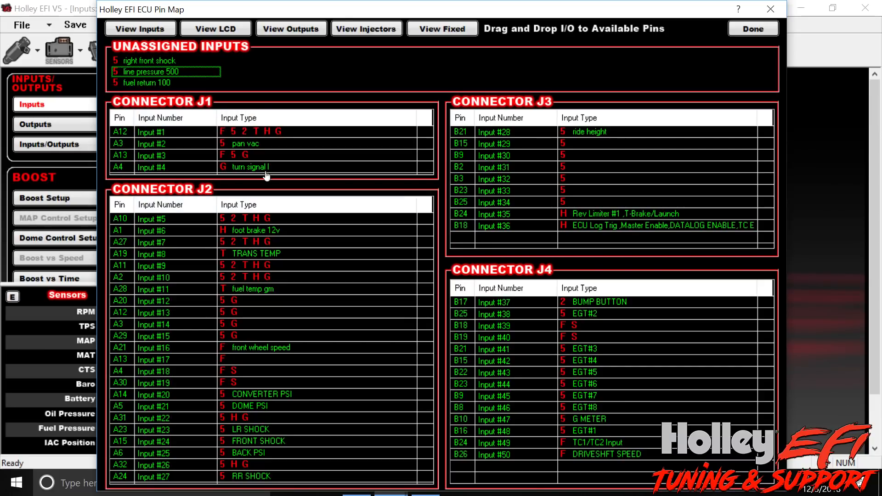
- In the pin map's outputs, assign "turn l" to connector J4 pin B12 and "coil power" to connector J4 pin B13
click(287, 29)
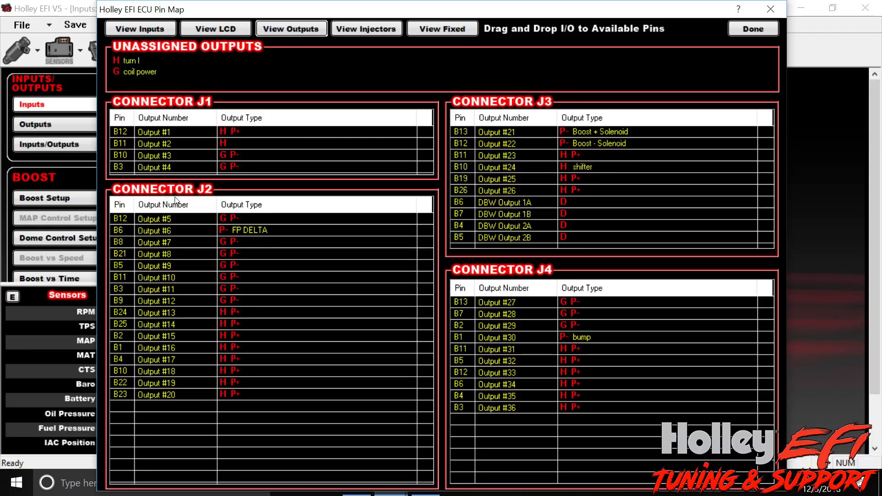
click(146, 29)
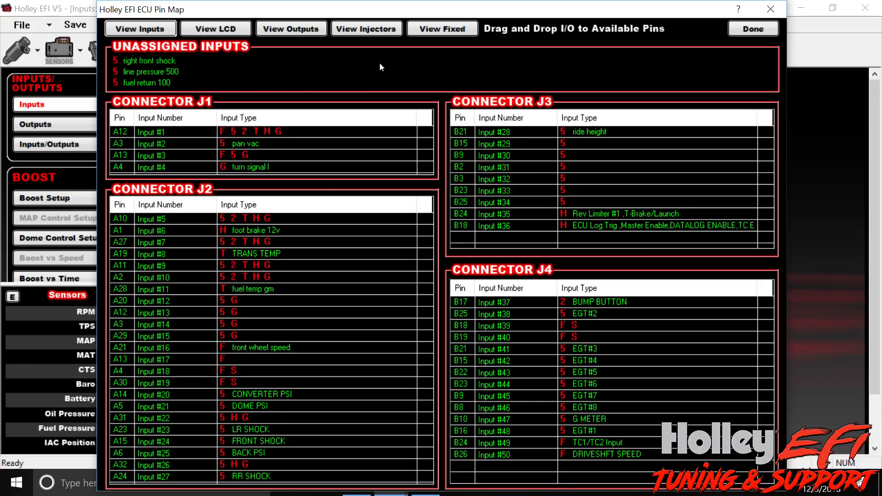
click(298, 28)
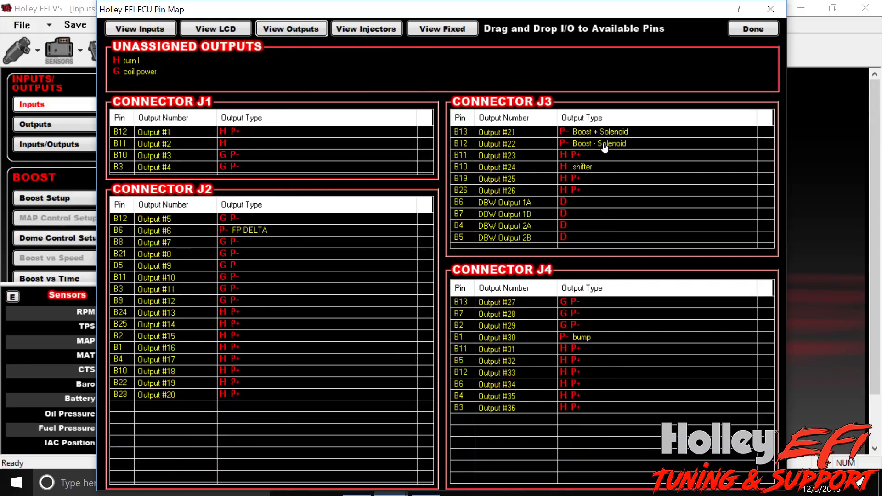
drag(130, 60, 591, 372)
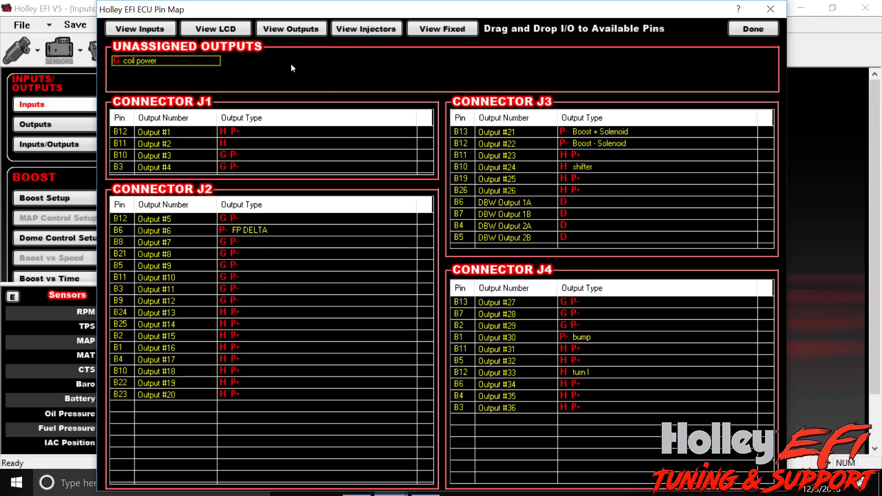
drag(134, 60, 625, 304)
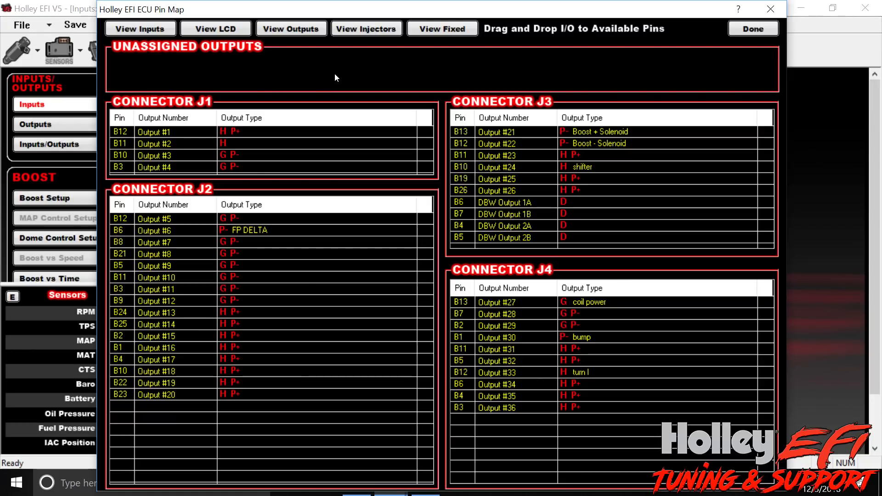
- View the fixed pin assignments of the ECU connectors and finish the pin mapping
click(437, 29)
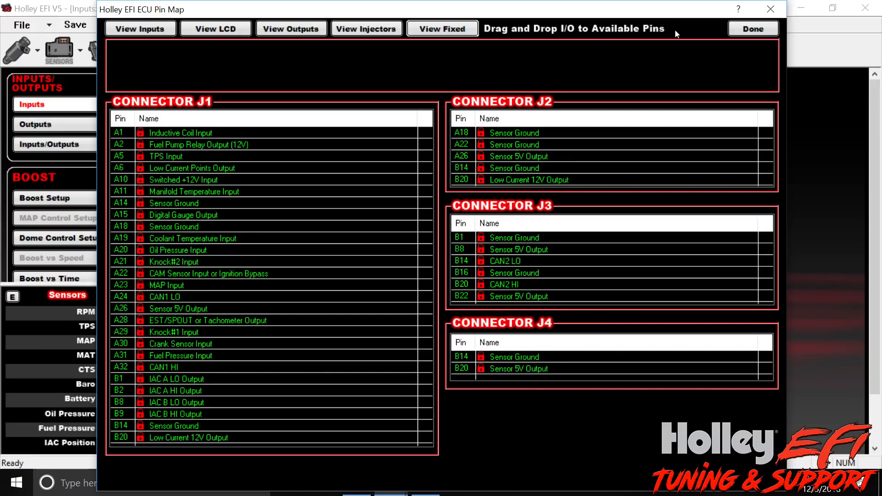
click(734, 28)
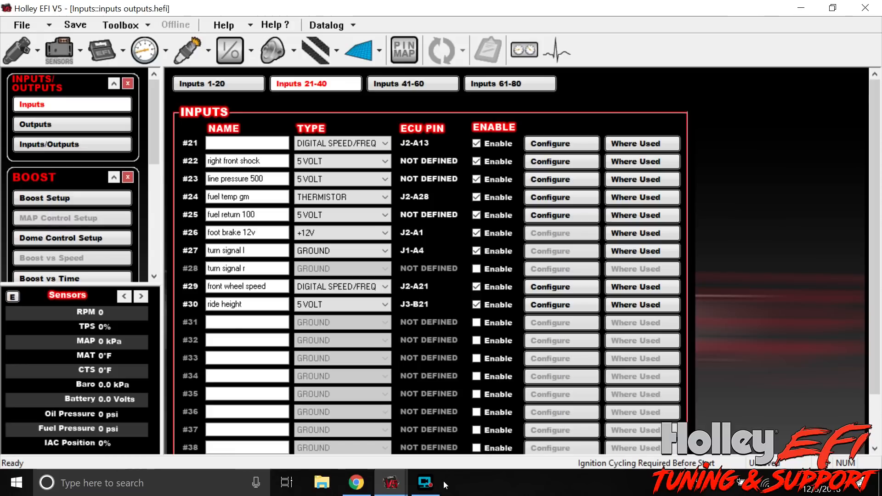
mouse_move(431, 487)
click(427, 445)
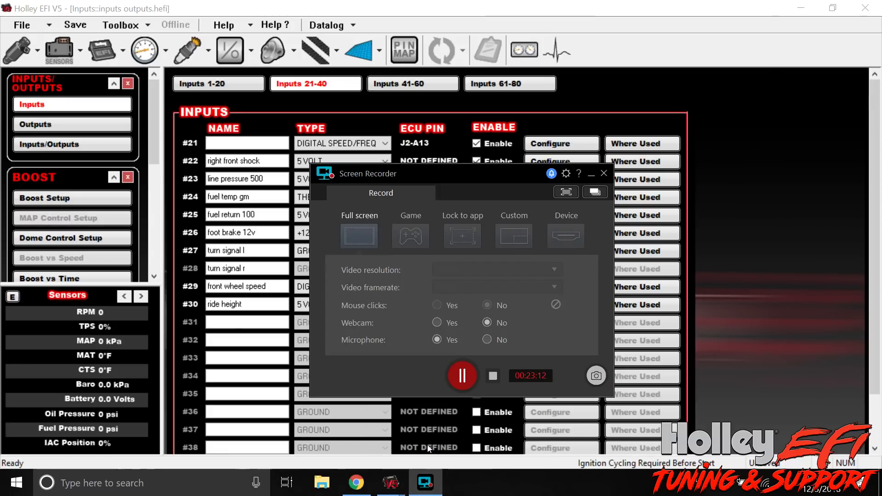
click(457, 382)
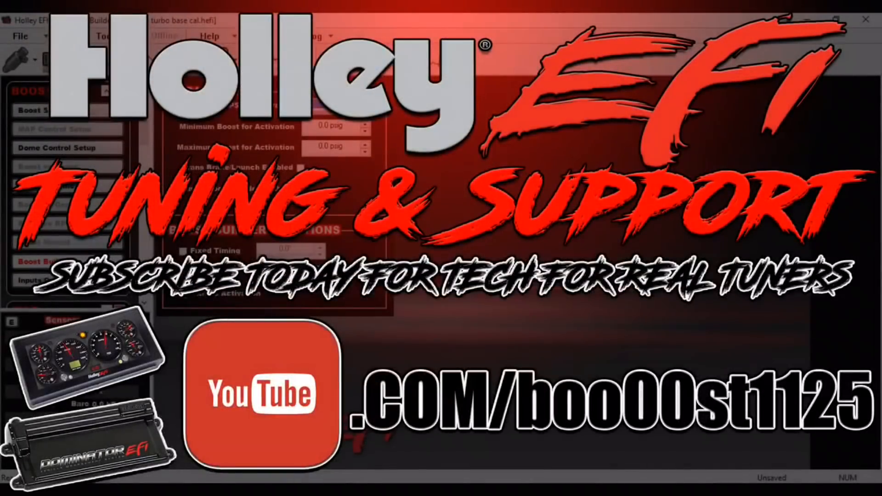
click(13, 62)
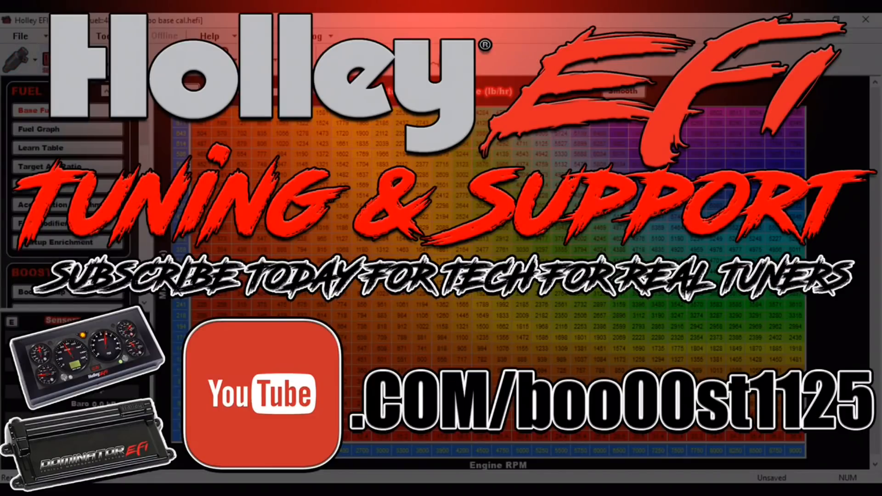
click(56, 62)
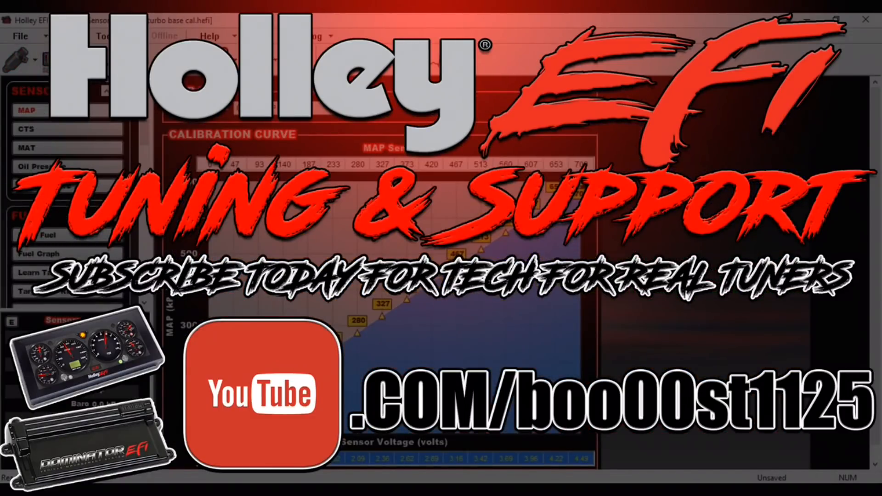